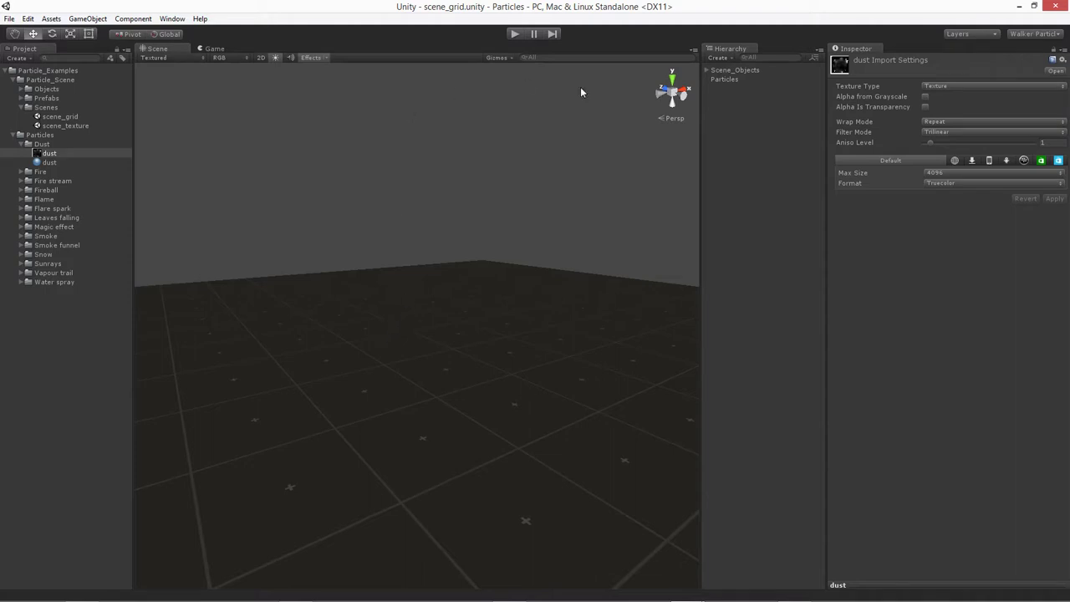
# Step: Open the Hierarchy's Create menu to add a new object to the scene
pyautogui.click(719, 57)
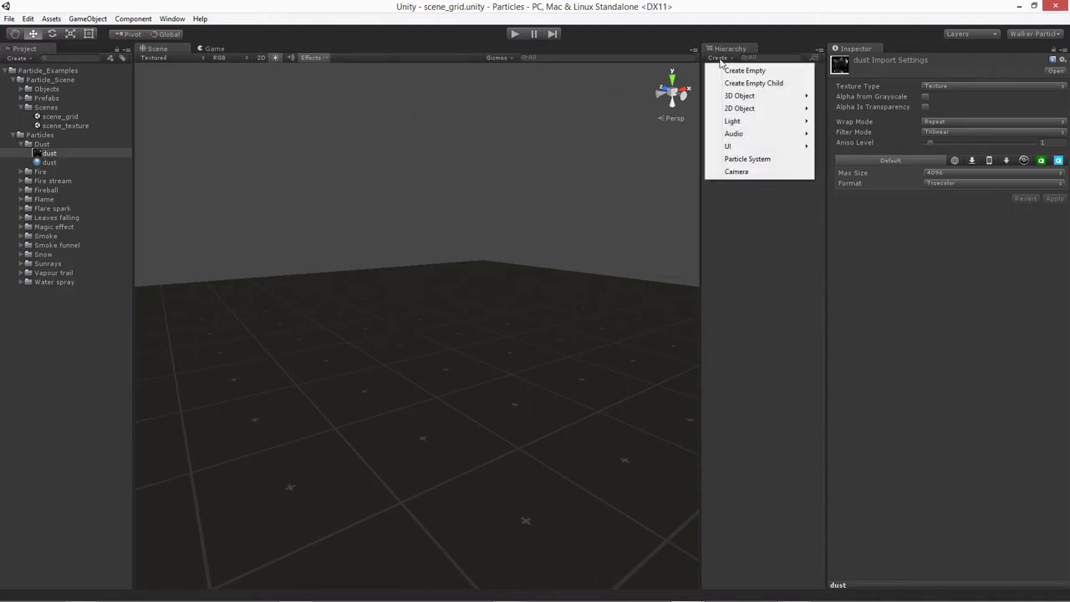
# Step: Add a new Particle System to the scene and rename it 'dust'
pyautogui.click(757, 159)
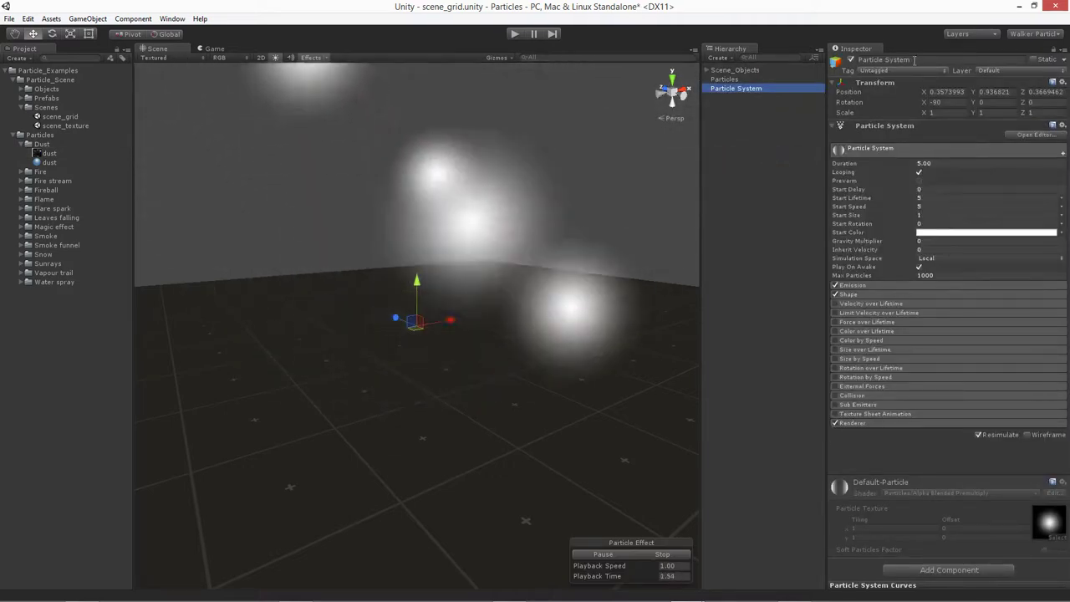
pyautogui.click(916, 60)
pyautogui.write('dust')
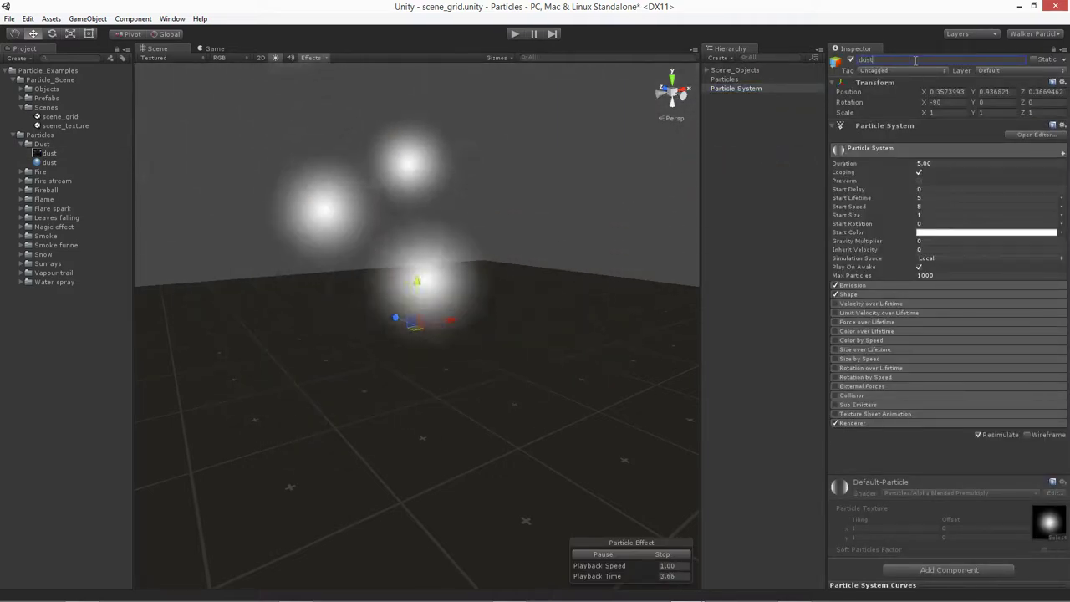
pyautogui.press('Return')
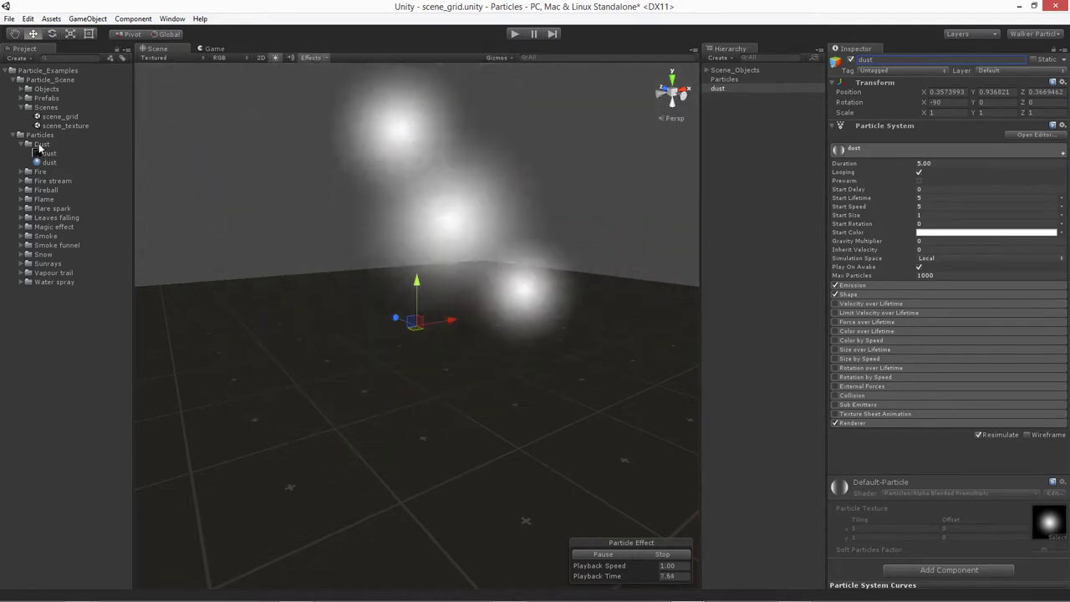
# Step: Show the dust texture's import settings with its preview set to the alpha channel
pyautogui.click(63, 152)
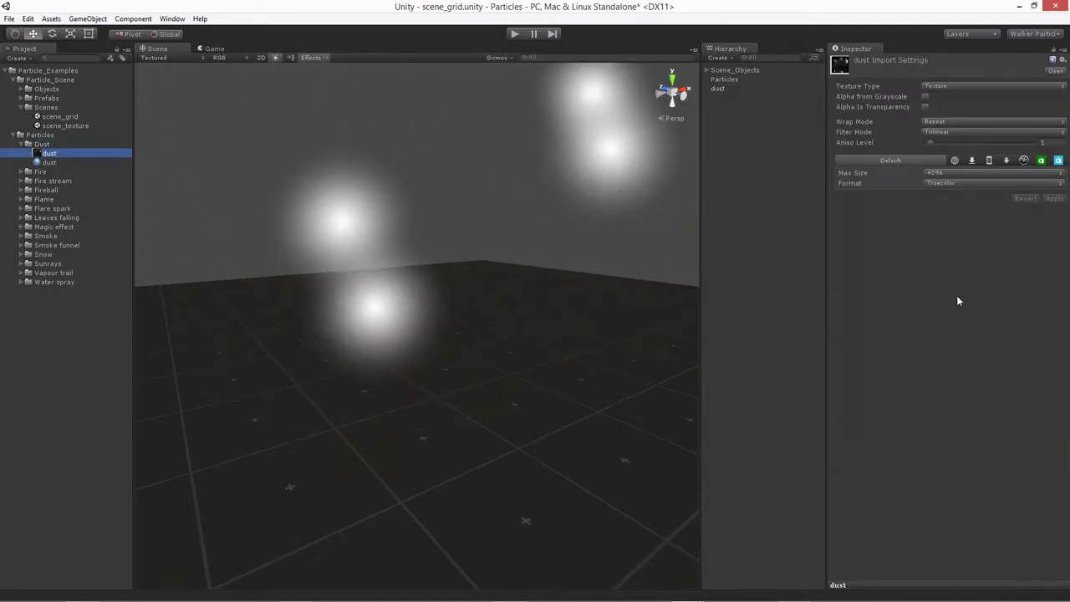
pyautogui.click(903, 585)
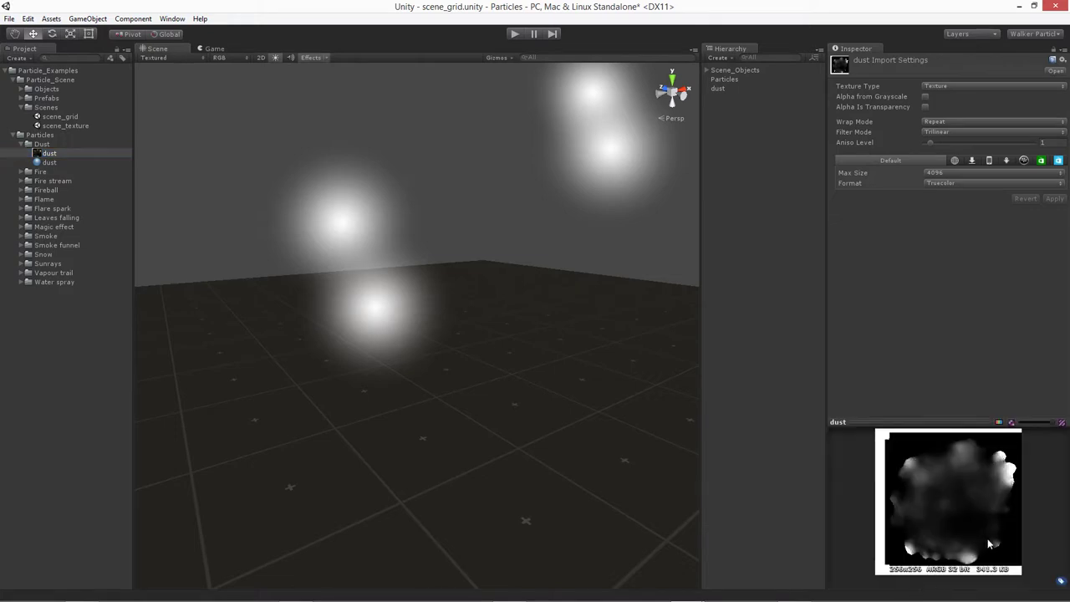
pyautogui.click(1000, 423)
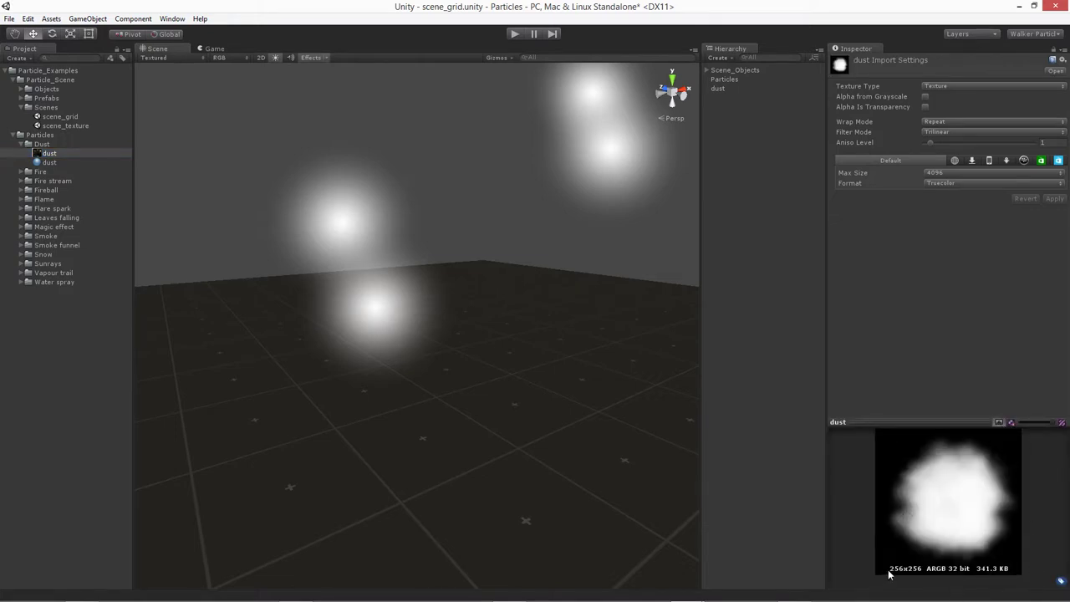
# Step: Assign the dust material to the dust particle system's Renderer module
pyautogui.click(47, 162)
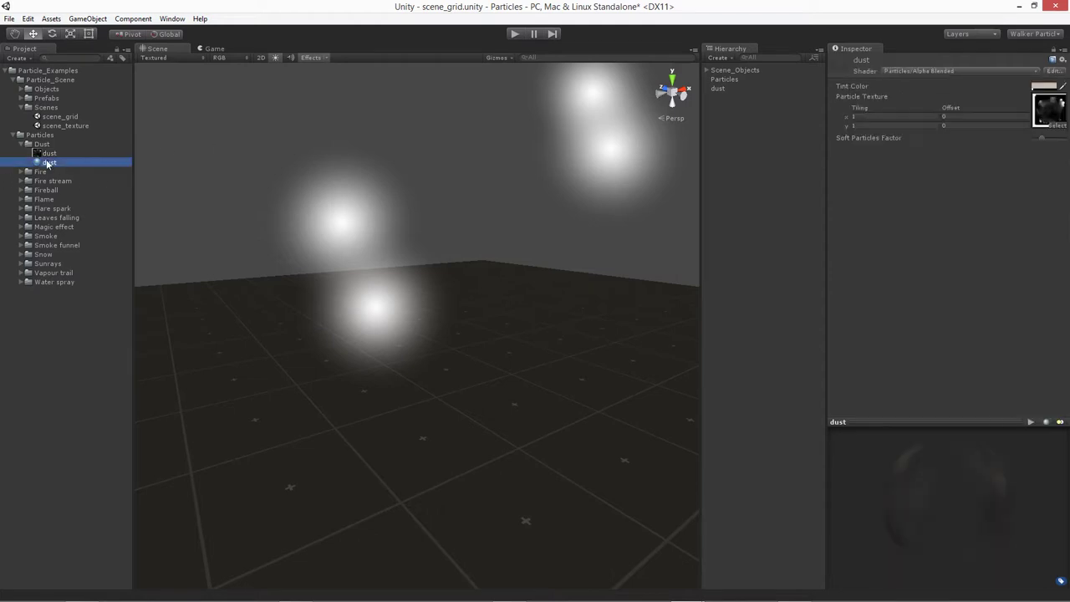
pyautogui.click(717, 89)
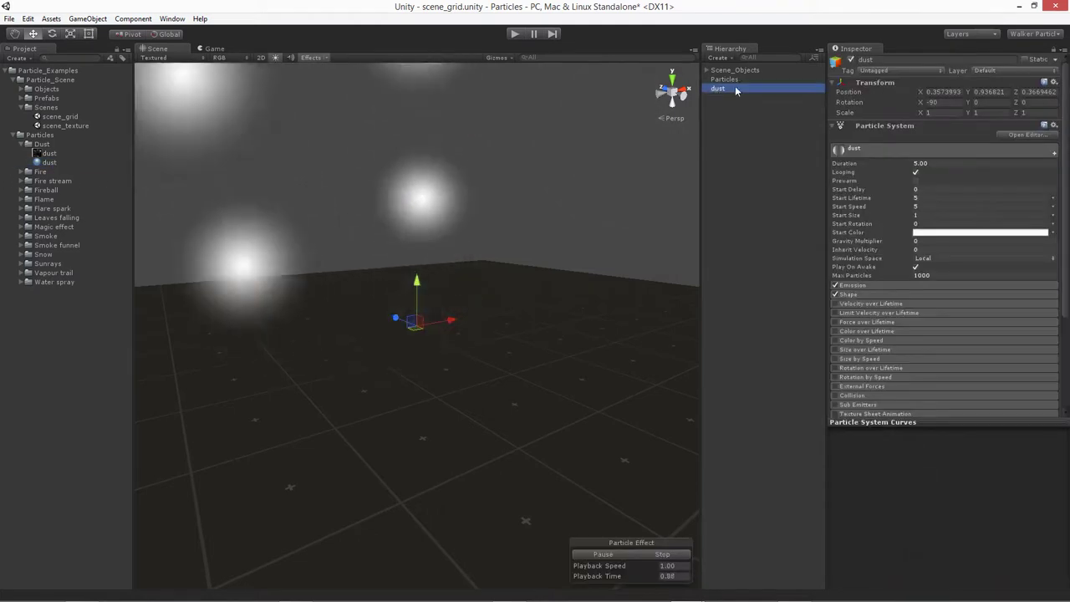
pyautogui.click(851, 423)
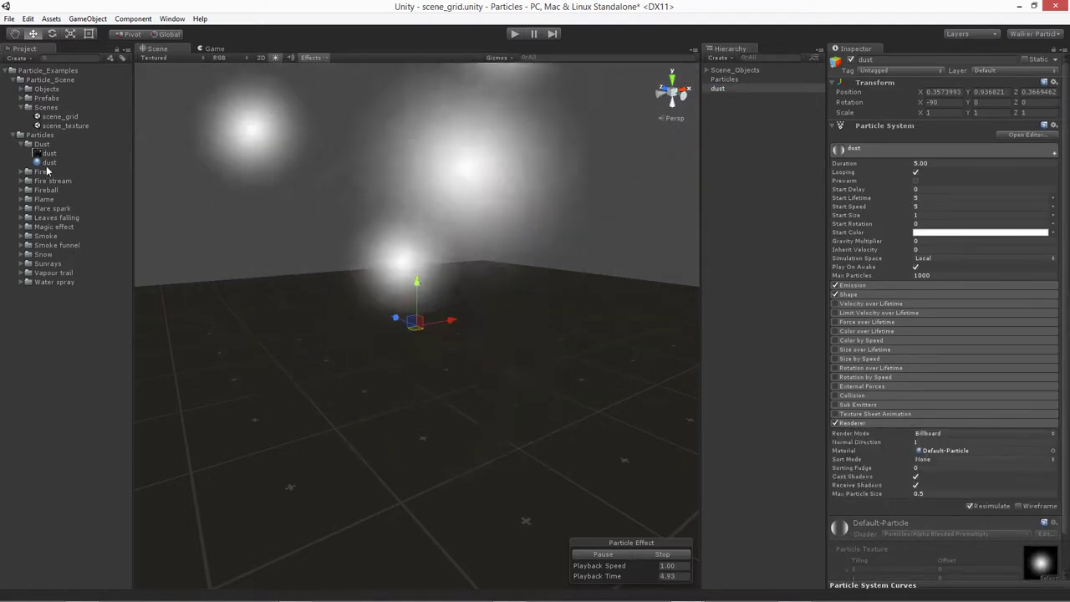
pyautogui.moveTo(46, 162); pyautogui.dragTo(945, 449)
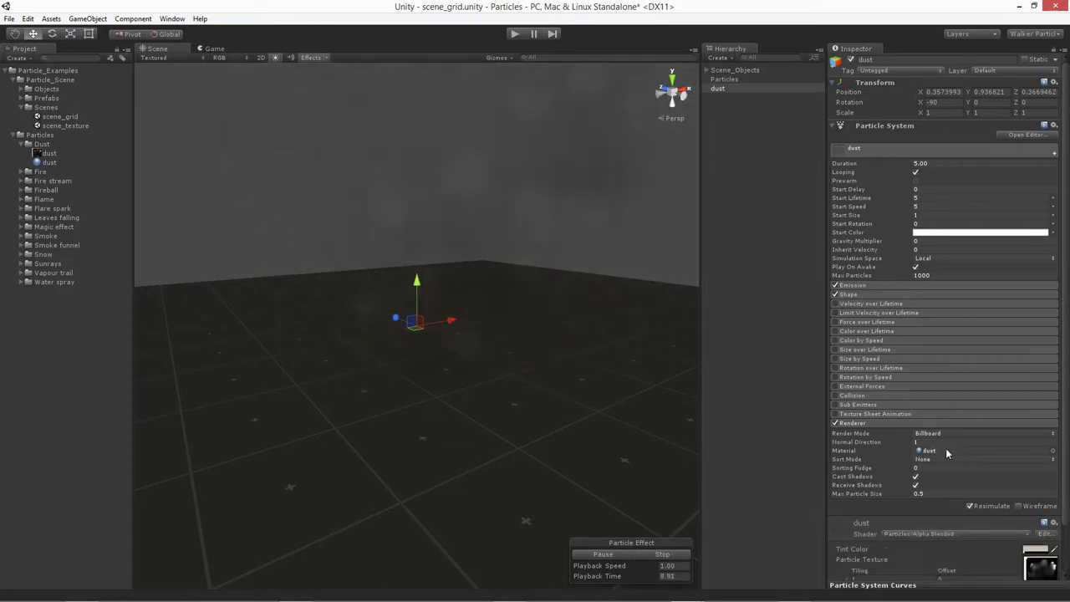
pyautogui.keyDown('alt'); pyautogui.moveTo(493, 238); pyautogui.dragTo(469, 177); pyautogui.keyUp('alt')
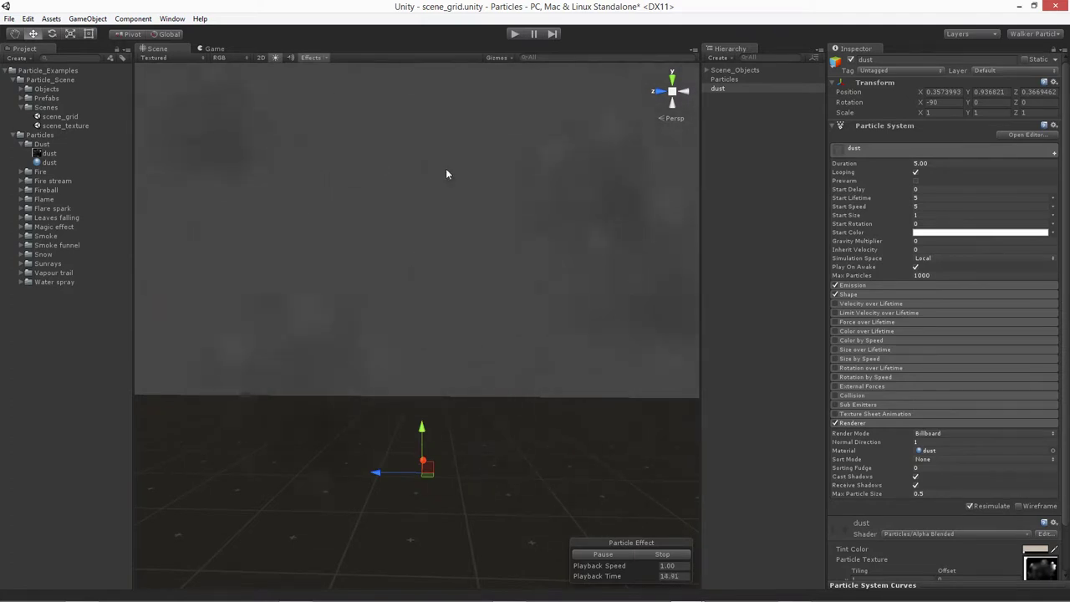
pyautogui.scroll(-3, 447, 292)
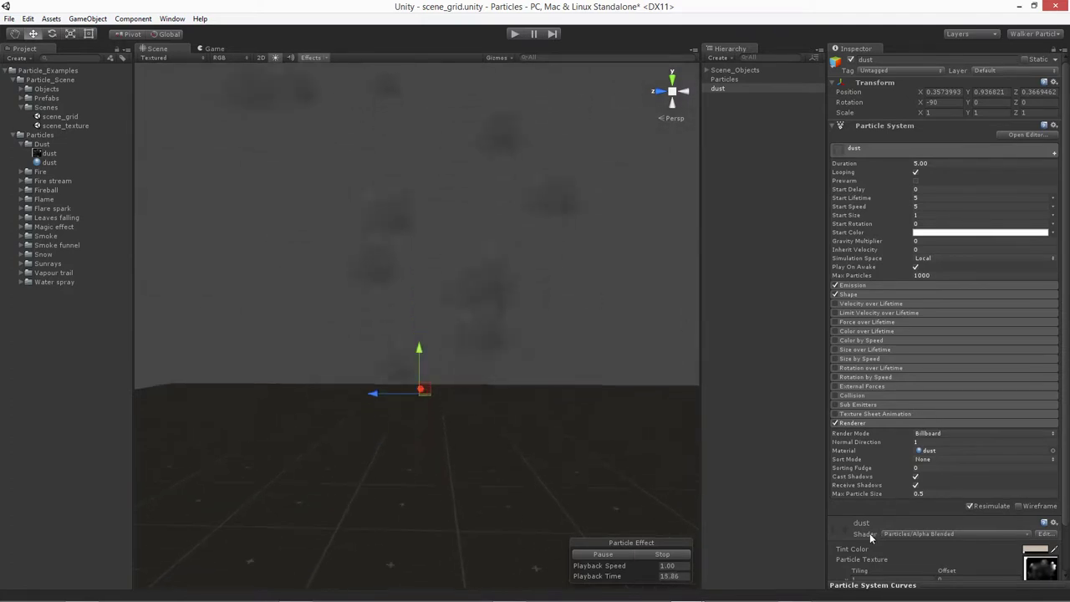
# Step: Inspect the dust material's Tint Color, then recentre the view on the grey puffs
pyautogui.click(1030, 551)
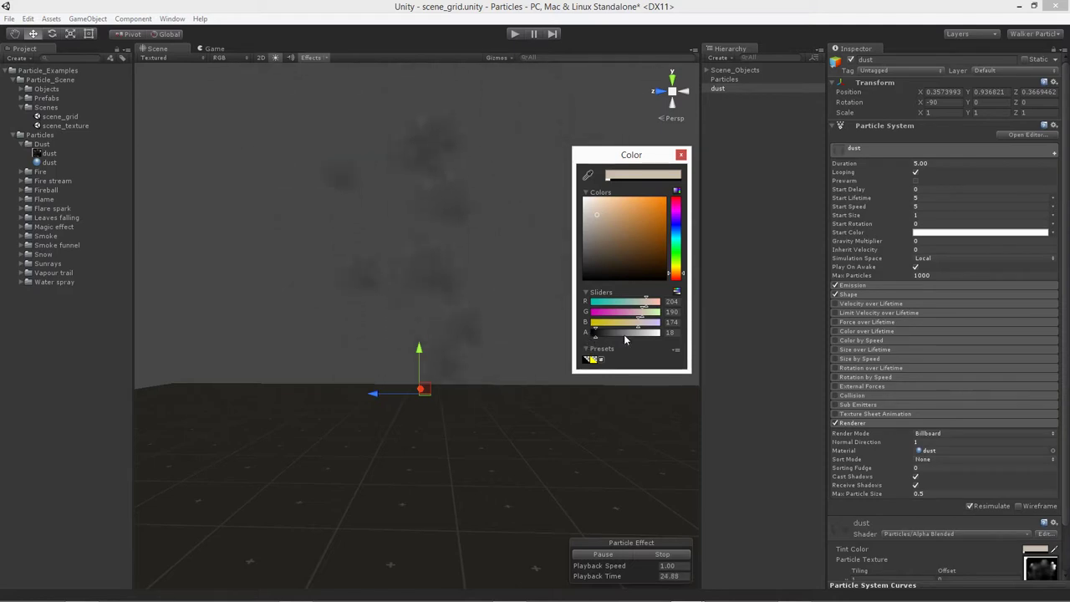
pyautogui.click(681, 156)
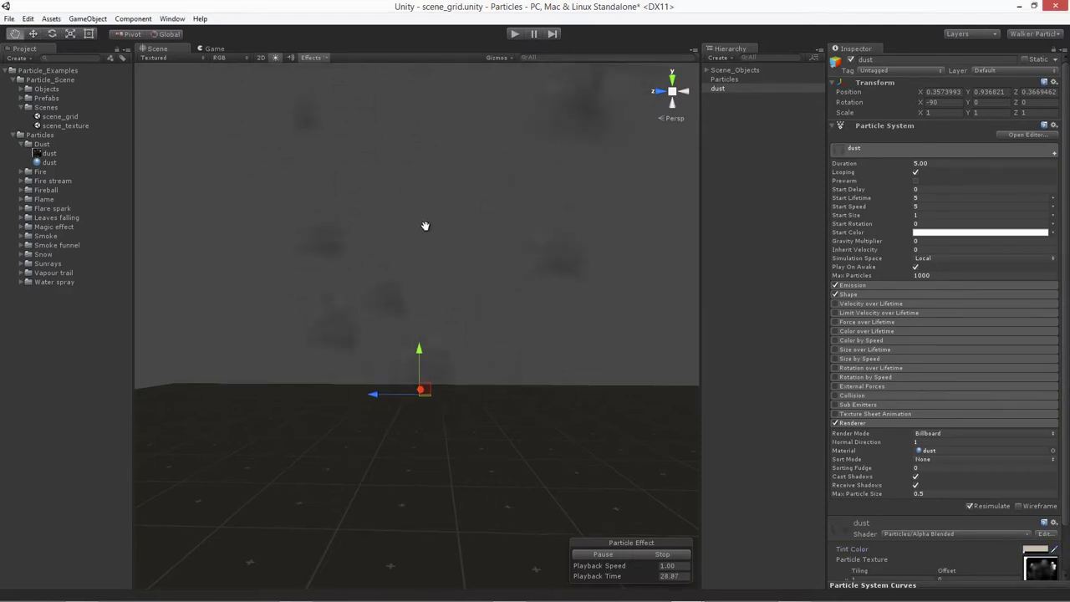
pyautogui.keyDown('alt'); pyautogui.moveTo(424, 226); pyautogui.dragTo(446, 318); pyautogui.keyUp('alt')
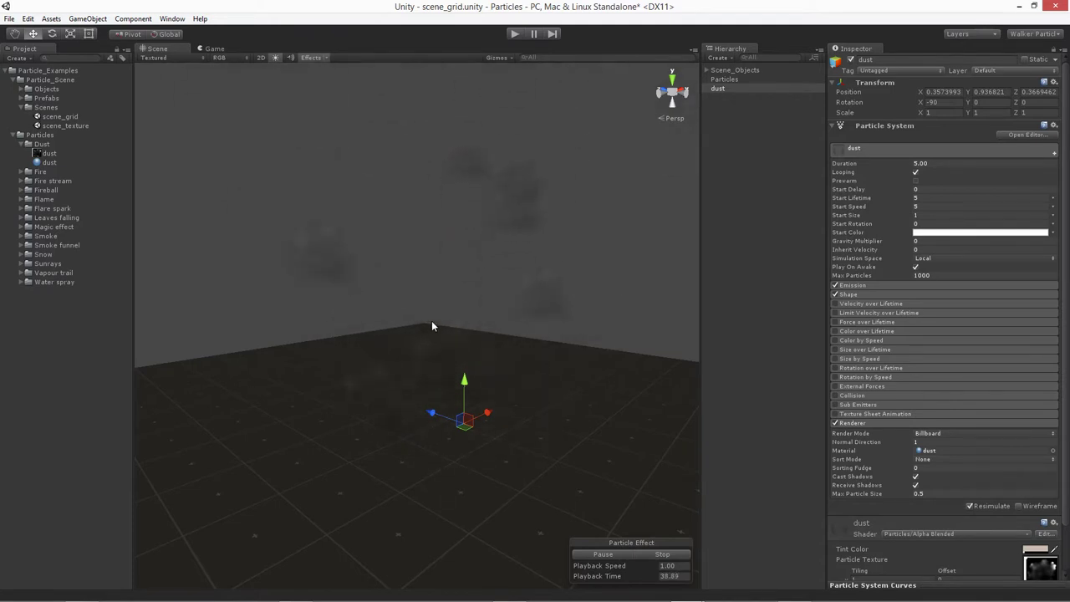
pyautogui.moveTo(427, 332); pyautogui.dragTo(433, 304, button='middle')
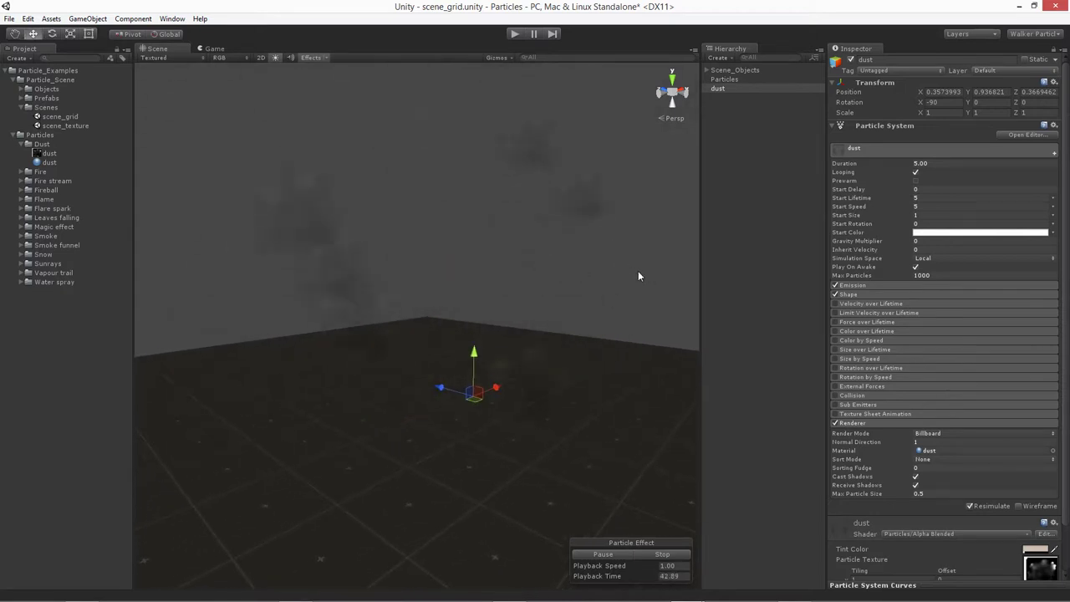
# Step: Set the Renderer's Sort Mode to By Distance and Max Particle Size to 1
pyautogui.click(861, 462)
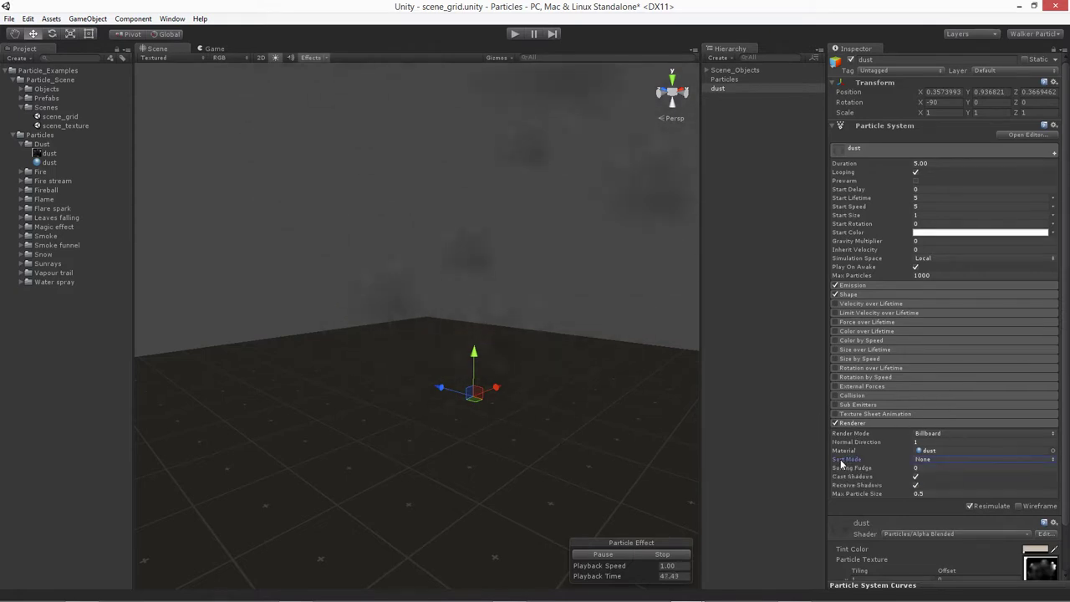
pyautogui.click(924, 460)
pyautogui.click(952, 484)
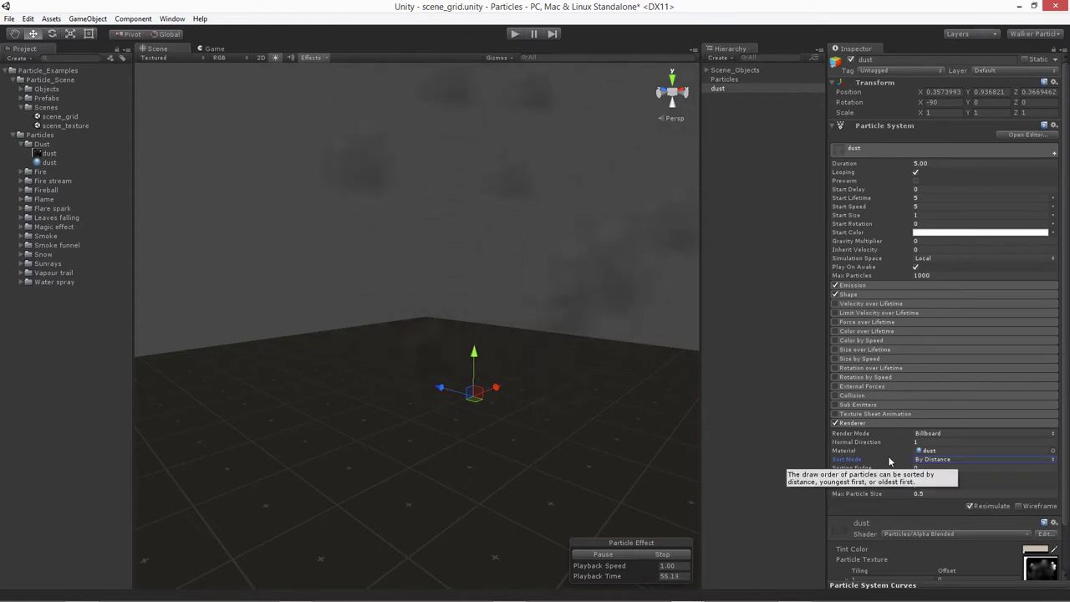
pyautogui.moveTo(888, 476)
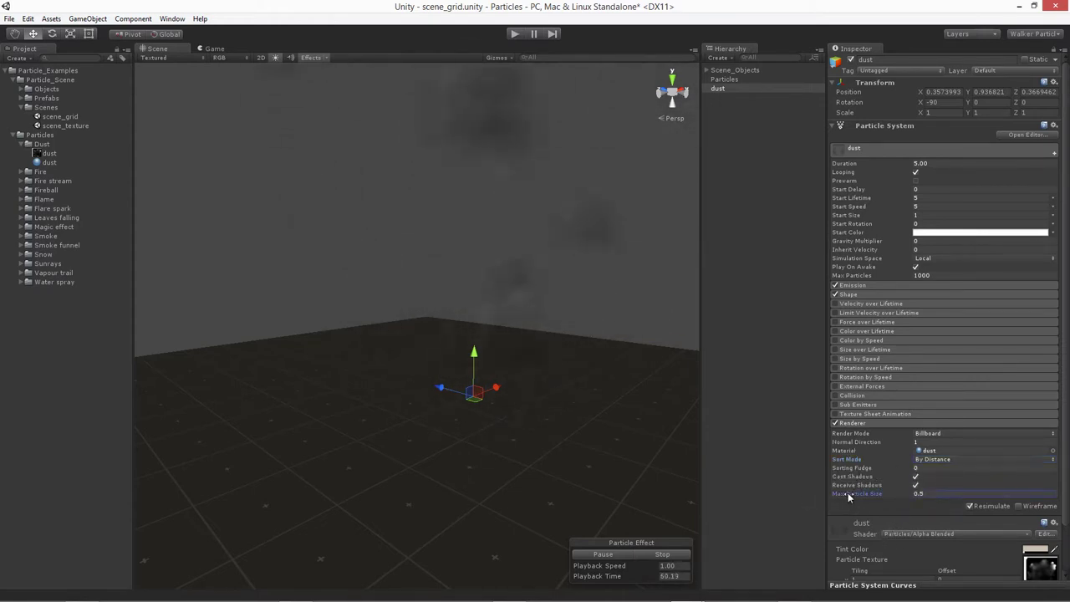
pyautogui.click(933, 494)
pyautogui.write('1')
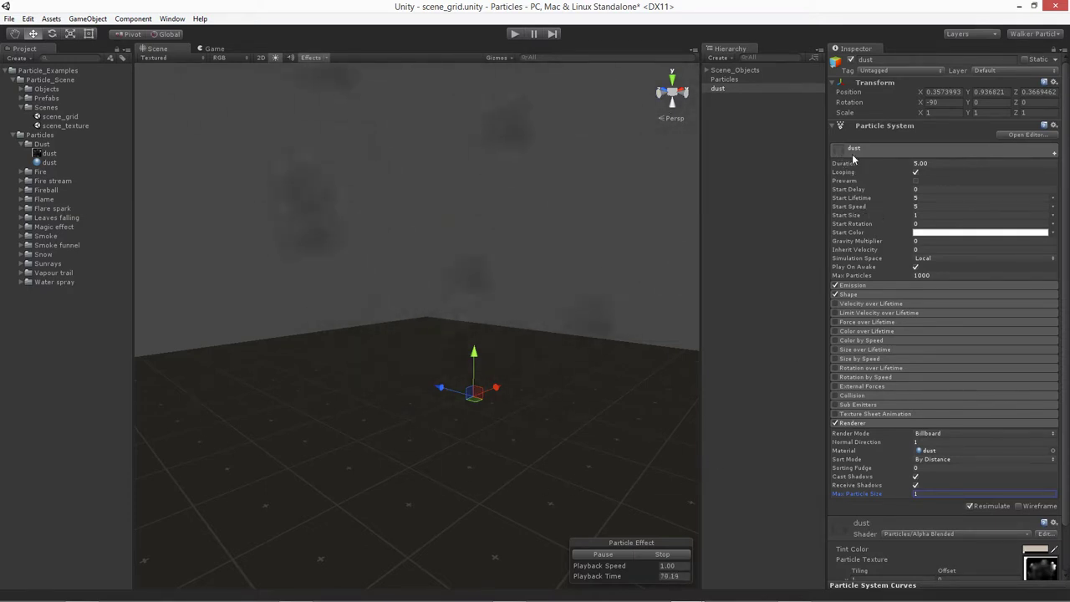
# Step: Change the dust particle system's Duration from 5.00 to 1.00
pyautogui.click(931, 164)
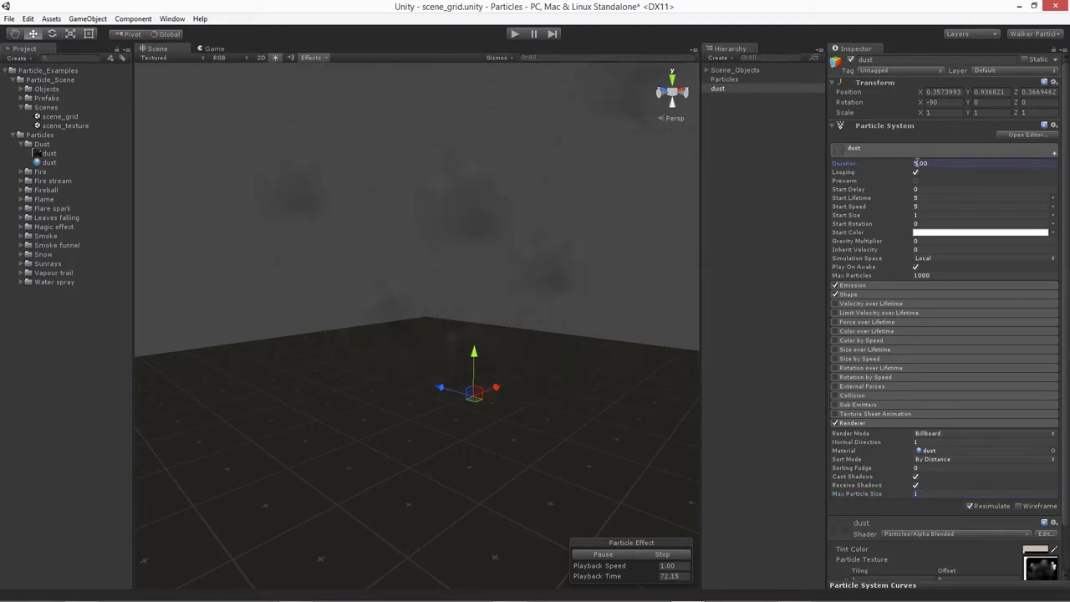
pyautogui.write('1')
pyautogui.press('Return')
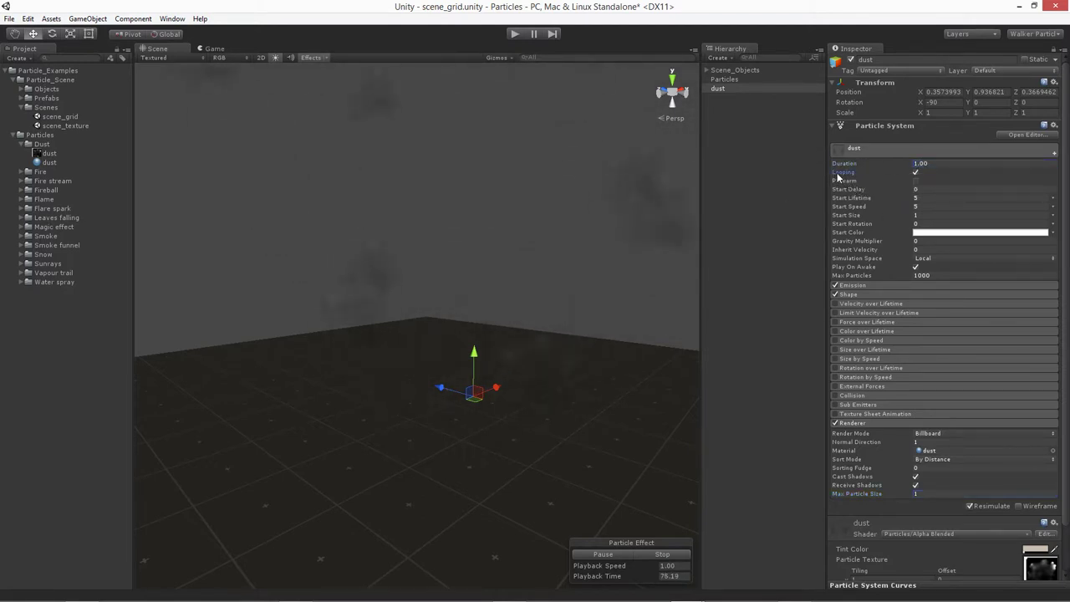
pyautogui.press('Tab')
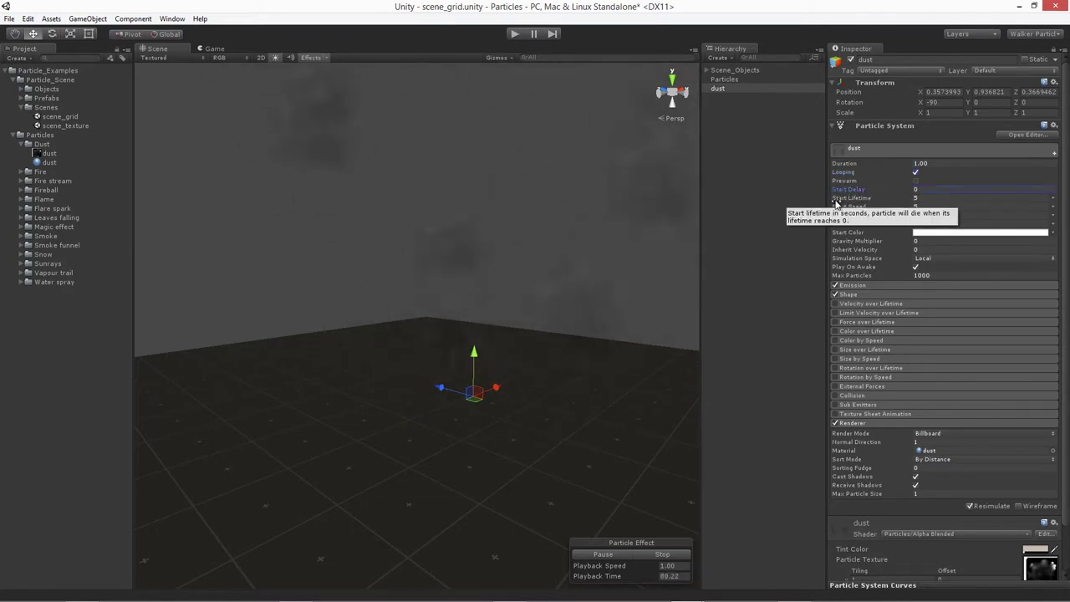
pyautogui.click(840, 199)
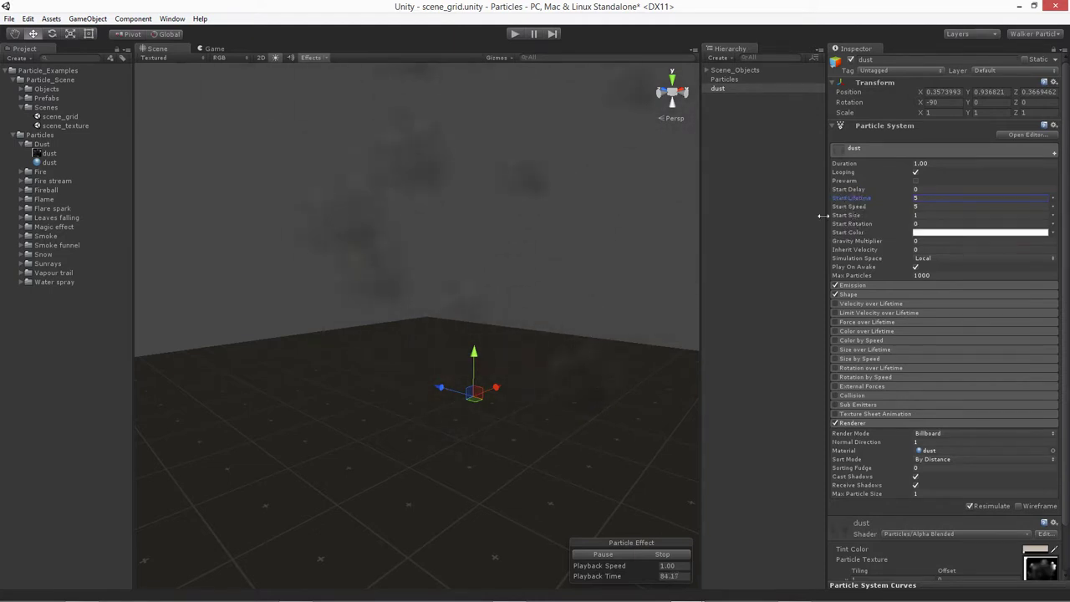
# Step: Pan and zoom the Scene view around the dust particles, then return to the Move tool
pyautogui.moveTo(467, 280)
pyautogui.mouseDown(button='middle')
pyautogui.moveTo(392, 289)
pyautogui.moveTo(471, 299)
pyautogui.mouseUp(button='middle')
pyautogui.moveTo(442, 247); pyautogui.dragTo(443, 316, button='middle')
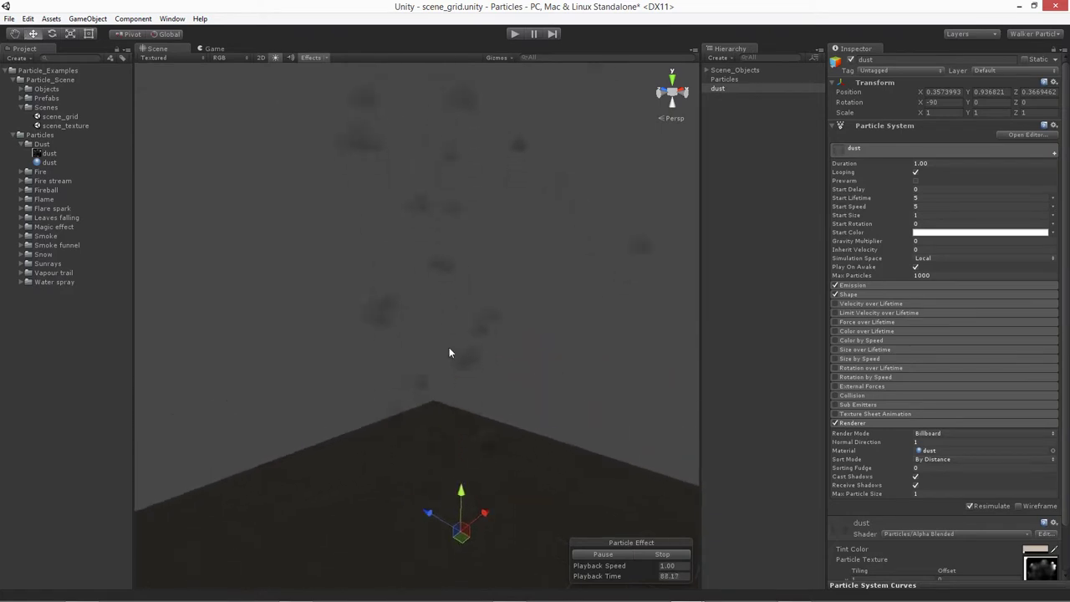
pyautogui.moveTo(438, 199); pyautogui.dragTo(488, 270, button='middle')
pyautogui.scroll(3, 445, 298)
pyautogui.press('w')
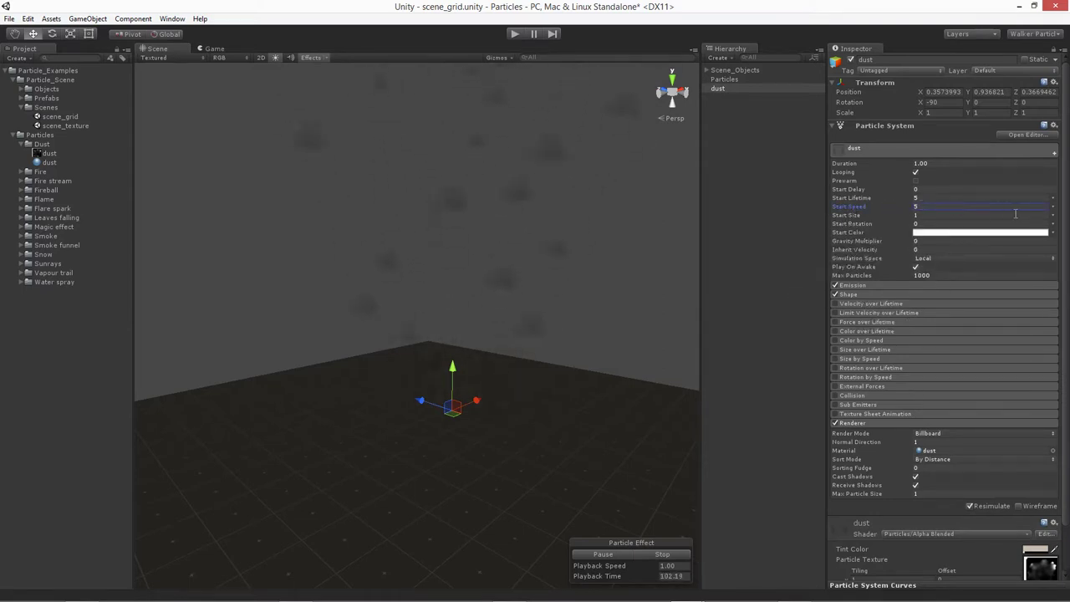
# Step: Make Start Speed random between two constants, 2 and 4
pyautogui.click(1053, 207)
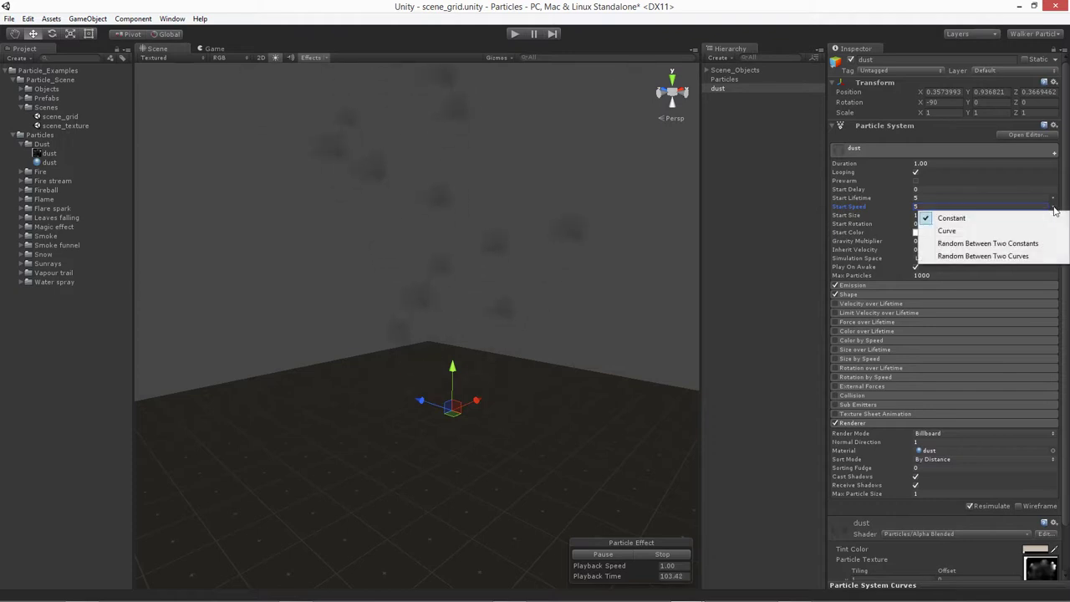
pyautogui.click(994, 244)
pyautogui.click(920, 206)
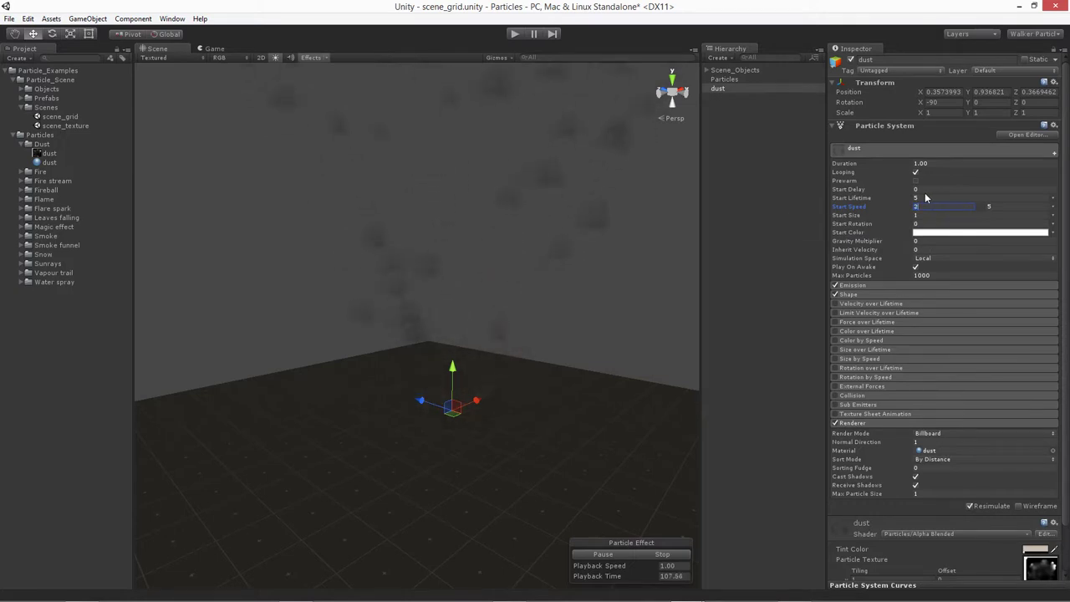
pyautogui.write('2')
pyautogui.press('Tab')
pyautogui.write('4')
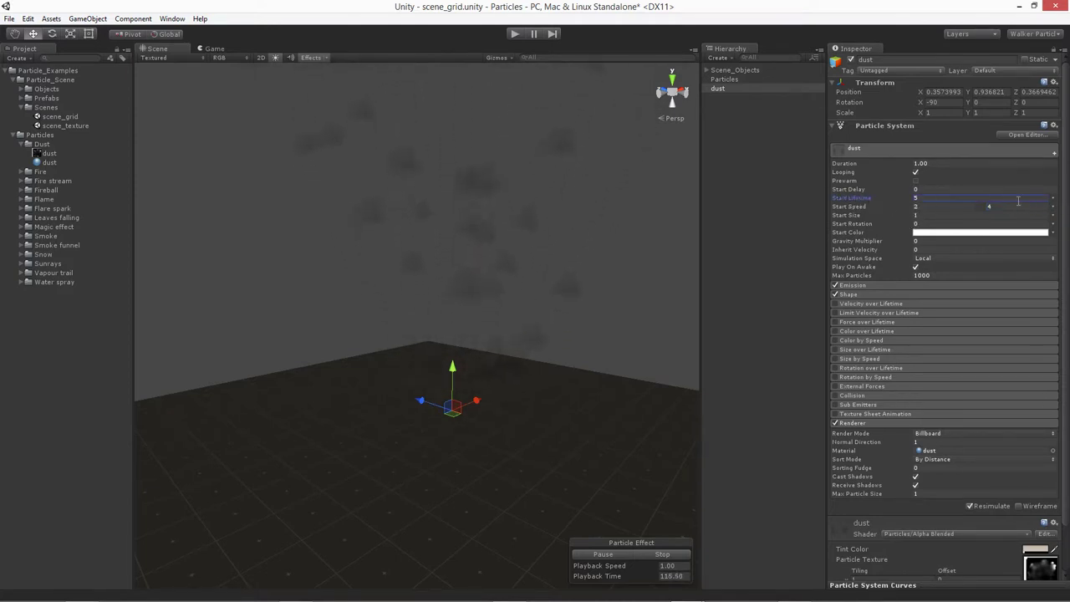
# Step: Make Start Lifetime random between two constants, first trying a minimum of 3
pyautogui.click(1051, 201)
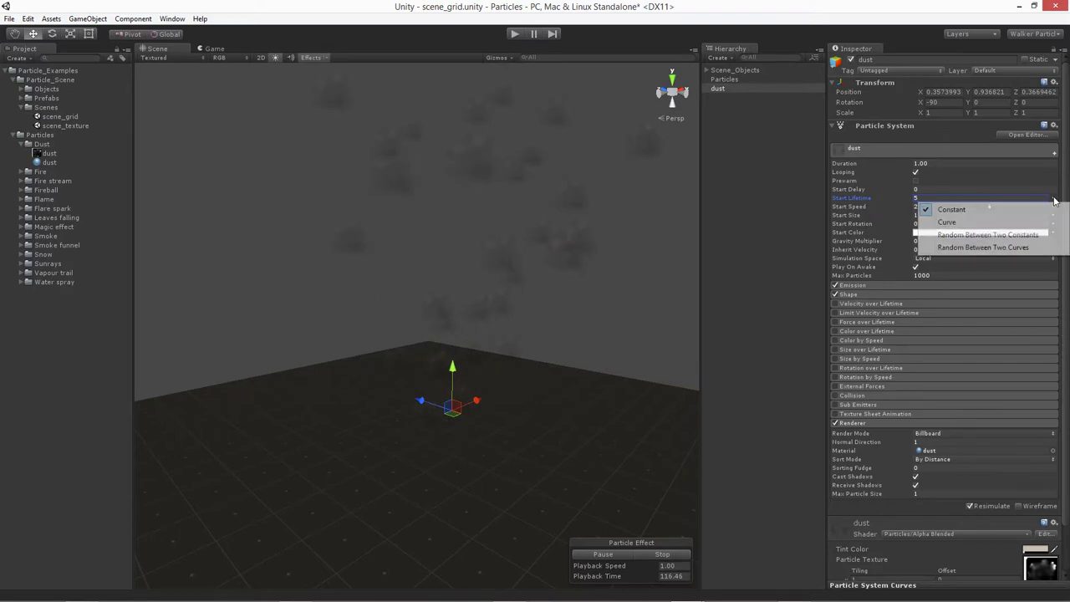
pyautogui.click(997, 236)
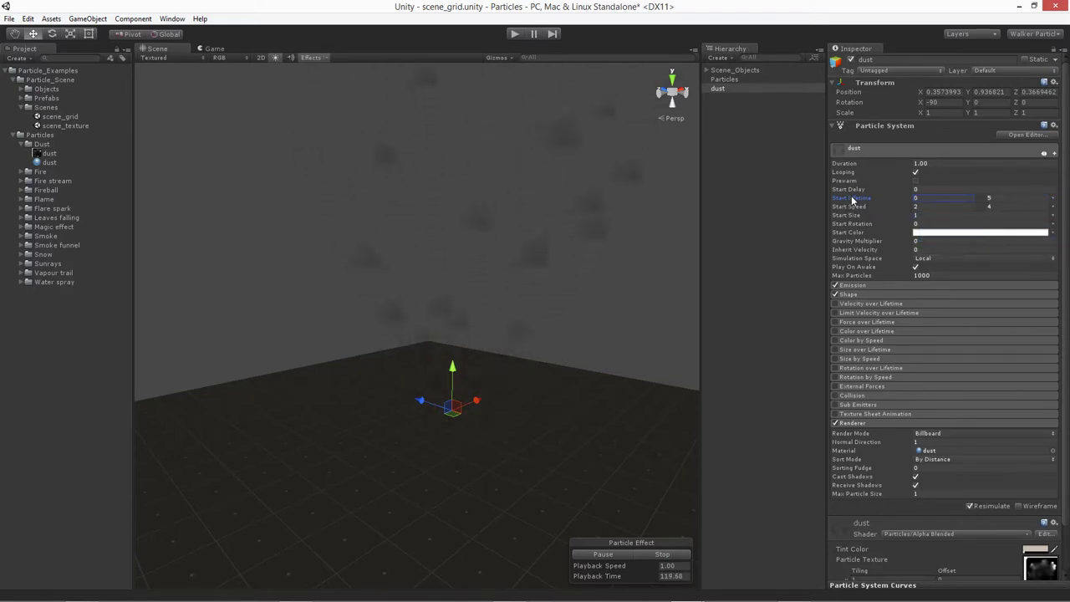
pyautogui.click(928, 200)
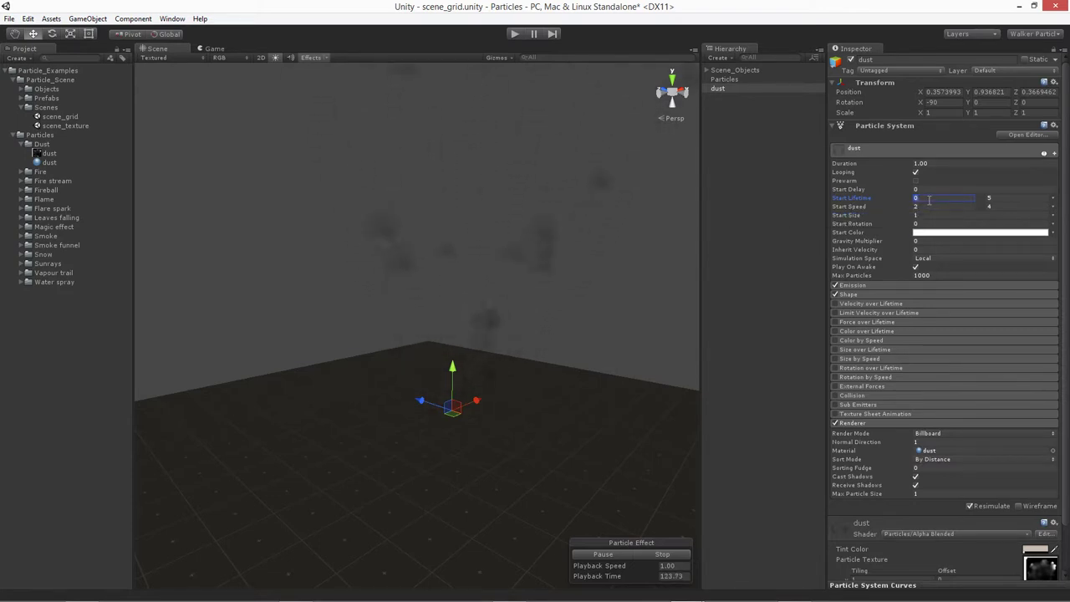
pyautogui.write('3')
pyautogui.press('Tab')
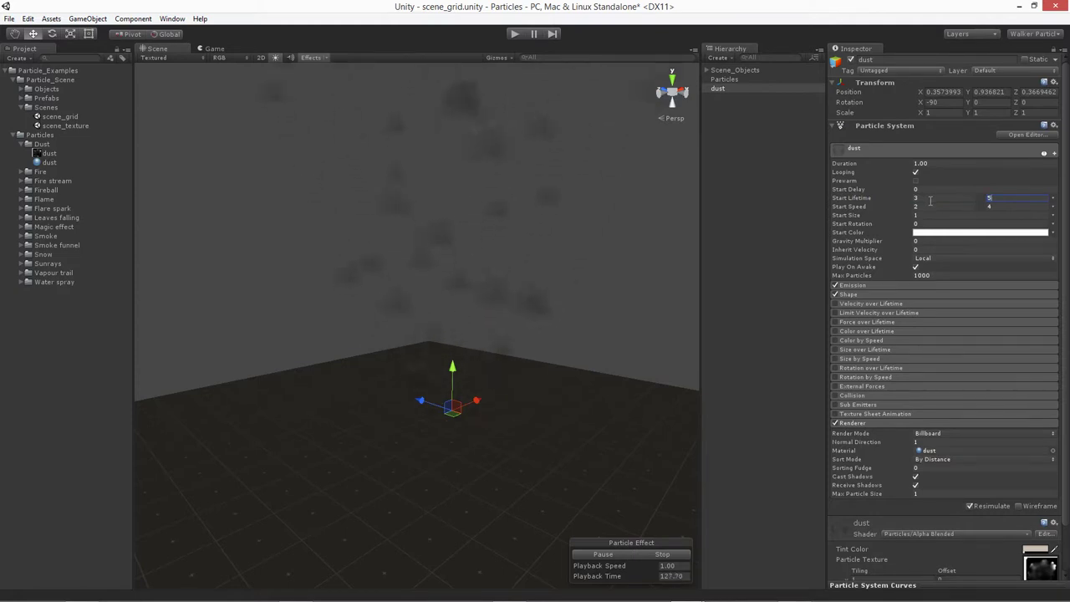
pyautogui.moveTo(466, 286); pyautogui.dragTo(470, 318)
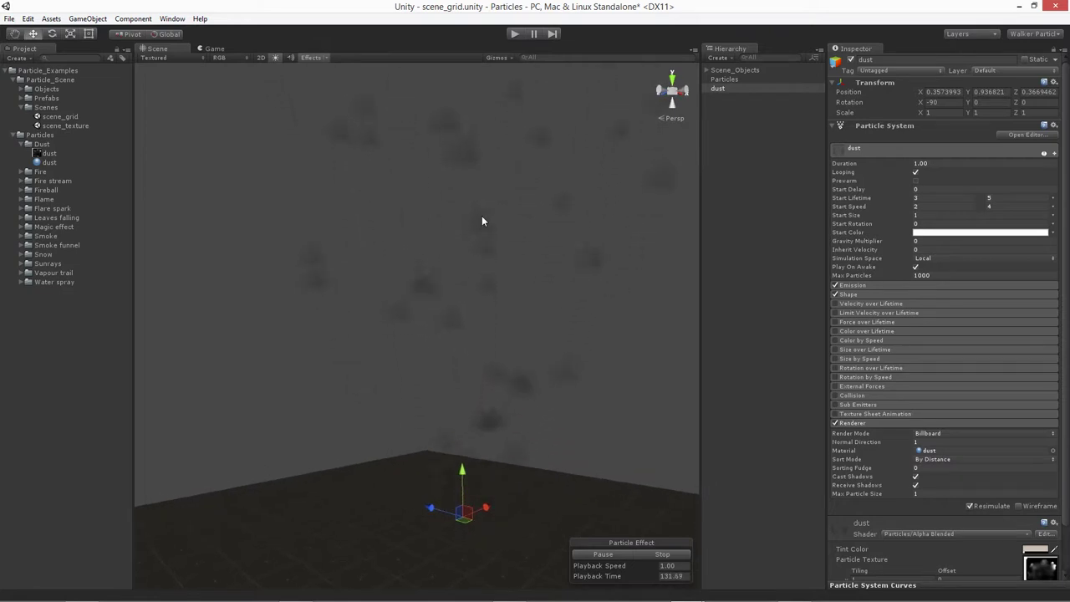
pyautogui.moveTo(482, 221); pyautogui.dragTo(469, 318, button='middle')
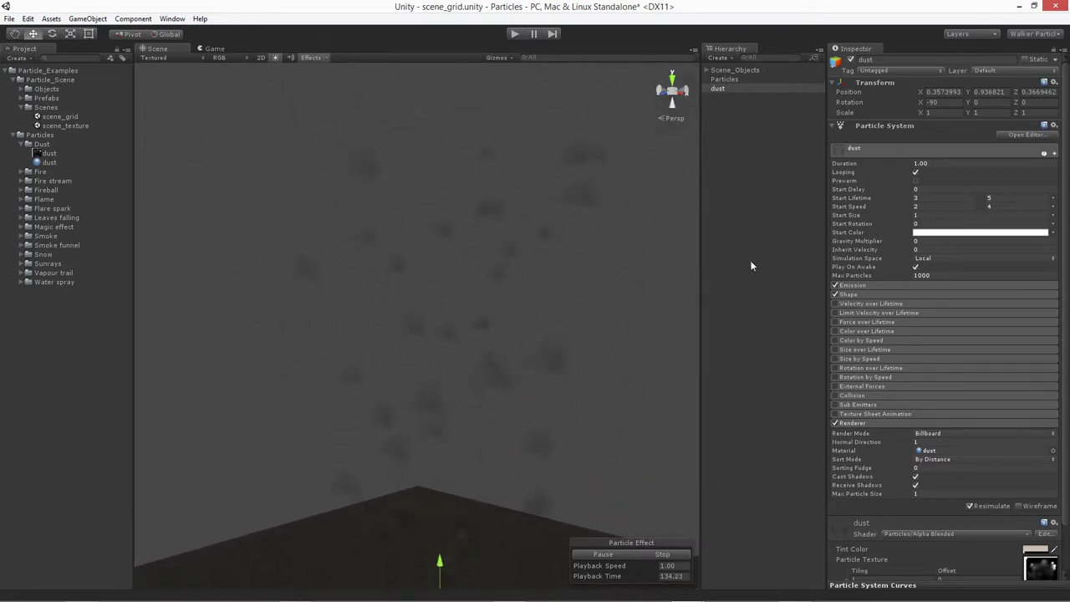
# Step: Raise the minimum Start Lifetime to 4 so lifetimes range from 4 to 5
pyautogui.click(919, 199)
pyautogui.write('4')
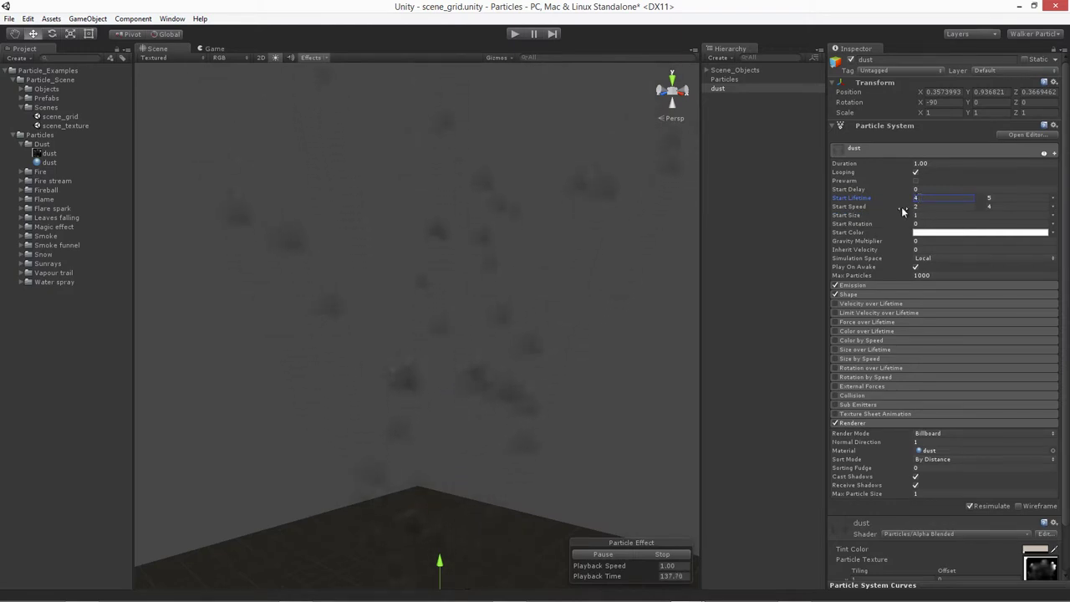
pyautogui.click(835, 207)
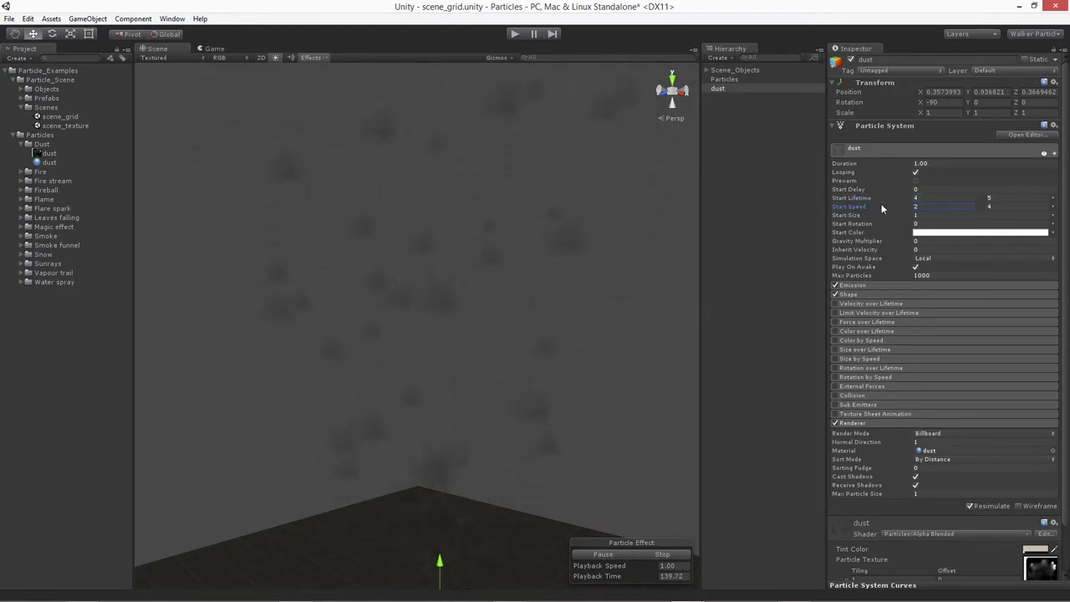
pyautogui.moveTo(535, 303); pyautogui.dragTo(509, 235, button='middle')
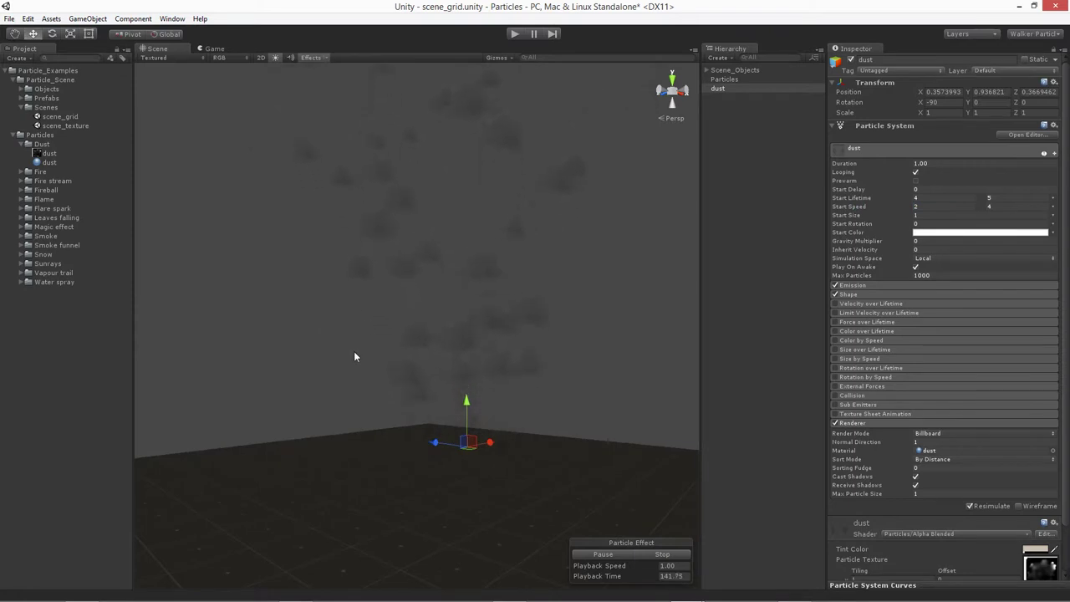
pyautogui.keyDown('alt'); pyautogui.moveTo(354, 357); pyautogui.dragTo(431, 349); pyautogui.keyUp('alt')
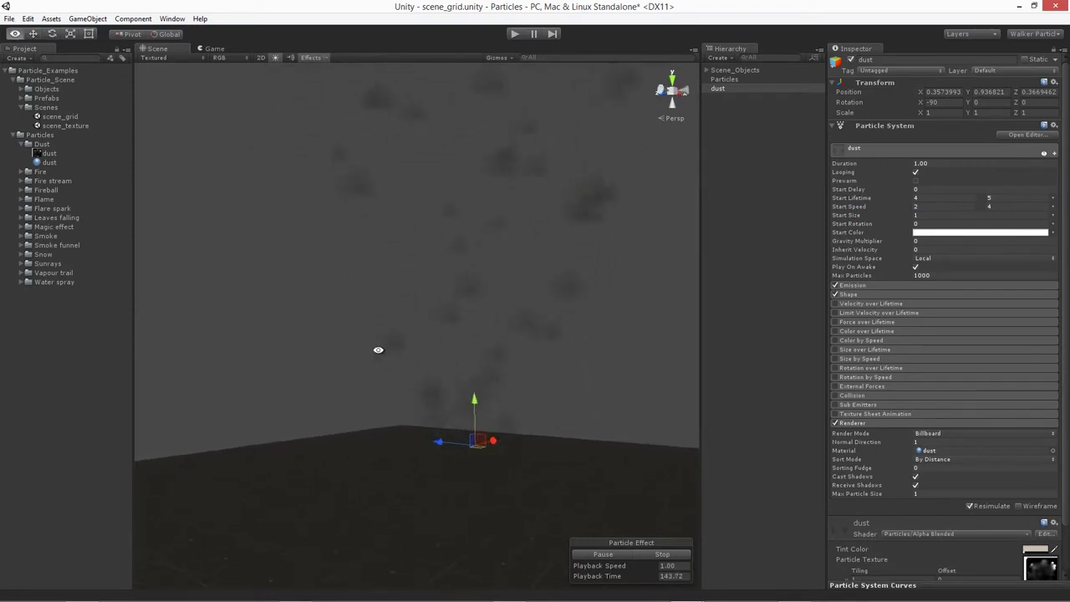
pyautogui.keyDown('alt'); pyautogui.moveTo(378, 349); pyautogui.dragTo(357, 350); pyautogui.keyUp('alt')
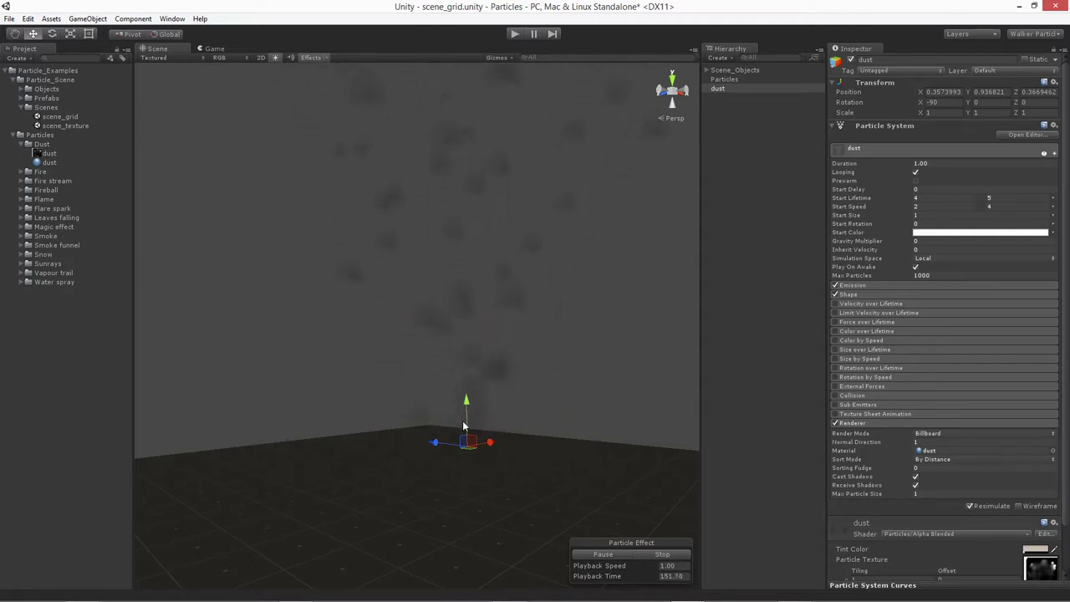
pyautogui.keyDown('alt'); pyautogui.moveTo(525, 371); pyautogui.dragTo(568, 437); pyautogui.keyUp('alt')
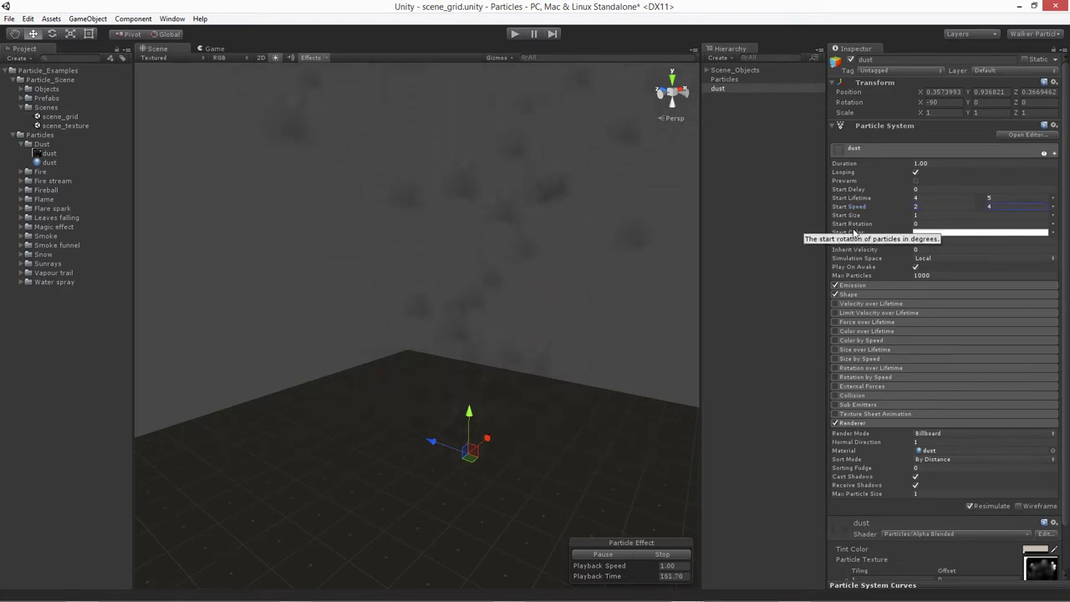
# Step: Switch Start Size to Random Between Two Constants with values 15 and 25
pyautogui.click(851, 217)
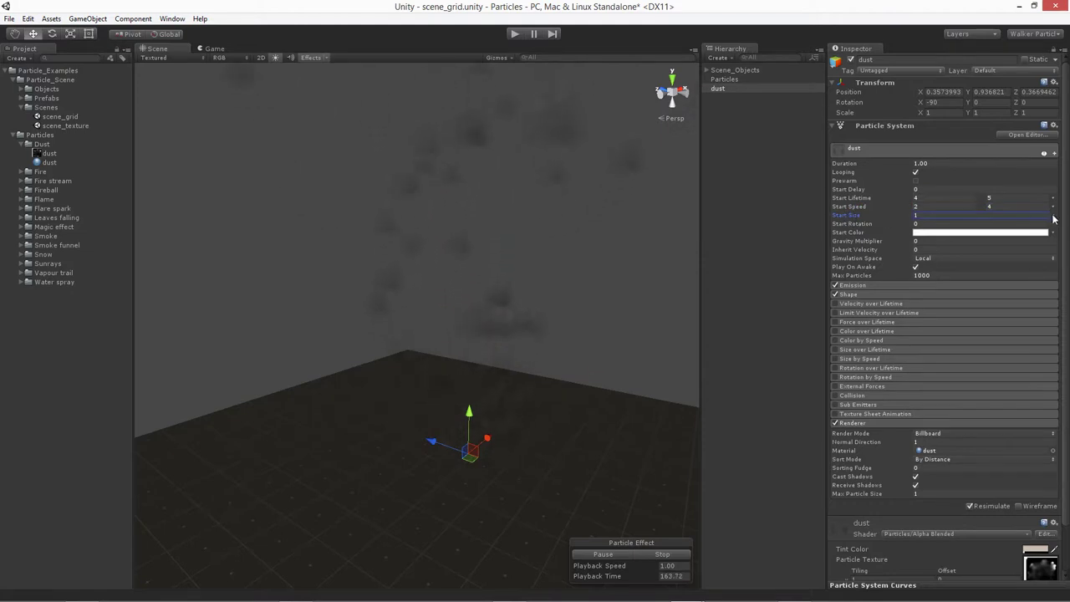
pyautogui.click(1053, 216)
pyautogui.click(1037, 252)
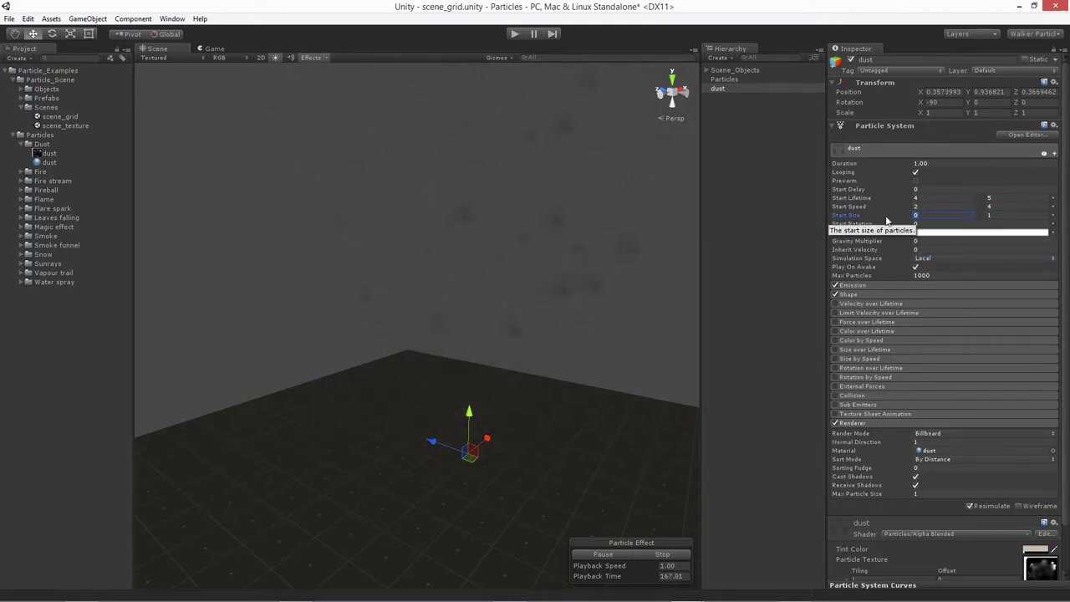
pyautogui.write('15')
pyautogui.press('Tab')
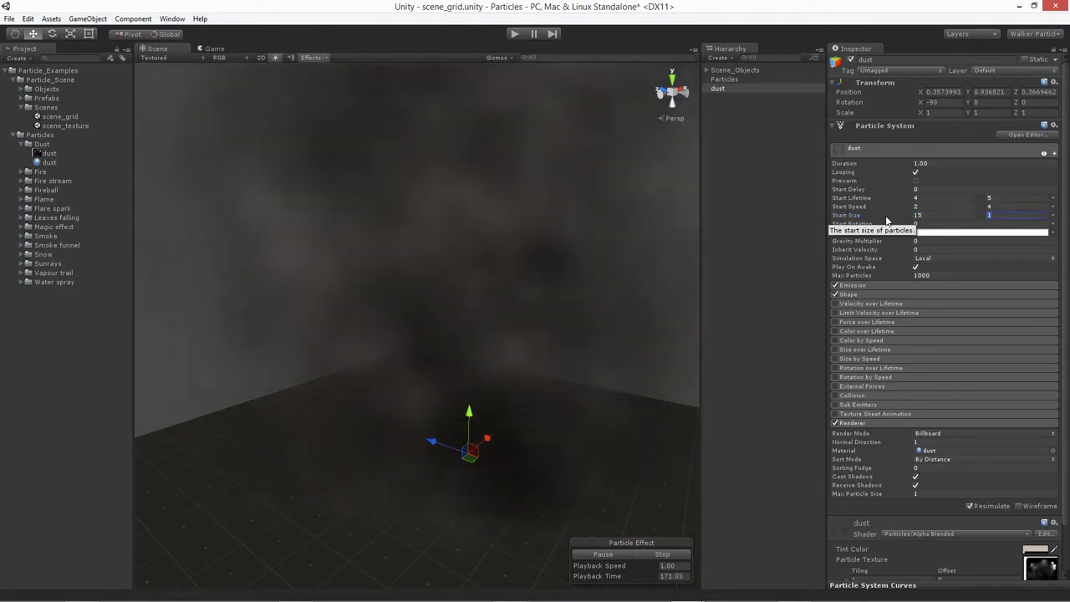
pyautogui.write('25')
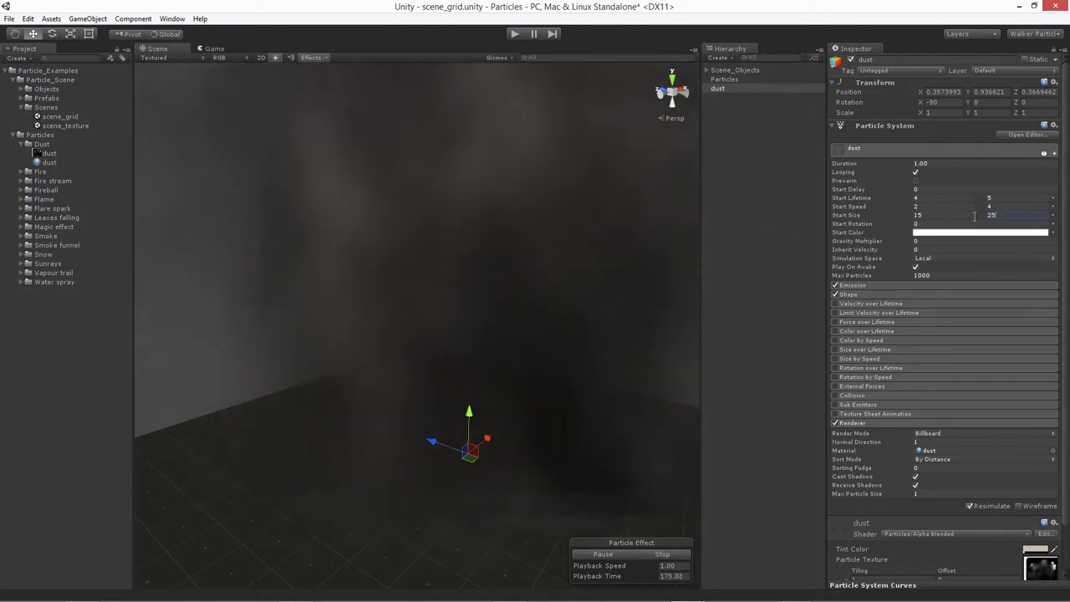
pyautogui.keyDown('alt'); pyautogui.moveTo(395, 287); pyautogui.dragTo(632, 332); pyautogui.keyUp('alt')
pyautogui.scroll(-3, 509, 280)
pyautogui.moveTo(499, 277); pyautogui.dragTo(490, 358, button='middle')
pyautogui.scroll(3, 490, 359)
pyautogui.keyDown('alt'); pyautogui.moveTo(490, 365); pyautogui.dragTo(354, 468); pyautogui.keyUp('alt')
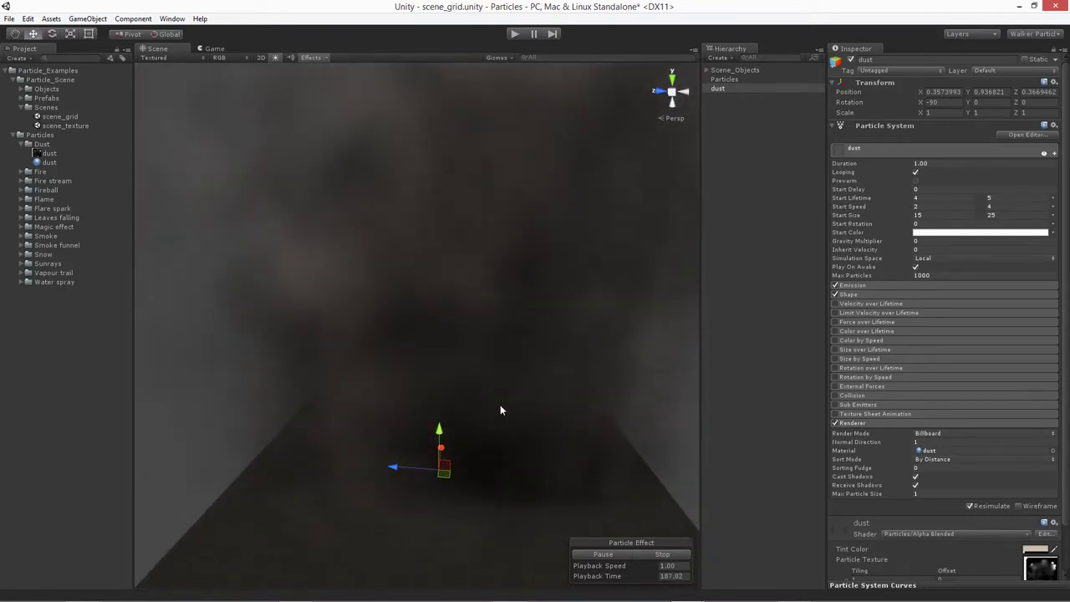
# Step: Switch Start Rotation to Random Between Two Constants with a 0 to 360 range
pyautogui.click(869, 226)
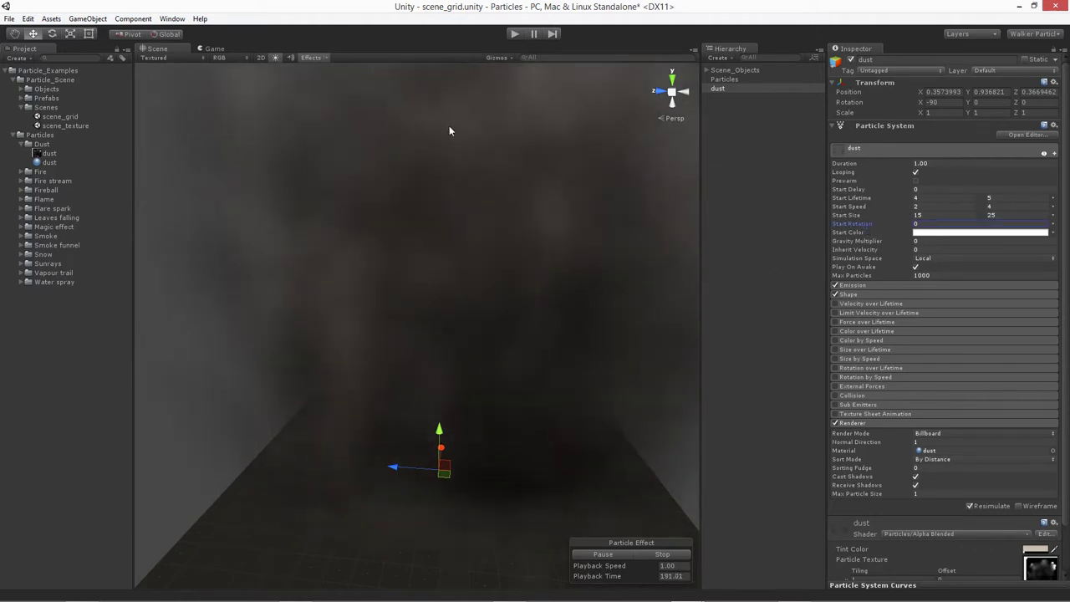
pyautogui.click(1053, 224)
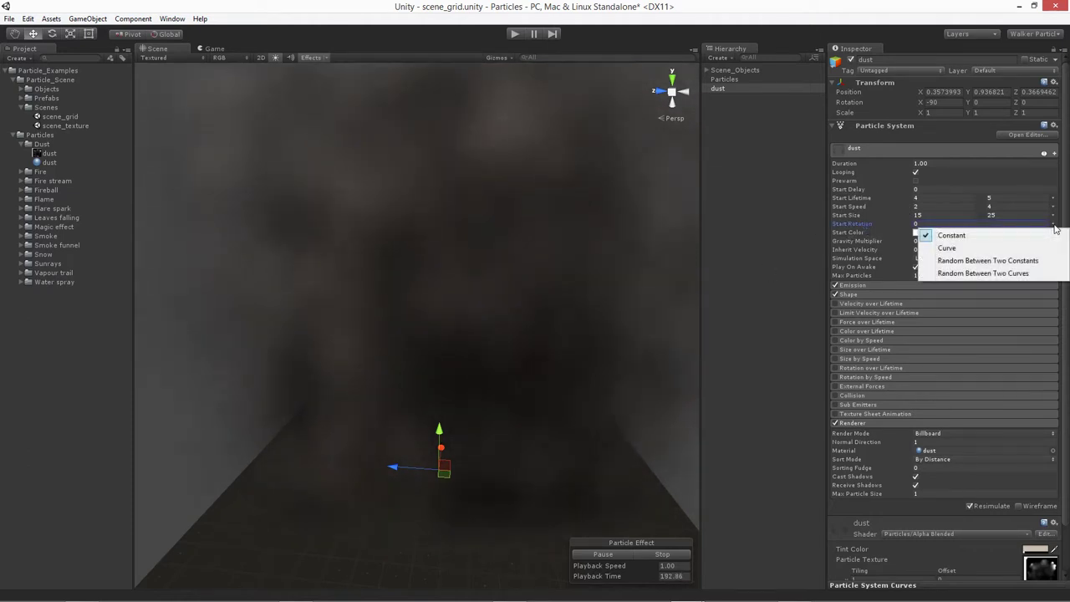
pyautogui.click(1025, 261)
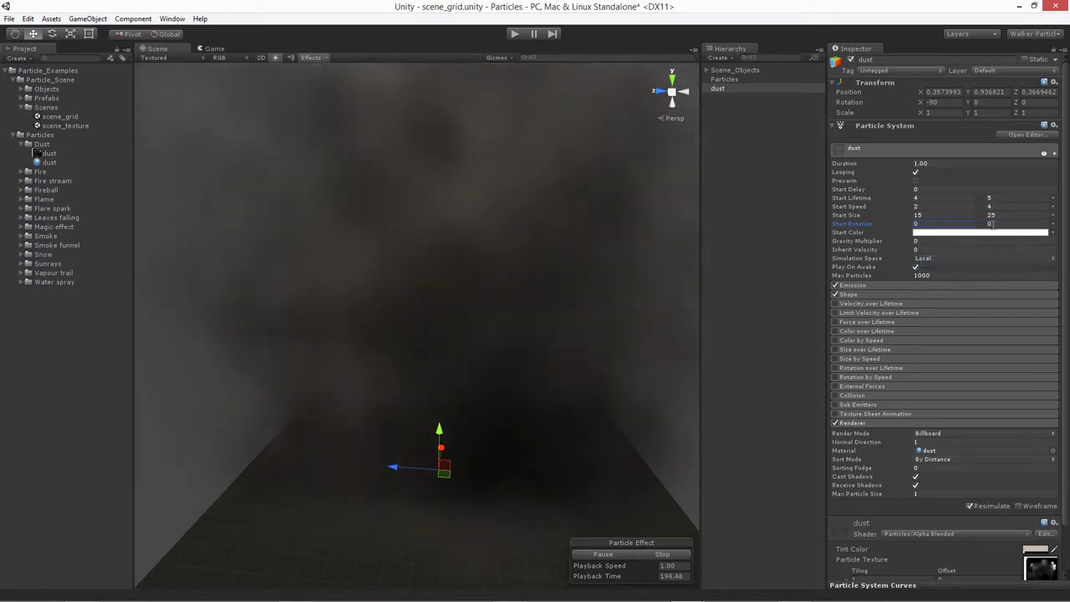
pyautogui.write('360')
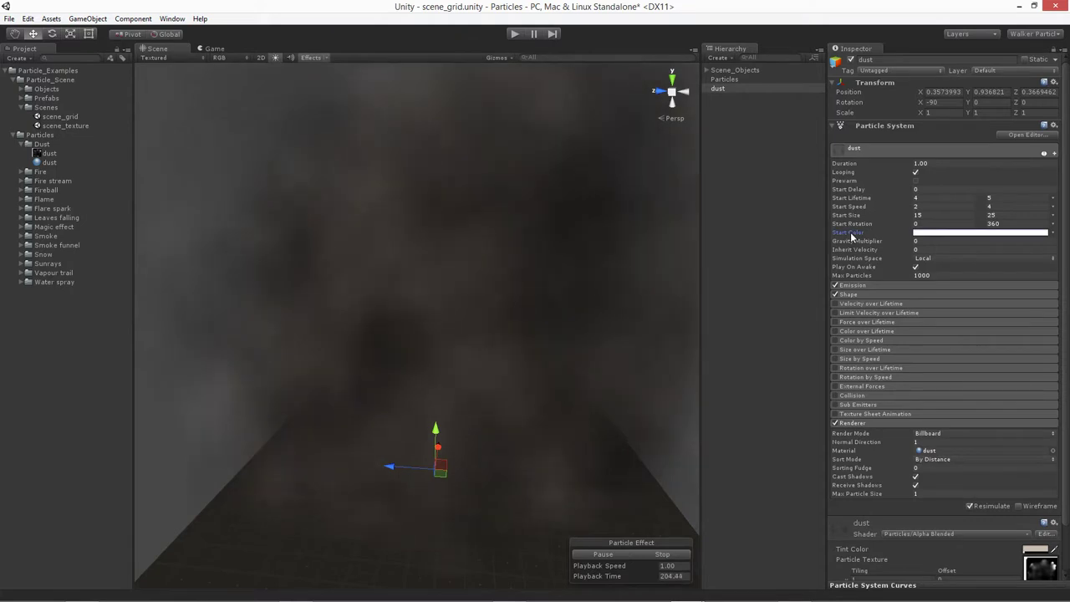
# Step: Pick a dull, darker brownish tone for Start Color in the colour picker
pyautogui.click(978, 232)
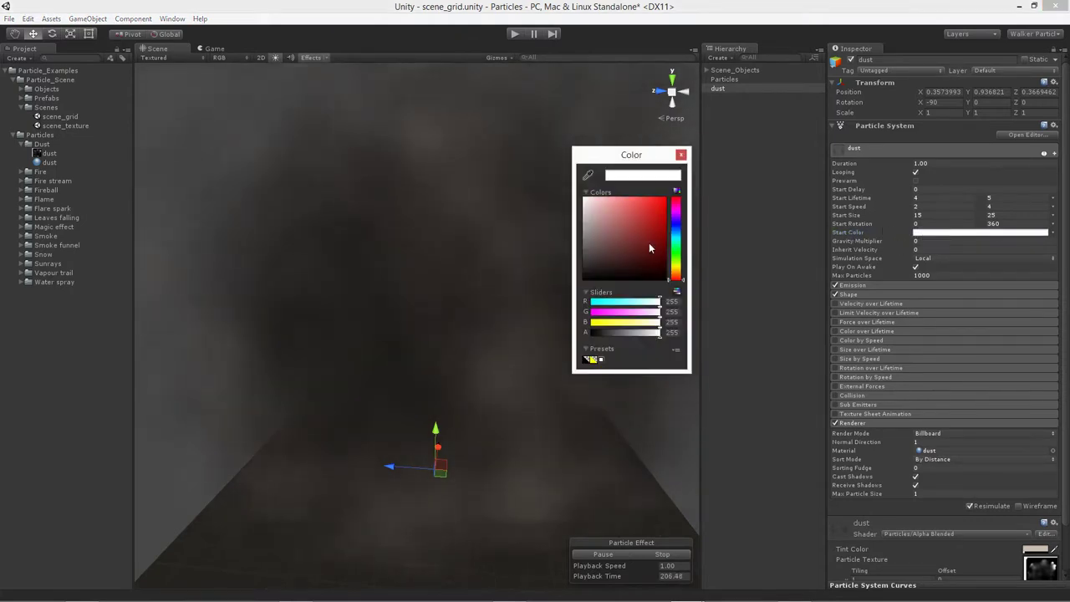
pyautogui.click(596, 228)
pyautogui.moveTo(596, 228)
pyautogui.mouseDown()
pyautogui.moveTo(576, 251)
pyautogui.moveTo(592, 249)
pyautogui.moveTo(607, 220)
pyautogui.mouseUp()
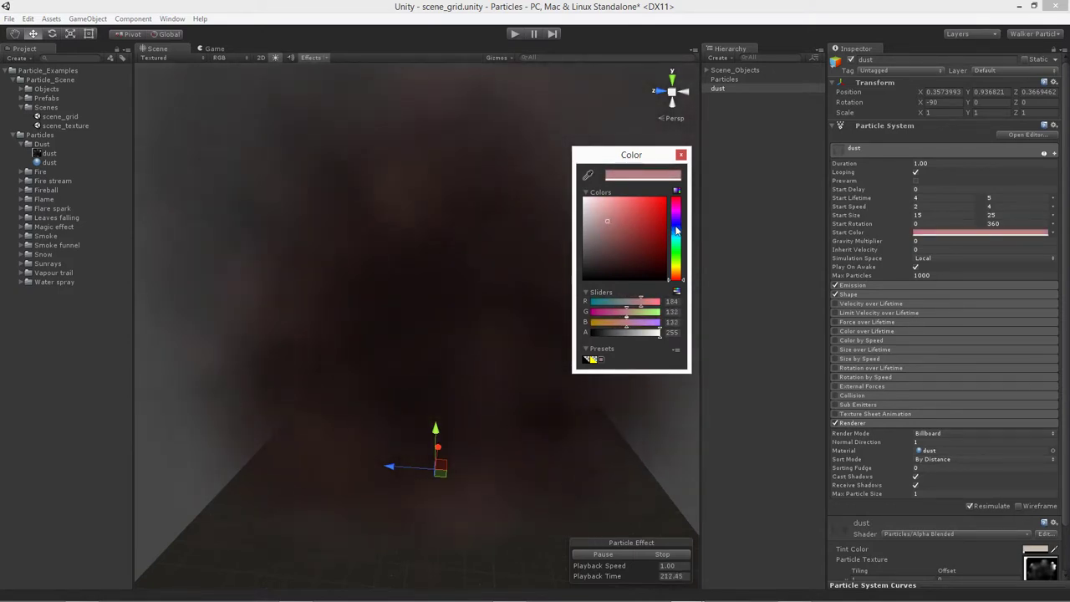
pyautogui.moveTo(675, 232); pyautogui.dragTo(669, 274)
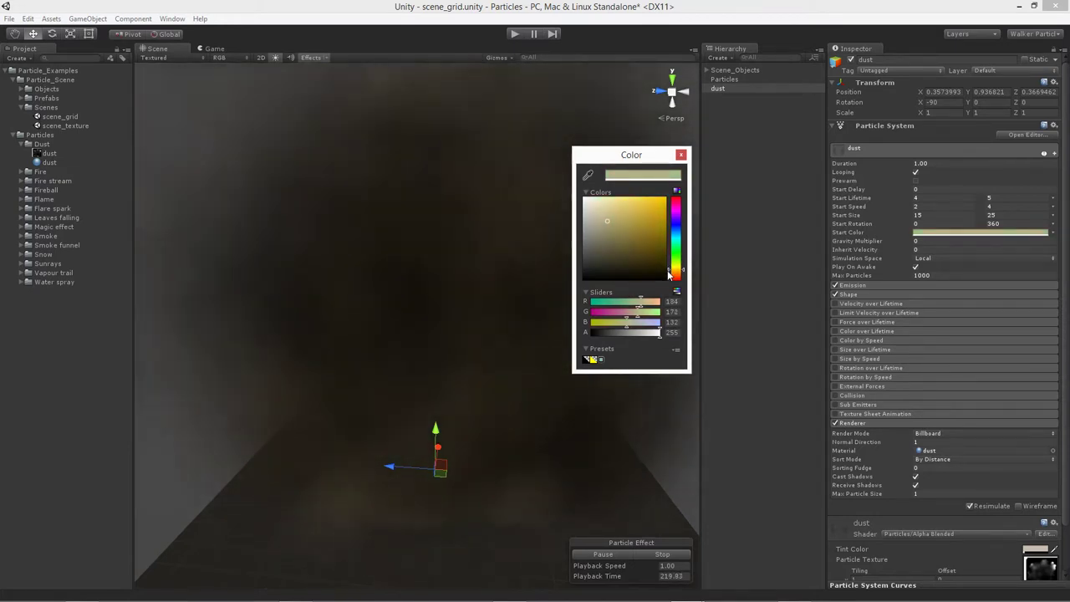
pyautogui.click(610, 230)
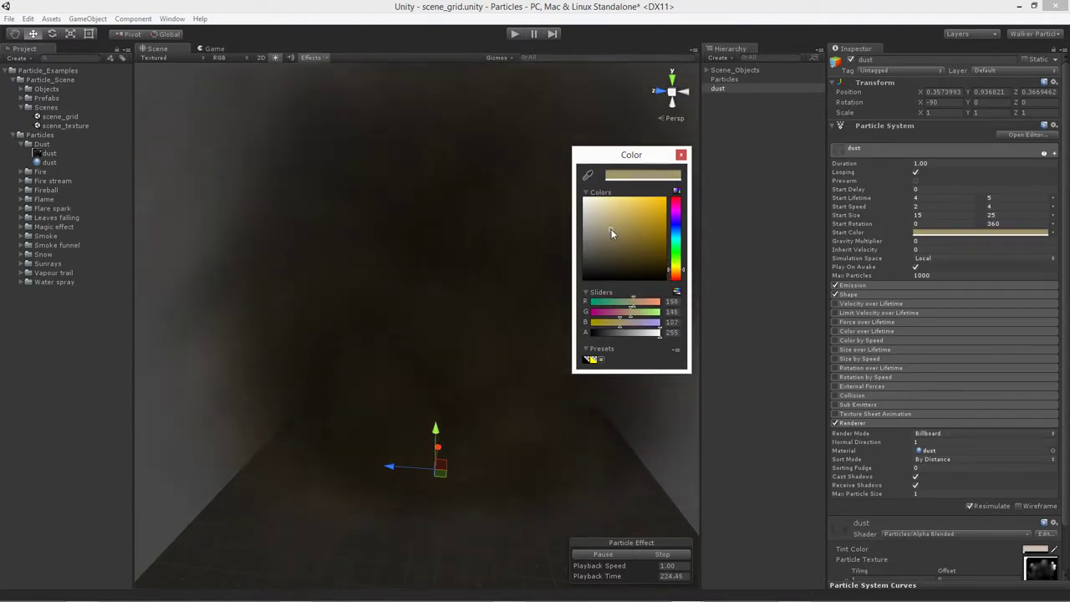
pyautogui.moveTo(612, 237); pyautogui.dragTo(611, 240)
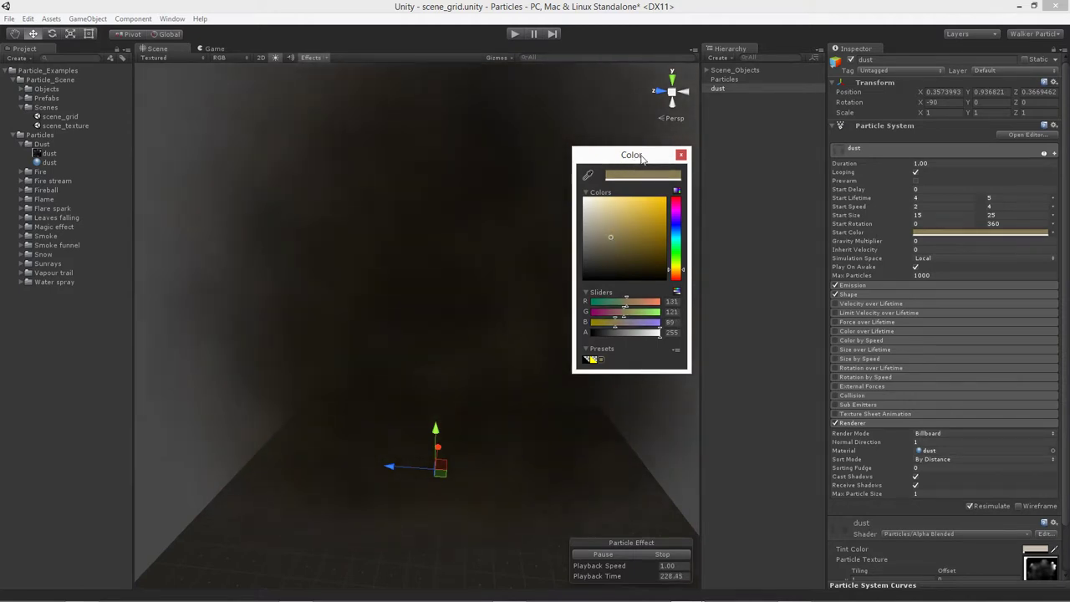
pyautogui.moveTo(642, 159); pyautogui.dragTo(756, 159)
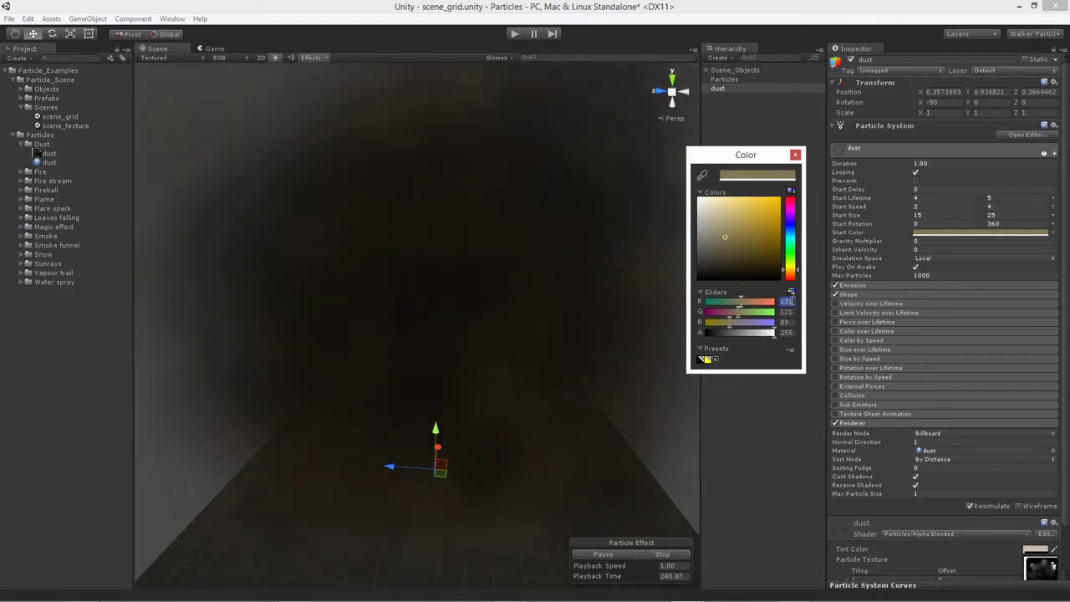
# Step: Type 90 into an RGB field to reach about R130 G120 B90, then close the picker
pyautogui.click(786, 312)
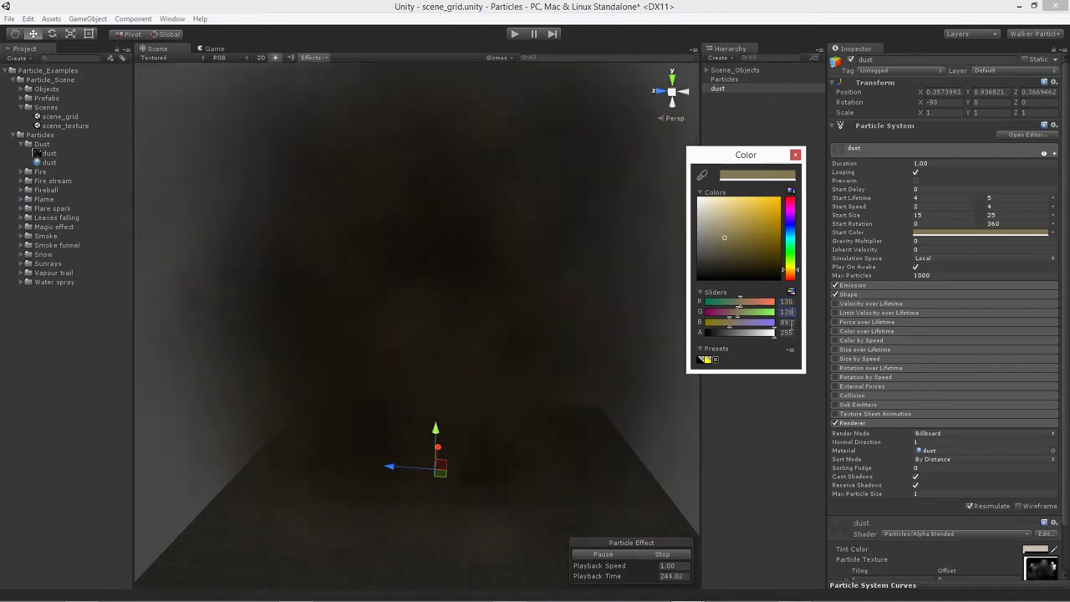
pyautogui.write('90')
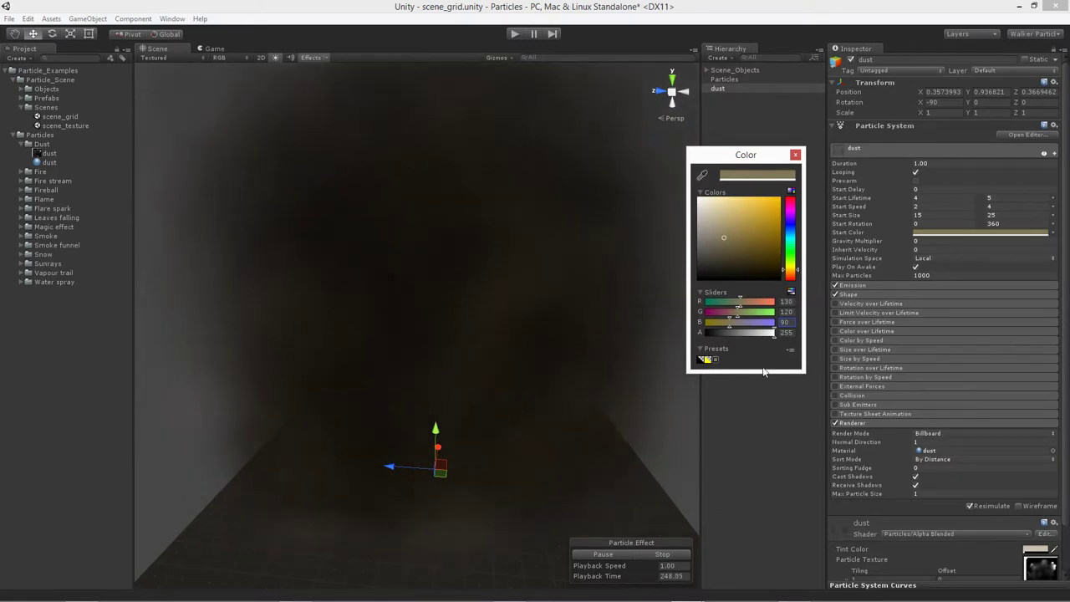
pyautogui.click(795, 156)
pyautogui.moveTo(527, 274); pyautogui.dragTo(558, 278, button='middle')
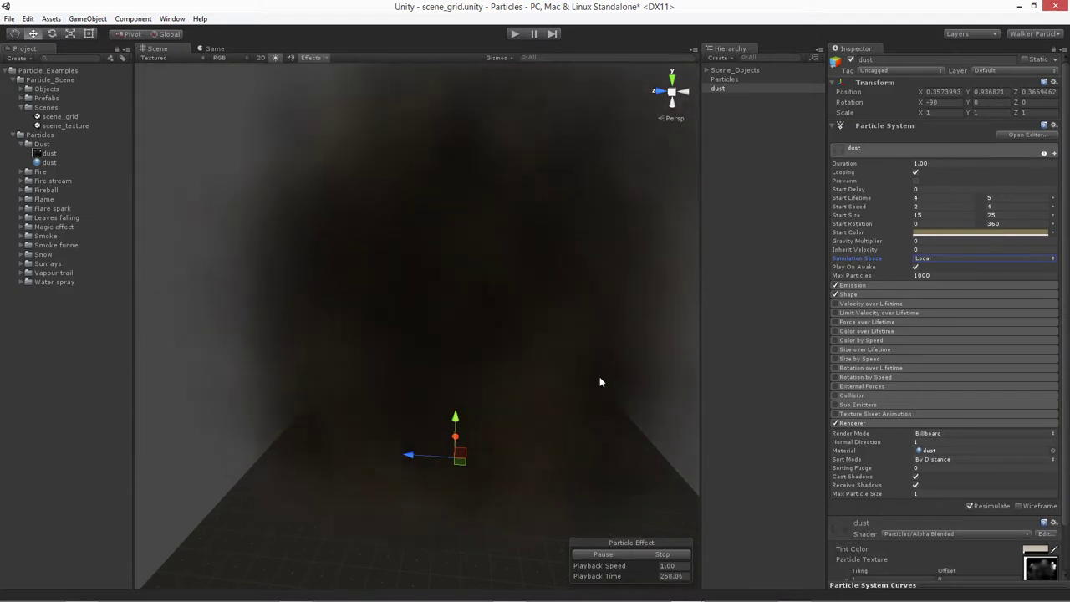
# Step: Switch the emitter Shape to Box with X and Y both set to 50
pyautogui.click(849, 295)
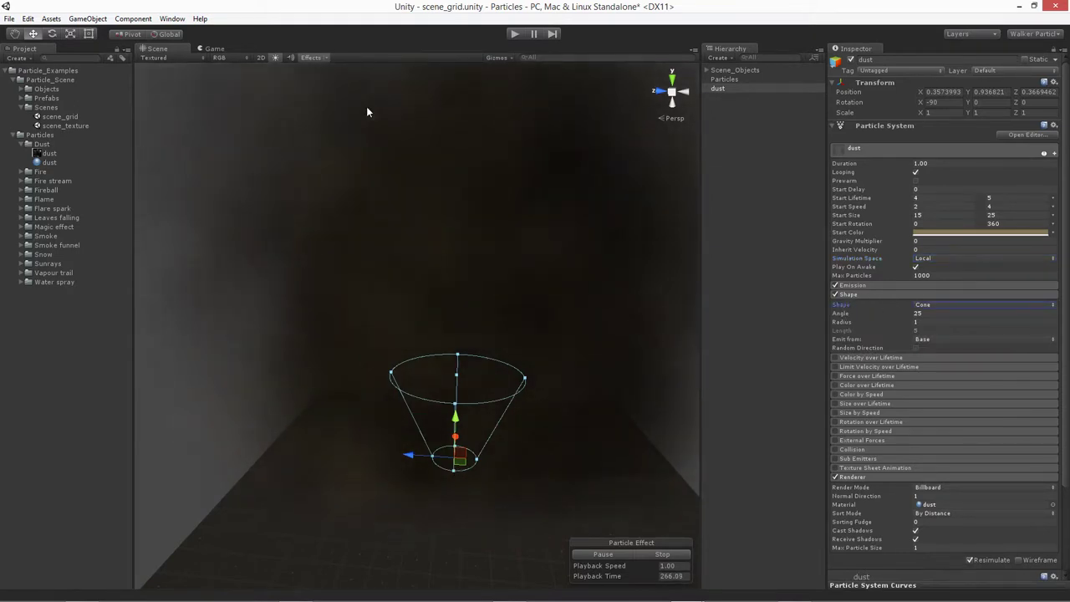
pyautogui.click(932, 306)
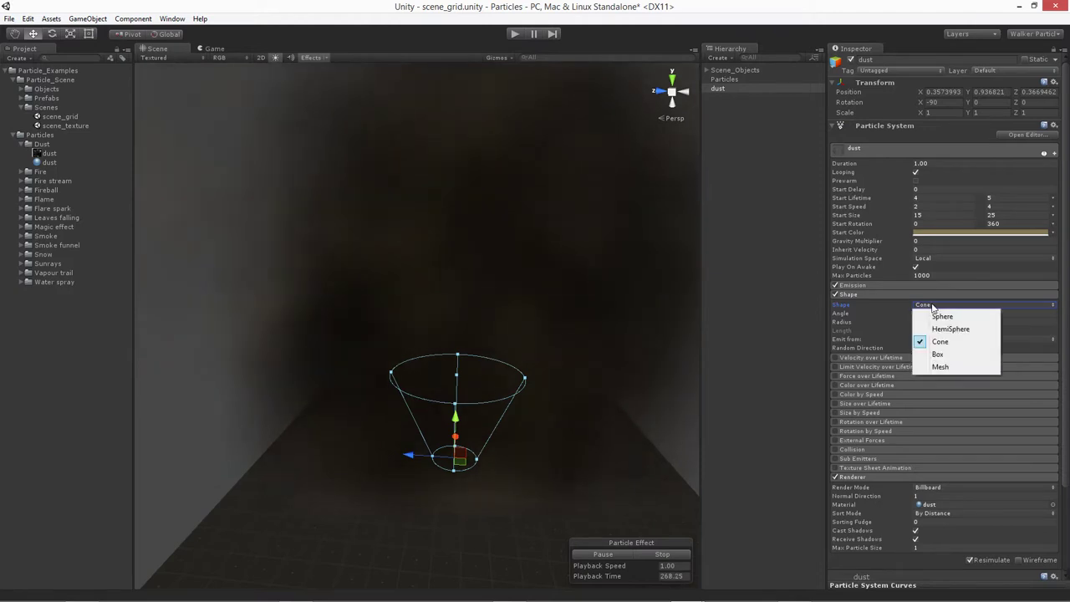
pyautogui.click(943, 354)
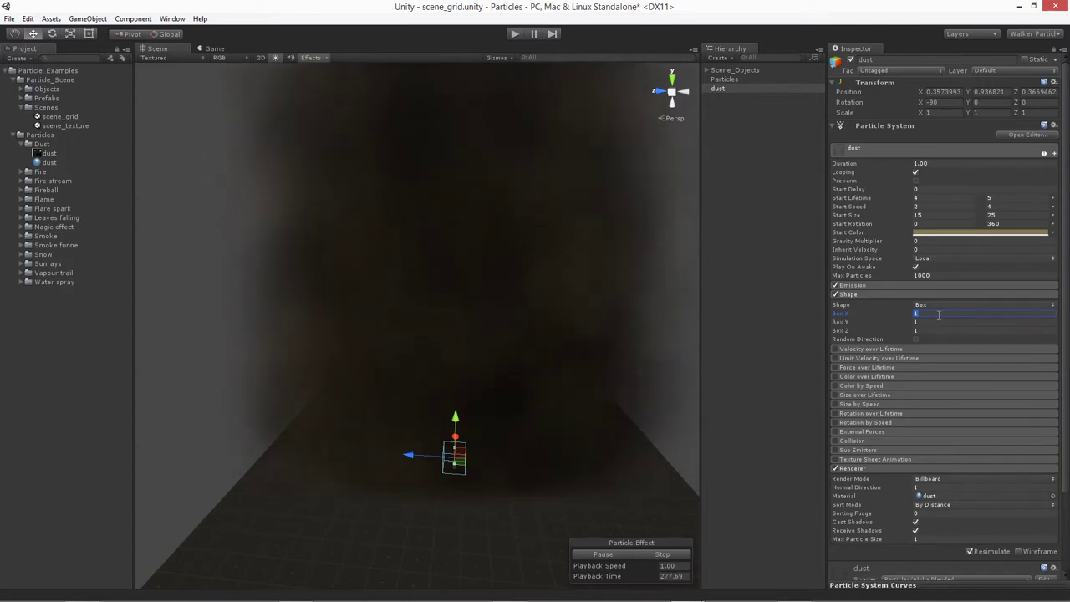
pyautogui.write('50')
pyautogui.press('Tab')
pyautogui.write('50')
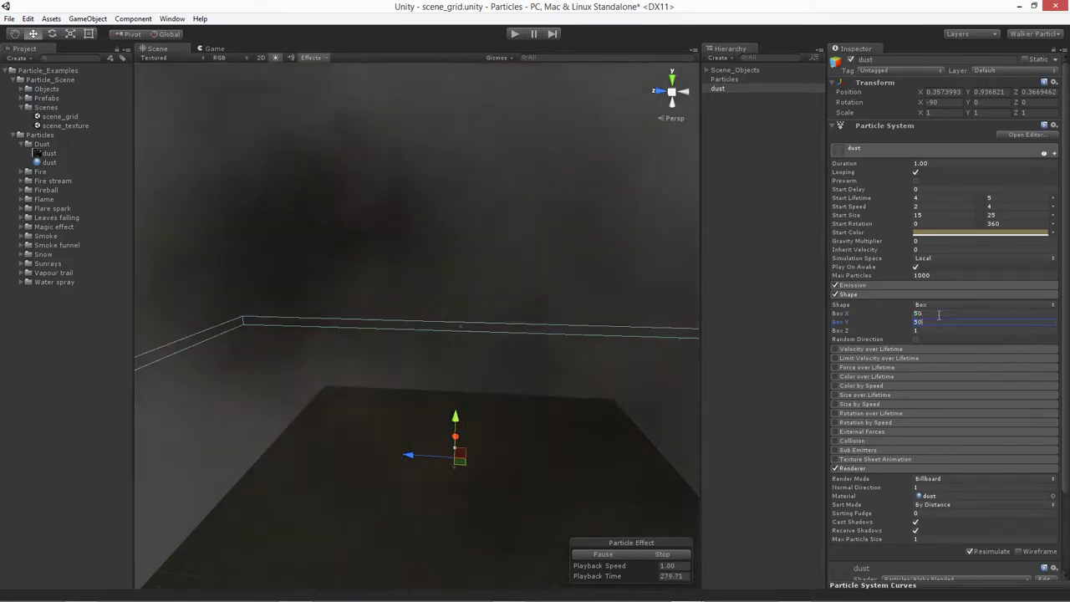
pyautogui.scroll(-4, 431, 364)
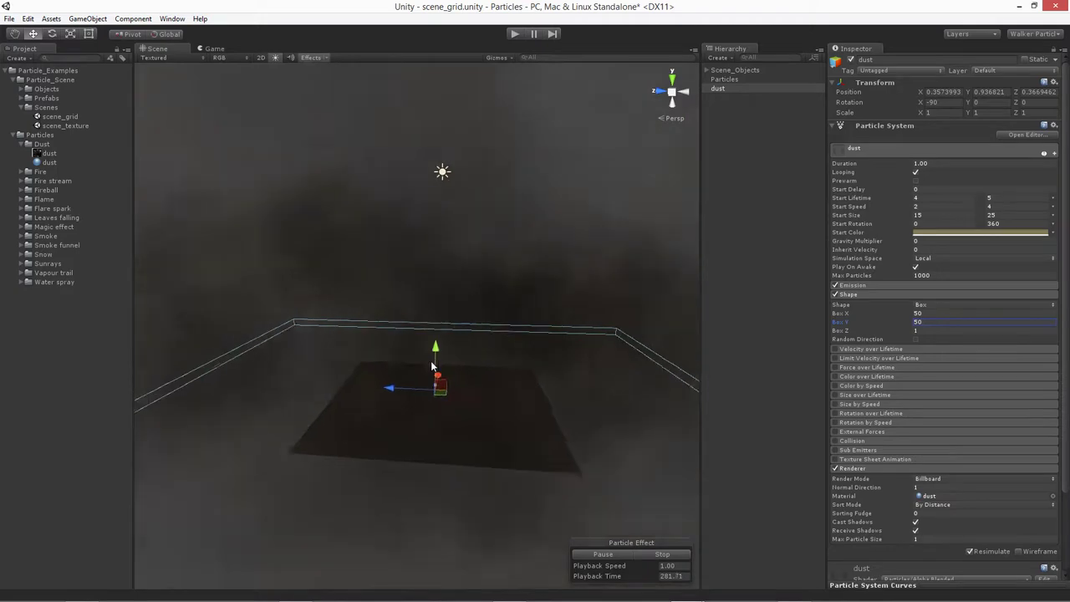
pyautogui.keyDown('alt'); pyautogui.moveTo(432, 365); pyautogui.dragTo(654, 405); pyautogui.keyUp('alt')
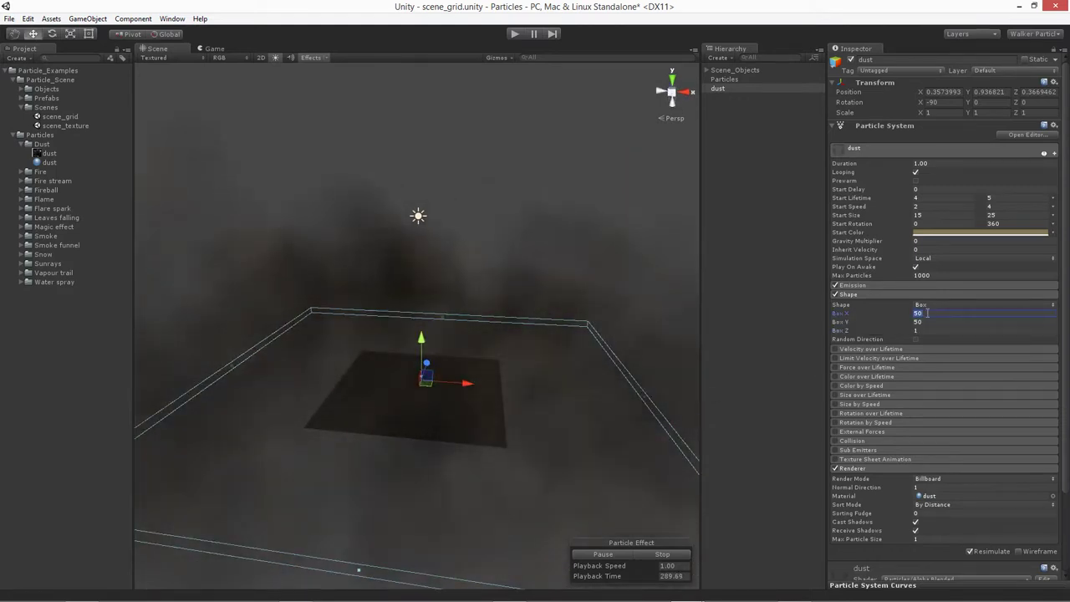
# Step: Enlarge the box emitter to 100 on both X and Y
pyautogui.write('100')
pyautogui.press('Tab')
pyautogui.write('100')
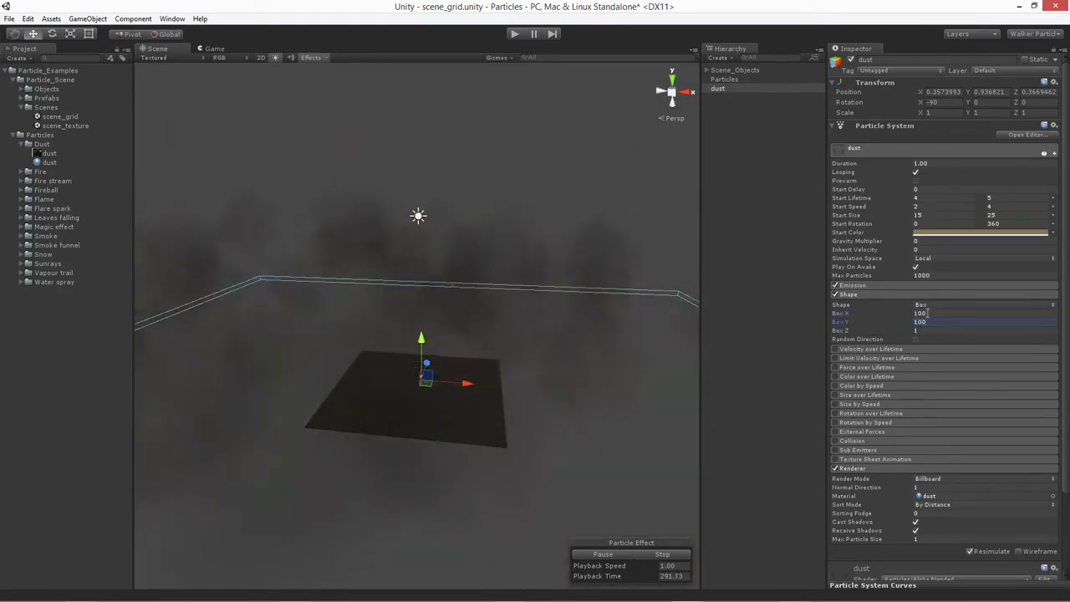
pyautogui.keyDown('alt'); pyautogui.moveTo(530, 401); pyautogui.dragTo(397, 454); pyautogui.keyUp('alt')
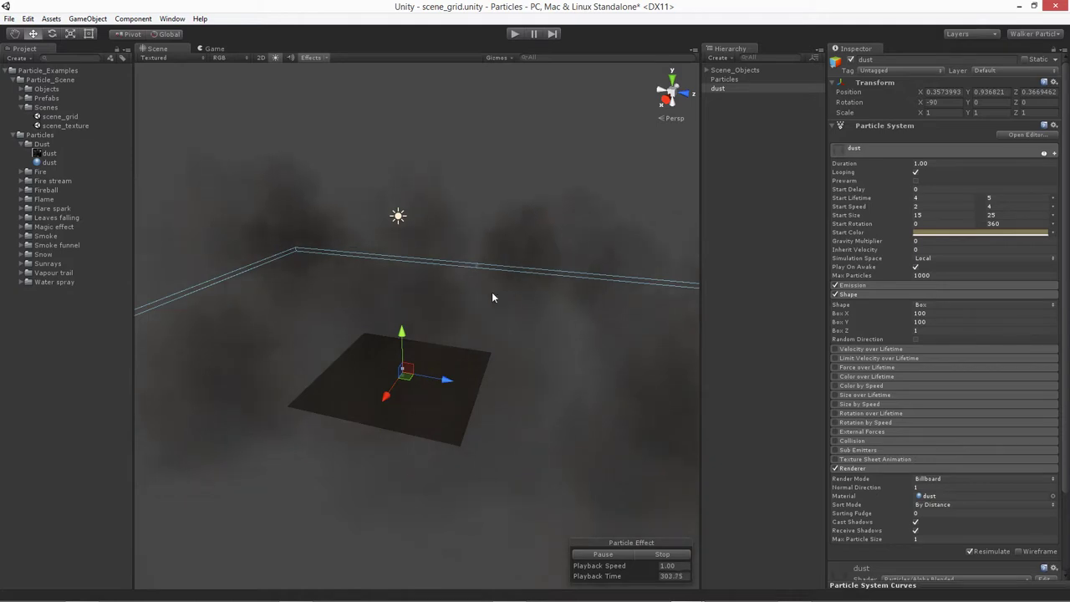
# Step: Raise the Emission rate from 10 to 100, then orbit the Scene view to inspect the denser dust
pyautogui.scroll(5, 460, 326)
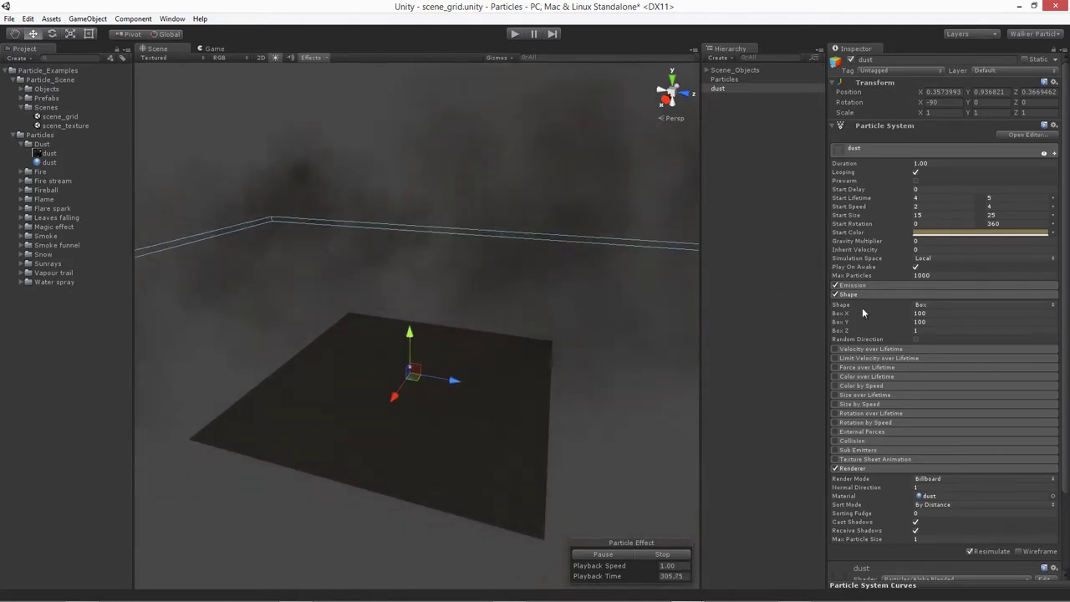
pyautogui.click(870, 286)
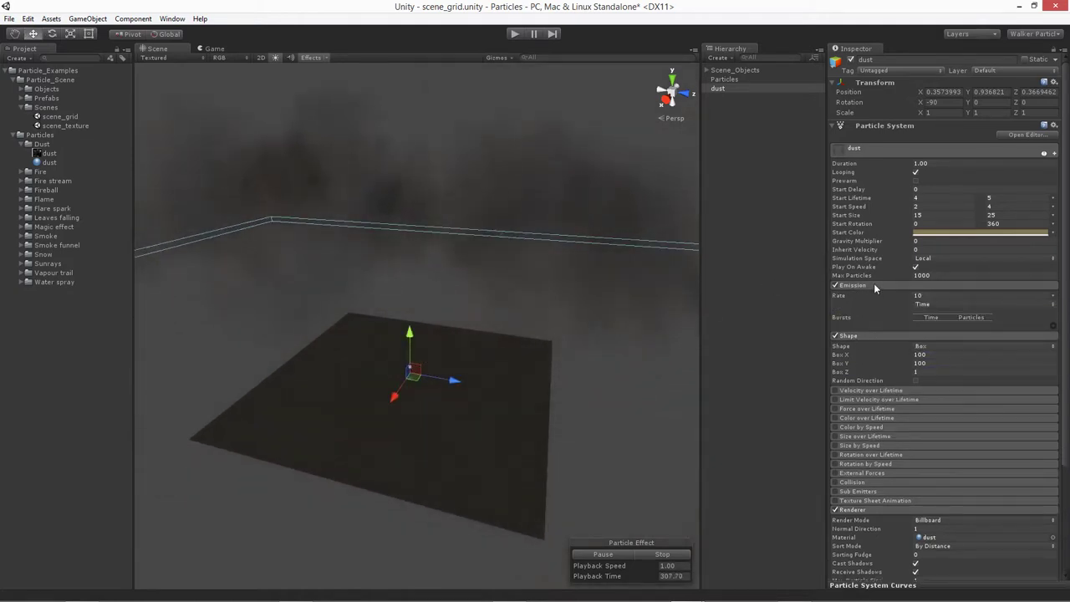
pyautogui.click(930, 296)
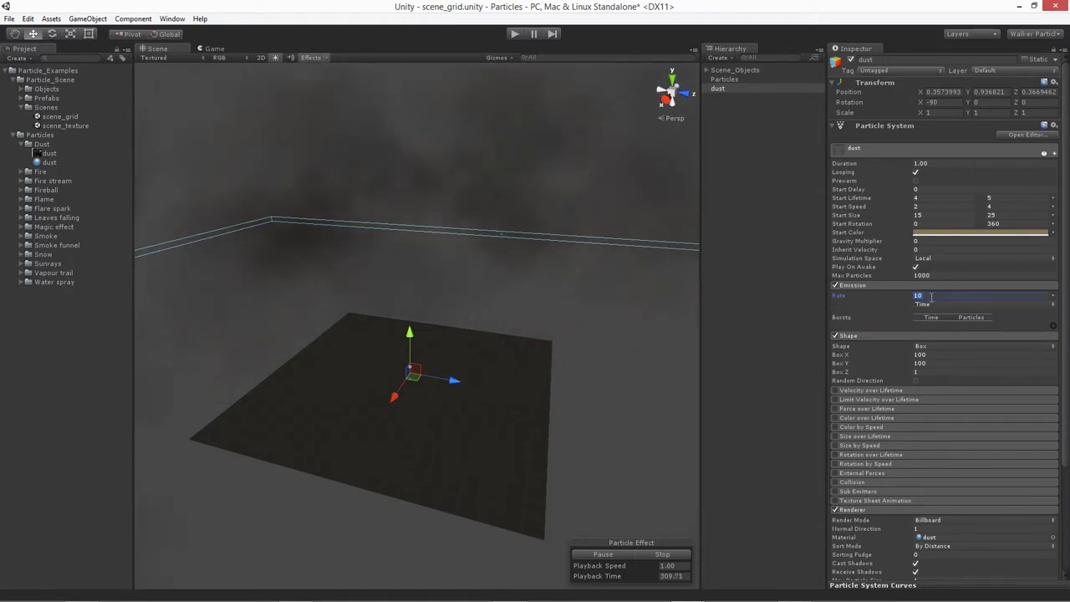
pyautogui.write('0')
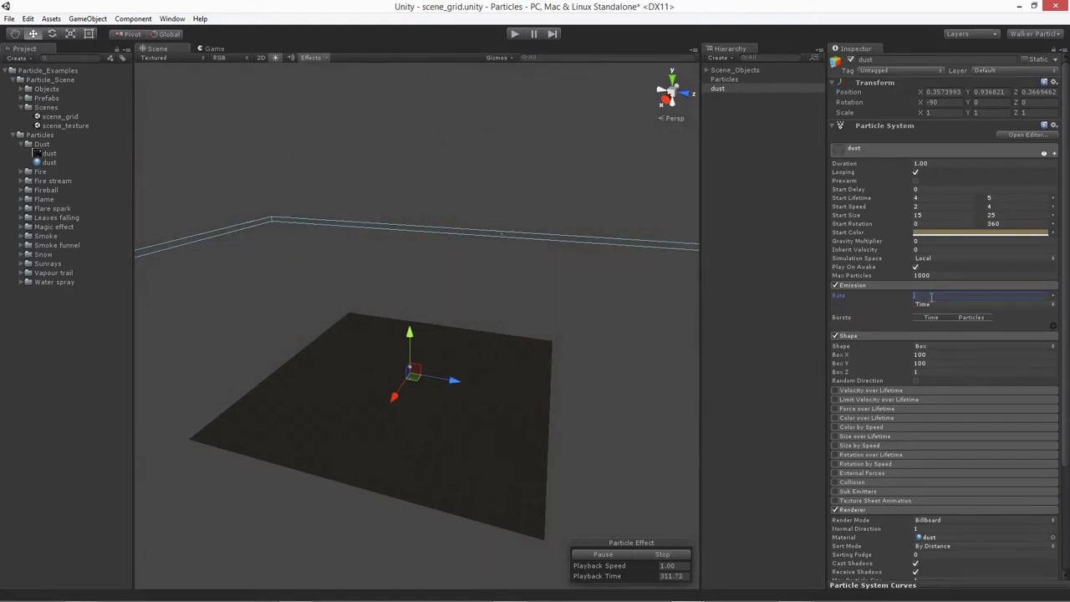
pyautogui.write('100')
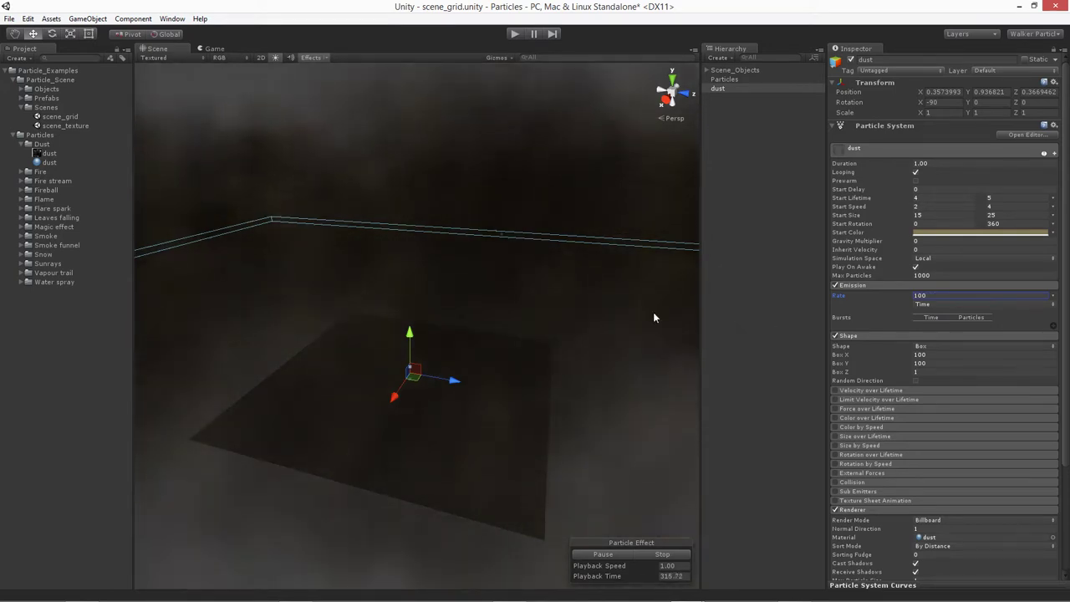
pyautogui.keyDown('alt'); pyautogui.moveTo(434, 433); pyautogui.dragTo(569, 359); pyautogui.keyUp('alt')
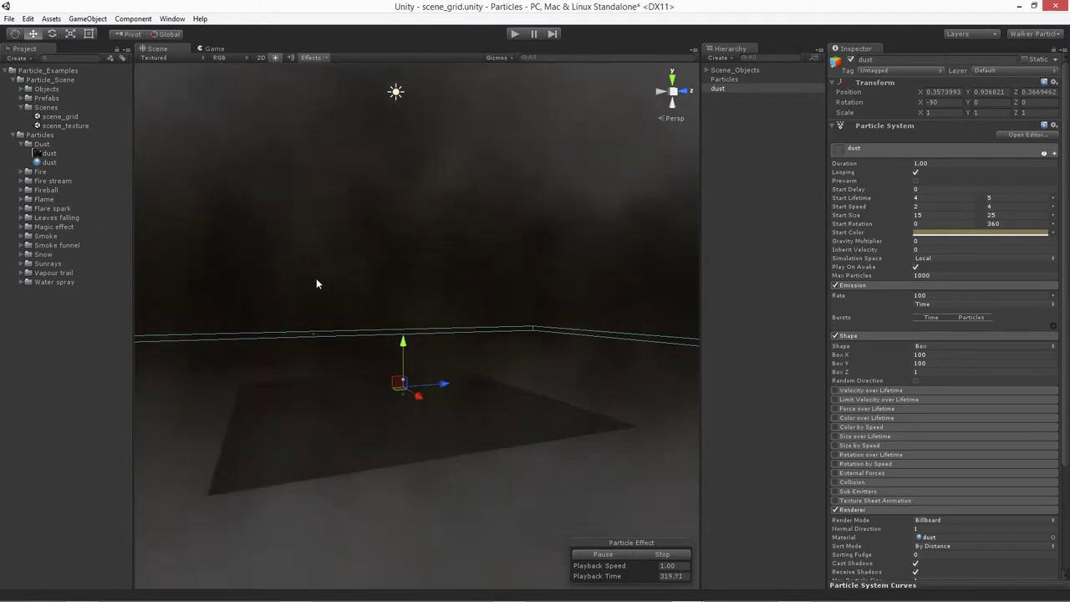
pyautogui.press('f')
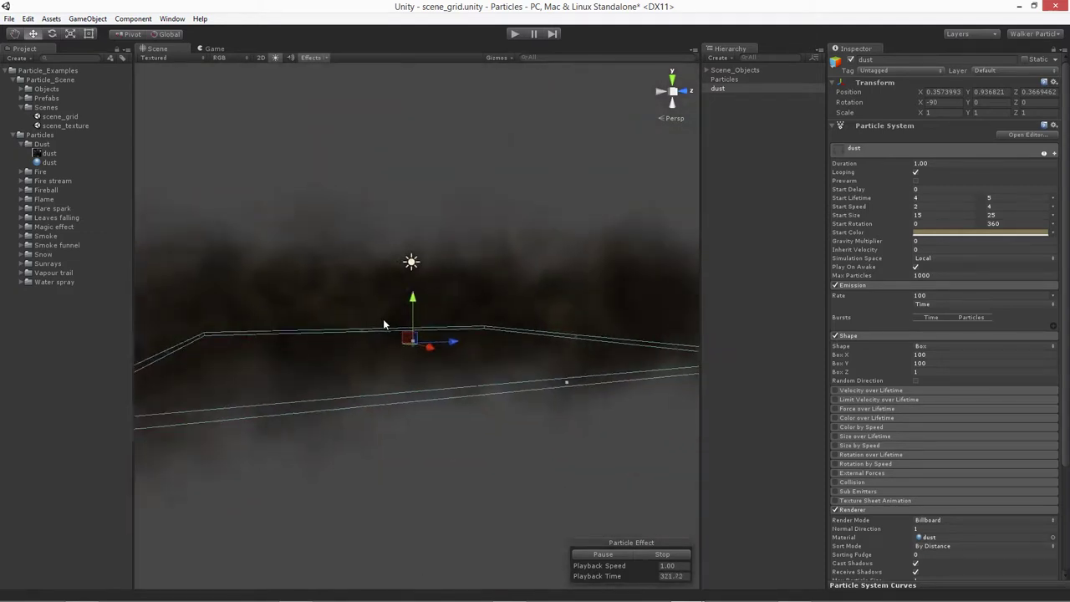
pyautogui.keyDown('alt'); pyautogui.moveTo(383, 320); pyautogui.dragTo(373, 493); pyautogui.keyUp('alt')
pyautogui.scroll(6, 427, 331)
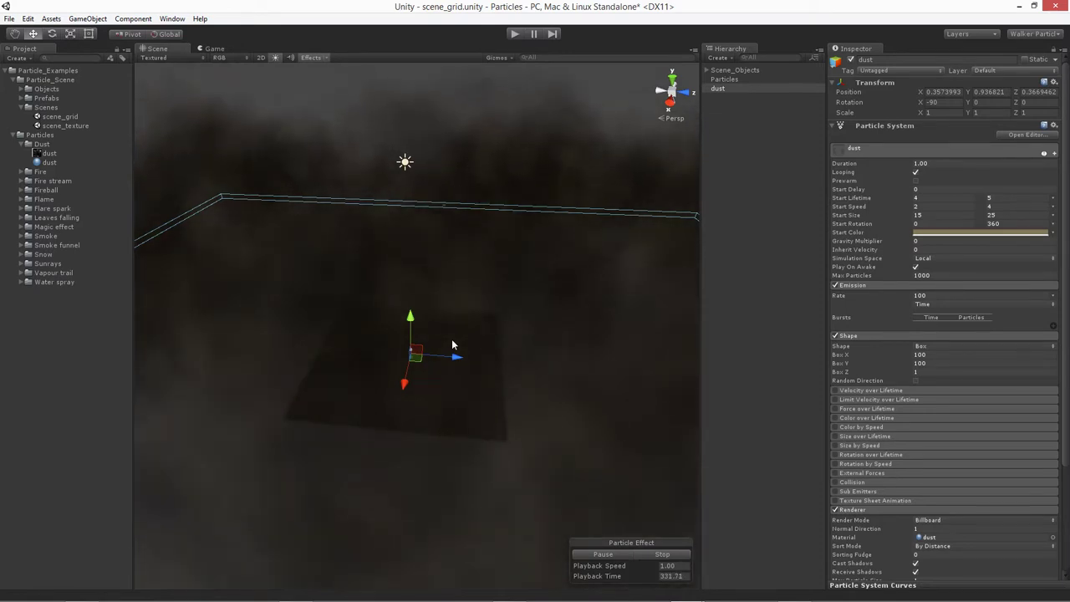
pyautogui.moveTo(497, 323); pyautogui.dragTo(485, 368, button='middle')
pyautogui.keyDown('alt'); pyautogui.moveTo(485, 371); pyautogui.dragTo(444, 301); pyautogui.keyUp('alt')
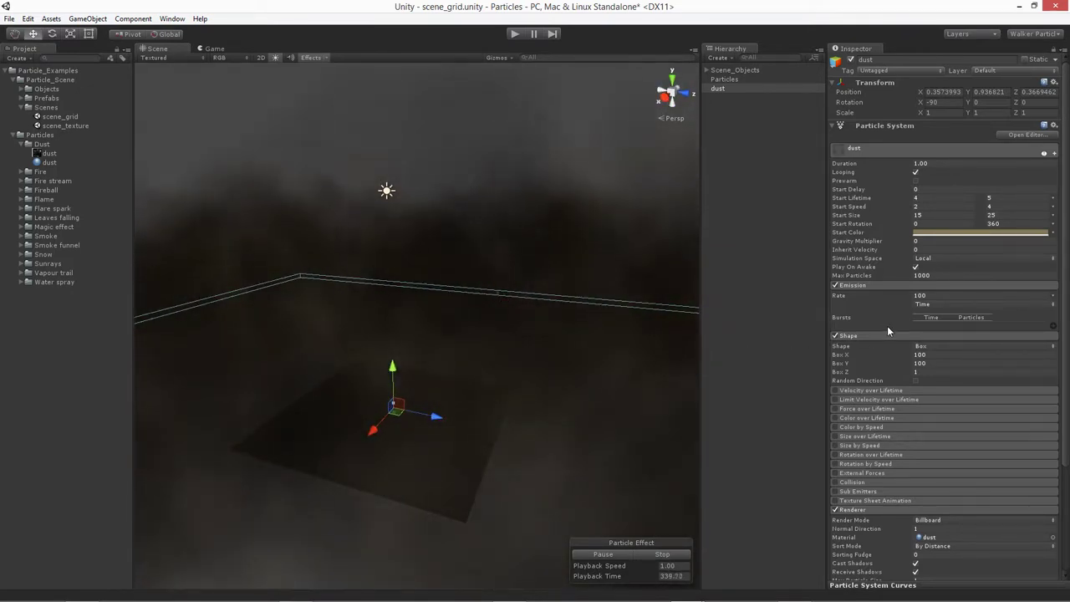
# Step: Enable Color over Lifetime and add alpha keys at 30.9% and 54.4% of its gradient
pyautogui.click(856, 416)
pyautogui.click(835, 417)
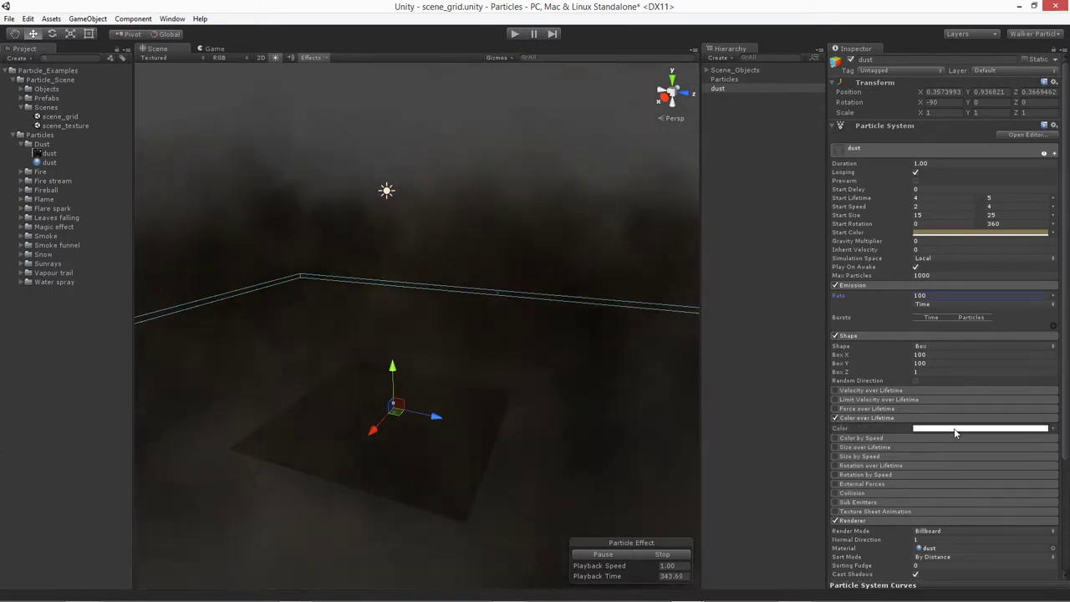
pyautogui.click(956, 429)
pyautogui.click(667, 232)
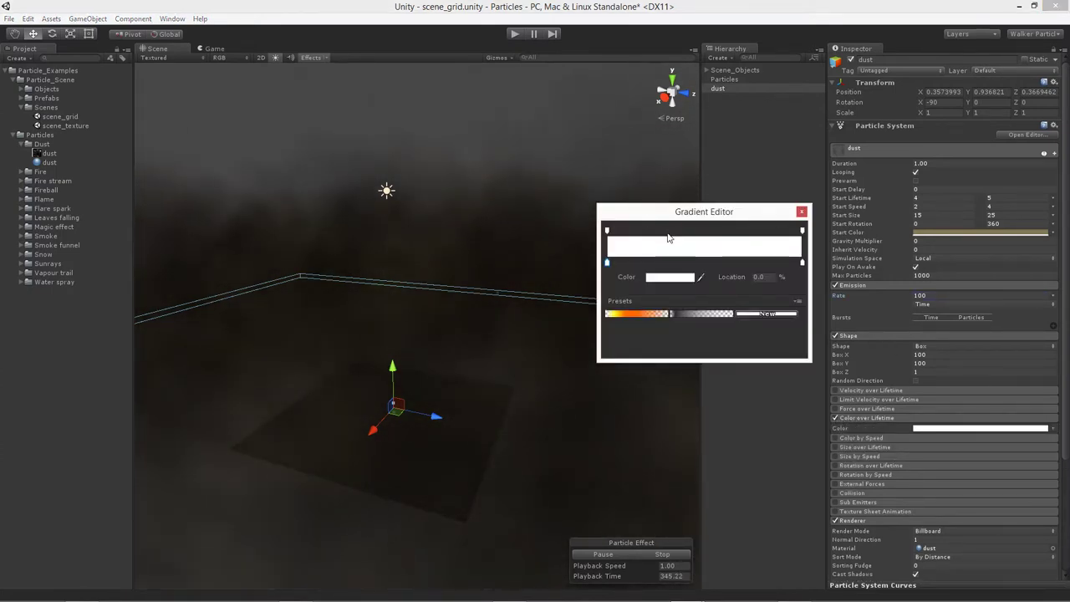
pyautogui.click(713, 232)
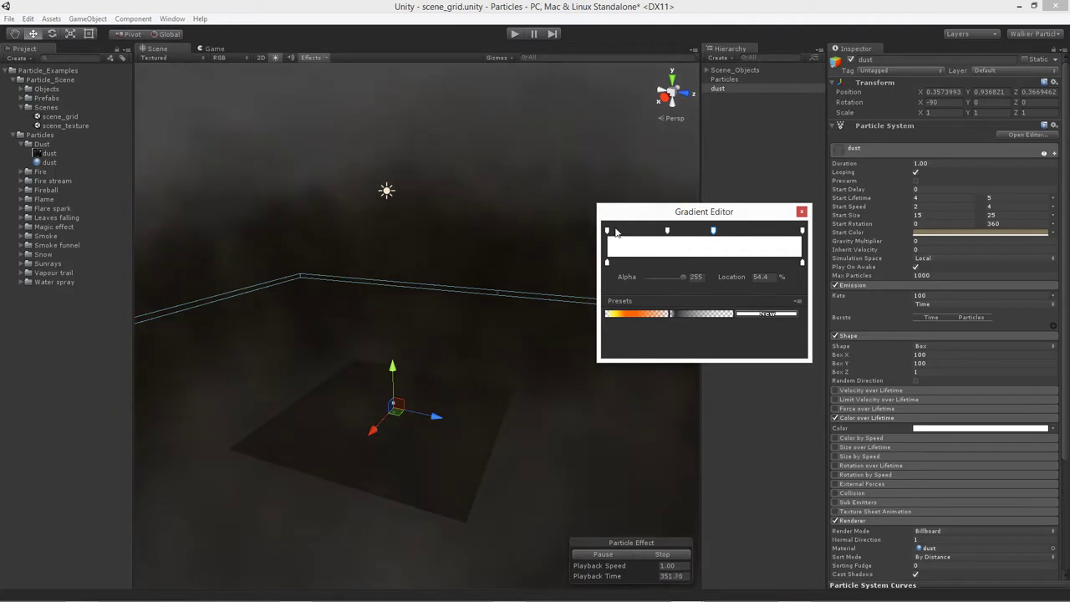
# Step: Set the gradient's start and end alpha keys to 0 so particles fade in and out
pyautogui.click(607, 230)
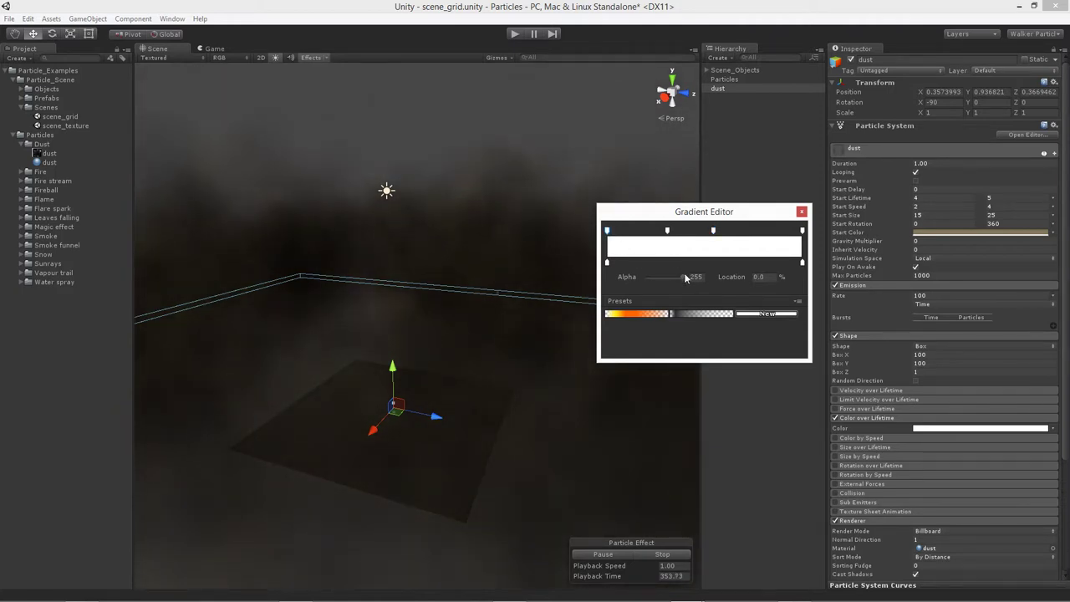
pyautogui.moveTo(684, 278); pyautogui.dragTo(645, 277)
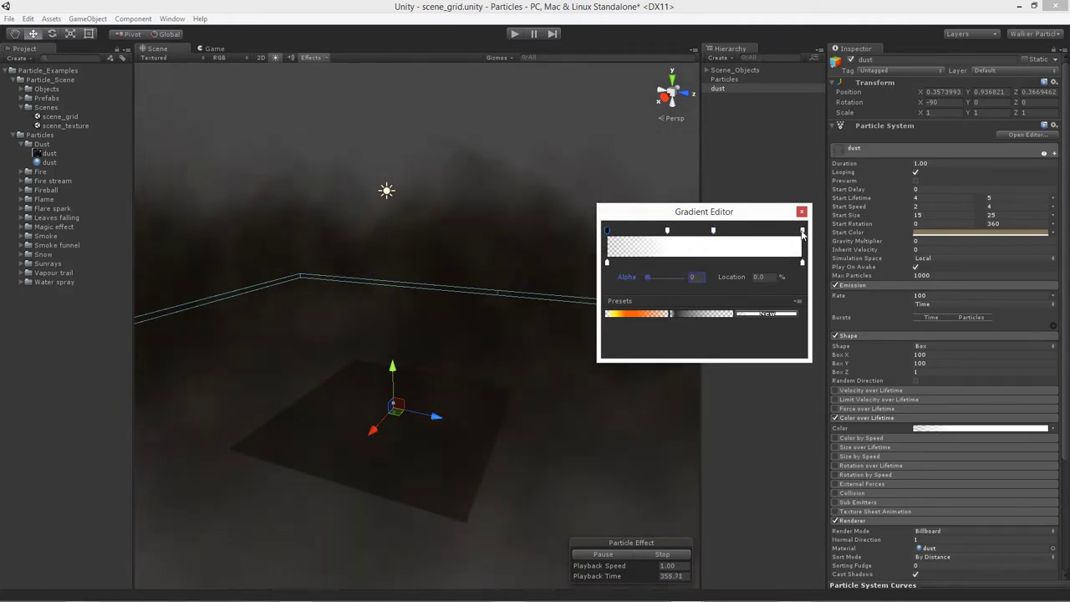
pyautogui.click(802, 231)
pyautogui.moveTo(684, 277); pyautogui.dragTo(648, 276)
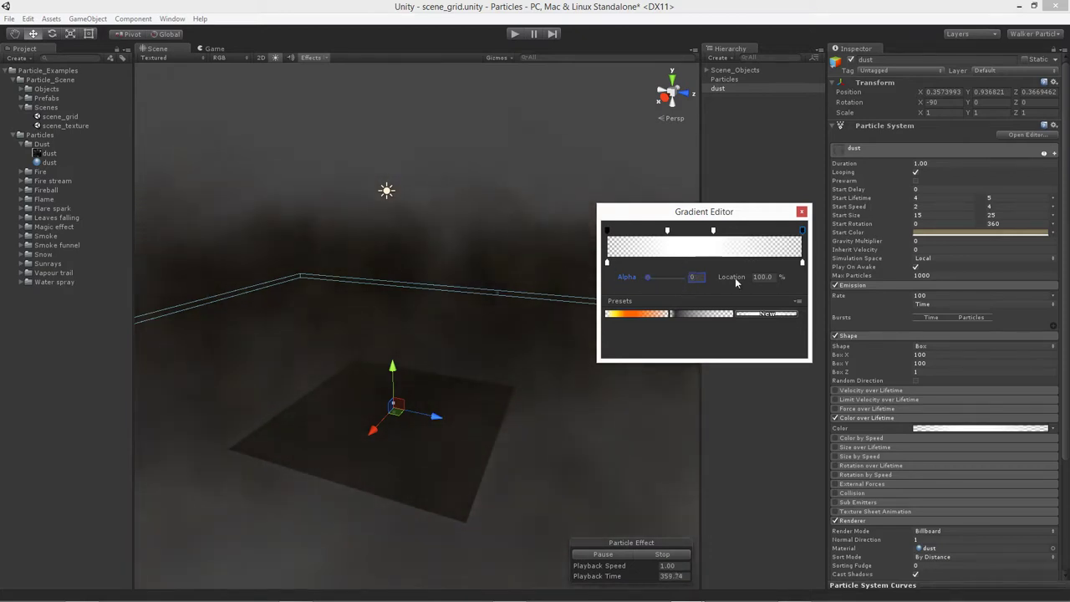
pyautogui.keyDown('alt'); pyautogui.click(314, 371); pyautogui.keyUp('alt')
pyautogui.keyDown('alt'); pyautogui.moveTo(337, 354); pyautogui.dragTo(270, 341); pyautogui.keyUp('alt')
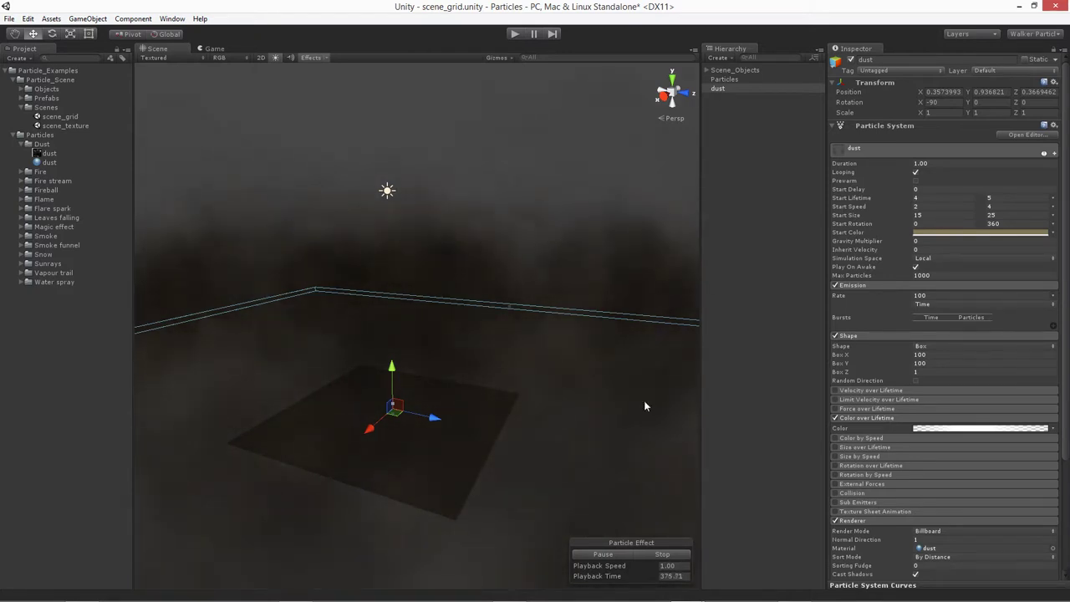
# Step: Tick Size over Lifetime and set its Size mode to Random Between Two Curves
pyautogui.keyDown('alt'); pyautogui.moveTo(425, 456); pyautogui.dragTo(423, 418); pyautogui.keyUp('alt')
pyautogui.scroll(-5, 420, 415)
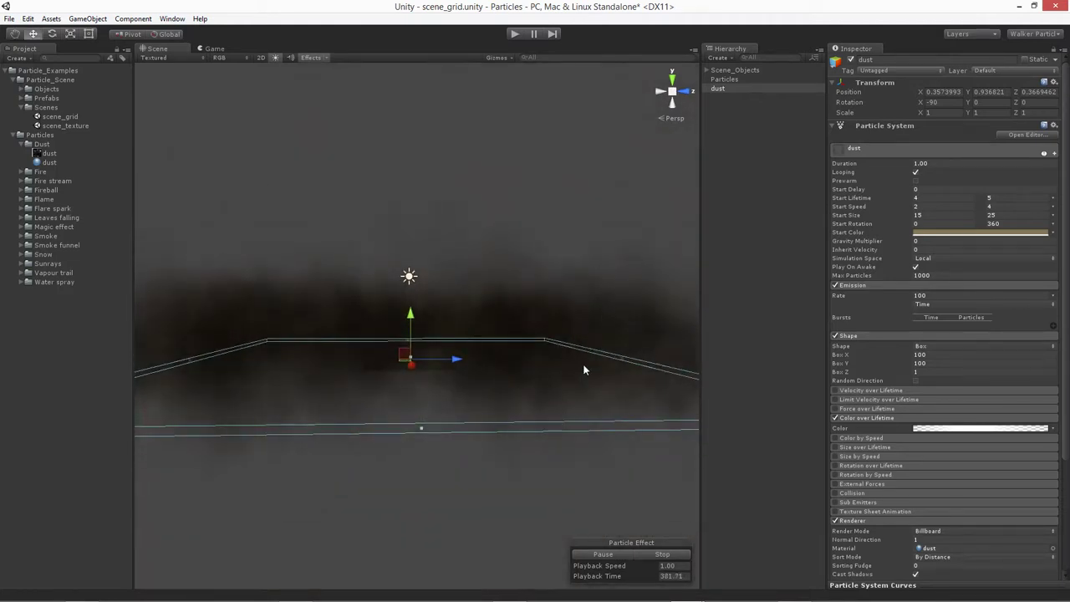
pyautogui.keyDown('alt'); pyautogui.moveTo(583, 369); pyautogui.dragTo(475, 388); pyautogui.keyUp('alt')
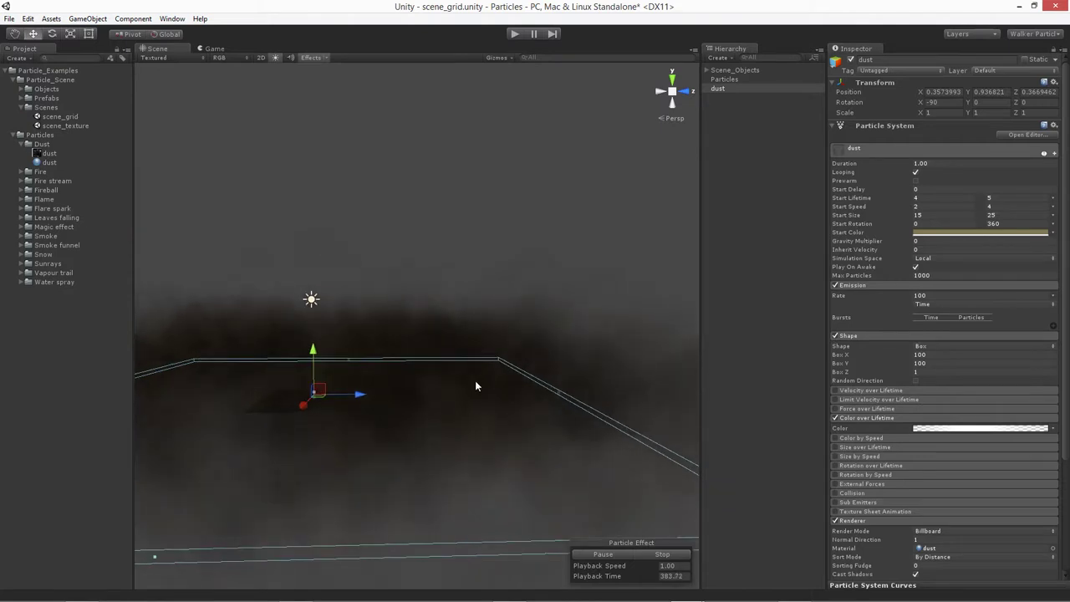
pyautogui.click(861, 448)
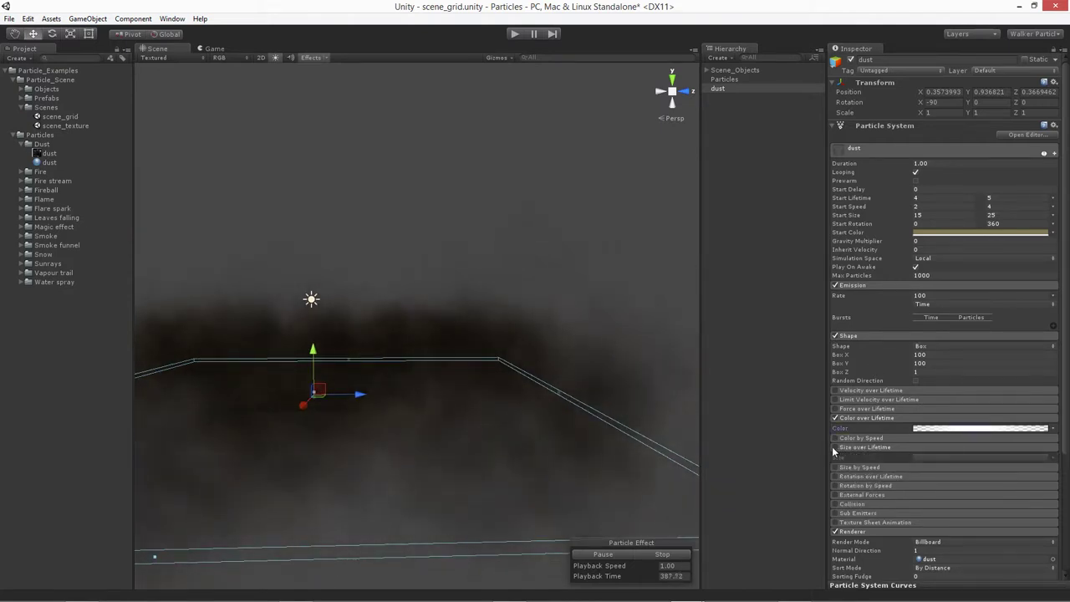
pyautogui.click(834, 447)
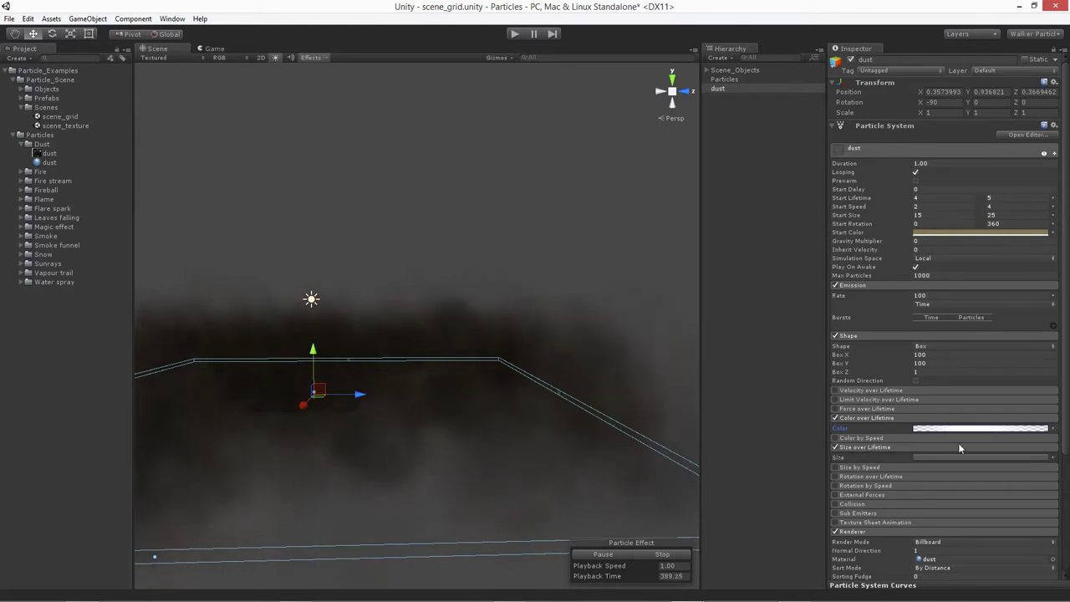
pyautogui.click(1052, 458)
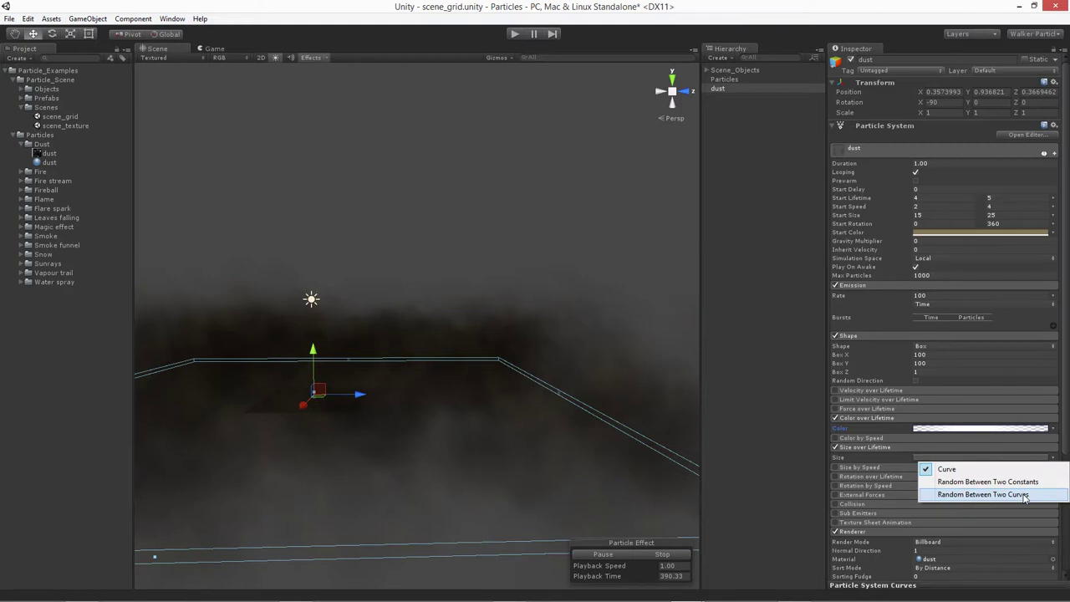
pyautogui.click(990, 497)
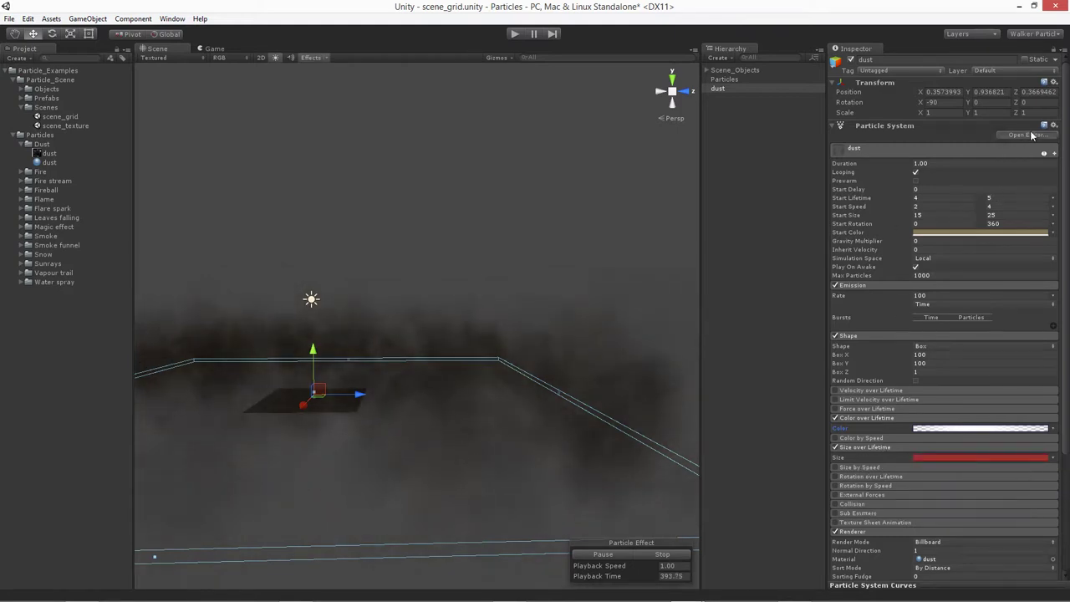
# Step: In the Particle Effect editor, add a key to the upper Size curve and drag it down to about 0.7
pyautogui.click(1023, 135)
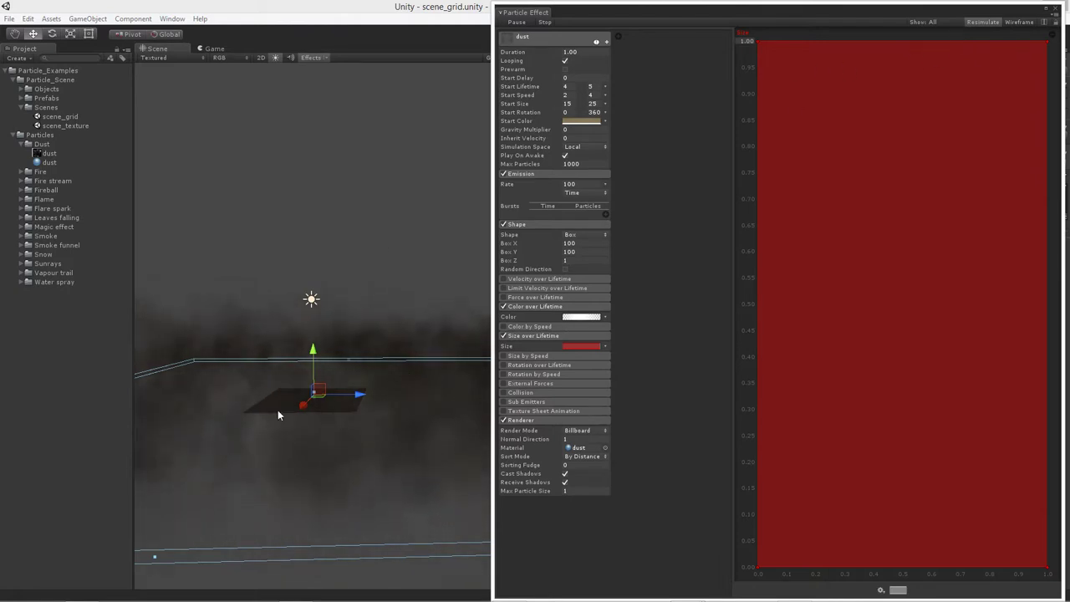
pyautogui.rightClick(968, 40)
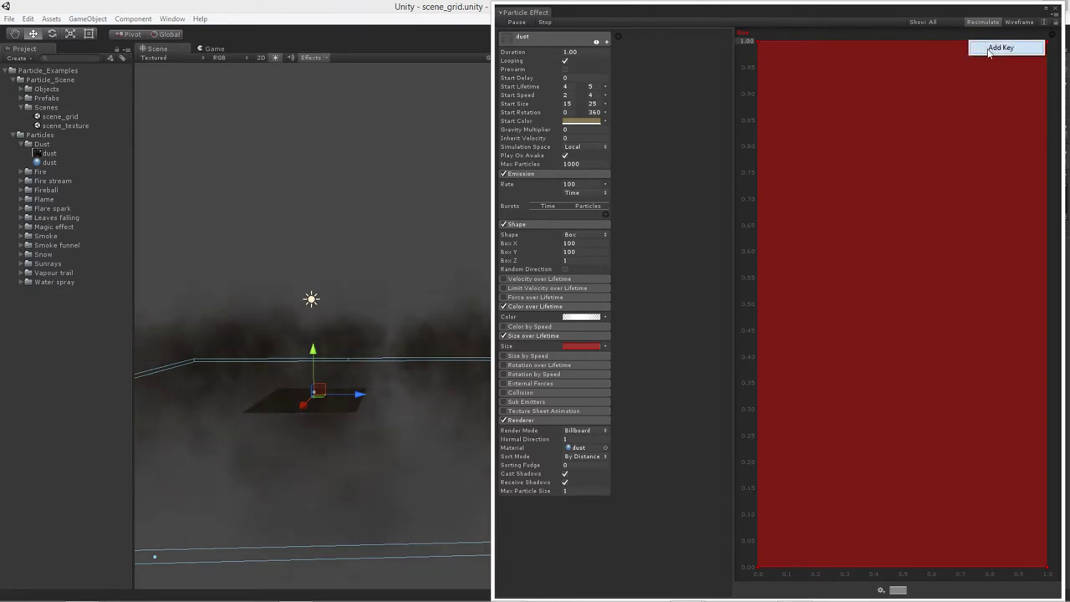
pyautogui.click(989, 52)
pyautogui.moveTo(979, 41); pyautogui.dragTo(954, 115)
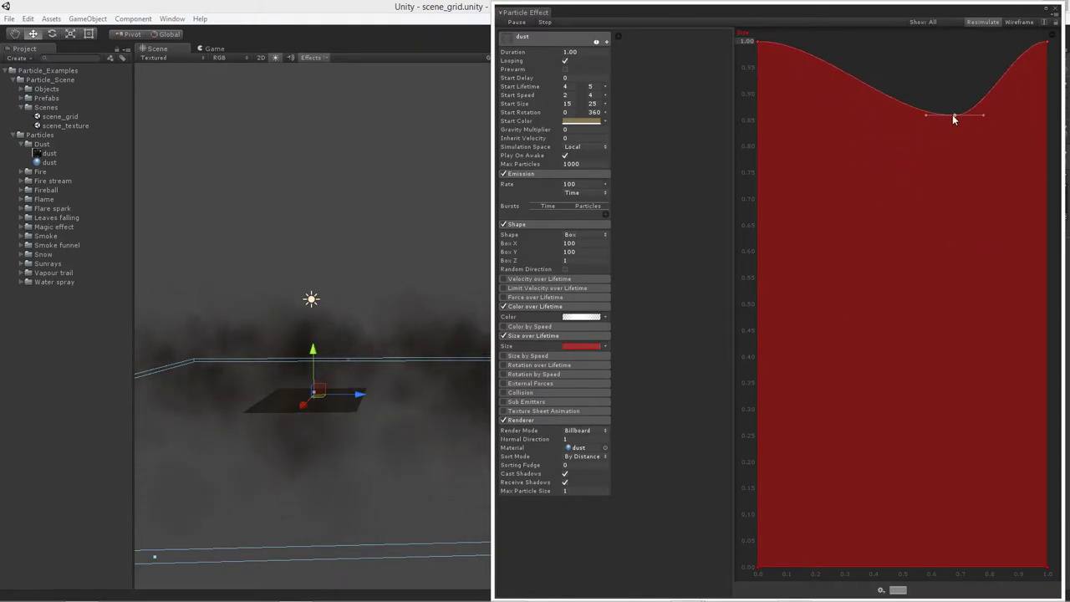
pyautogui.moveTo(954, 113); pyautogui.dragTo(962, 196)
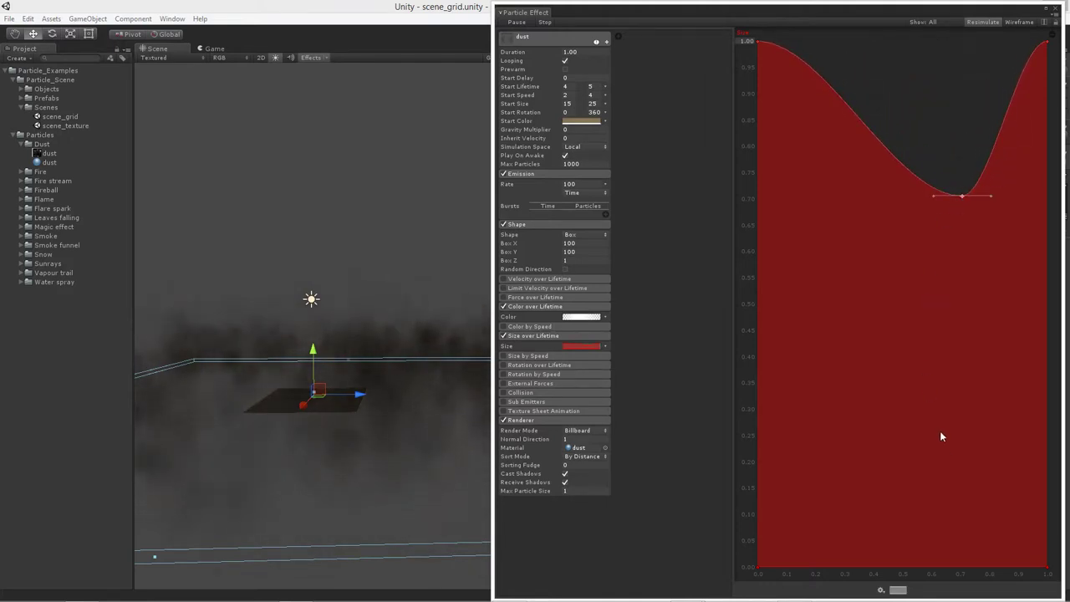
pyautogui.rightClick(892, 571)
pyautogui.click(898, 575)
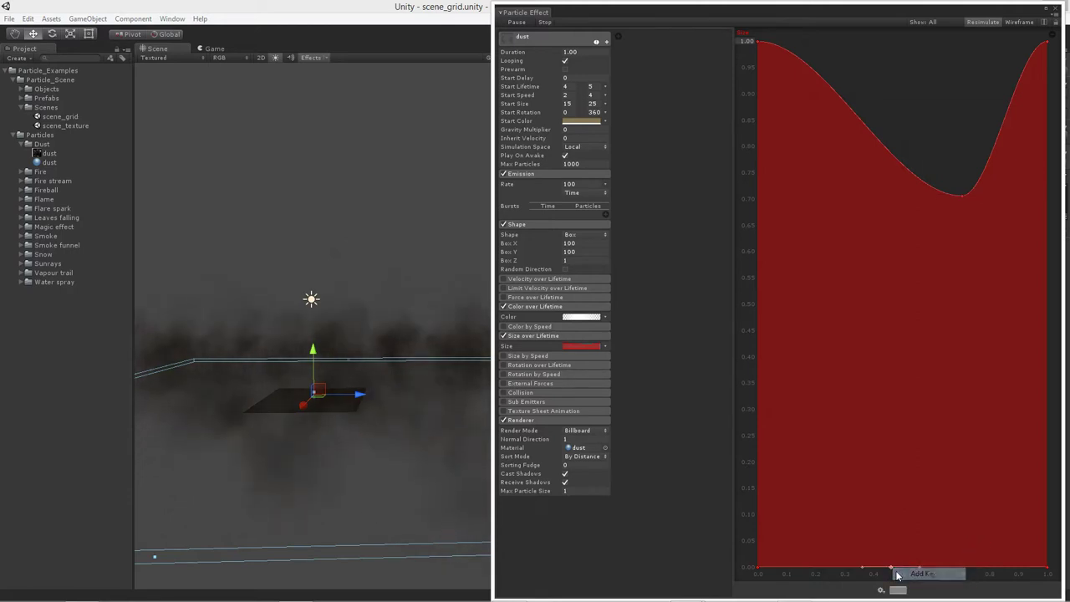
pyautogui.moveTo(892, 568); pyautogui.dragTo(876, 457)
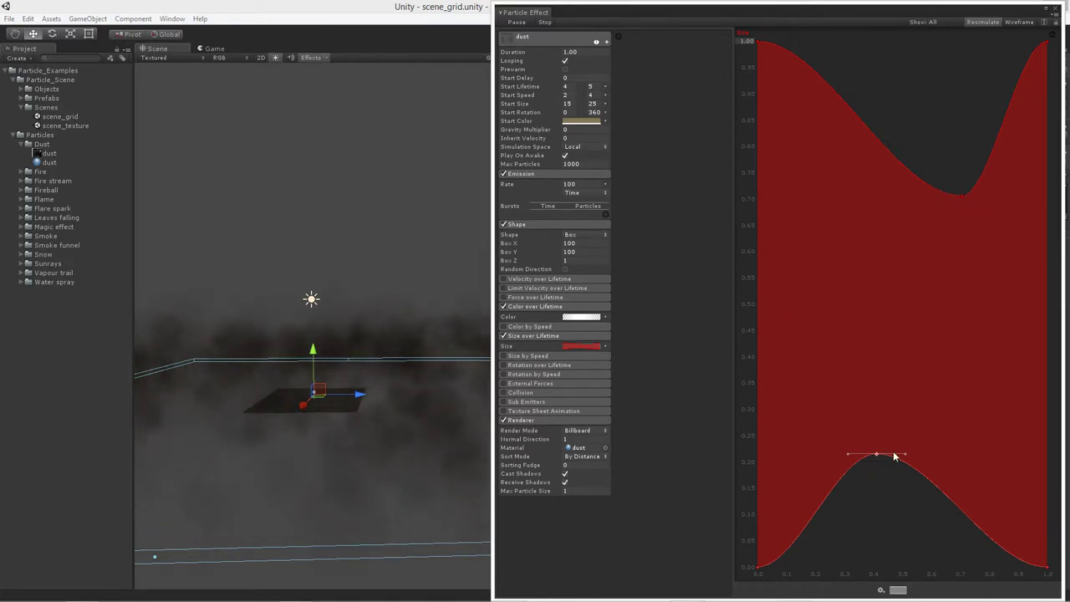
pyautogui.moveTo(349, 433); pyautogui.dragTo(318, 440, button='middle')
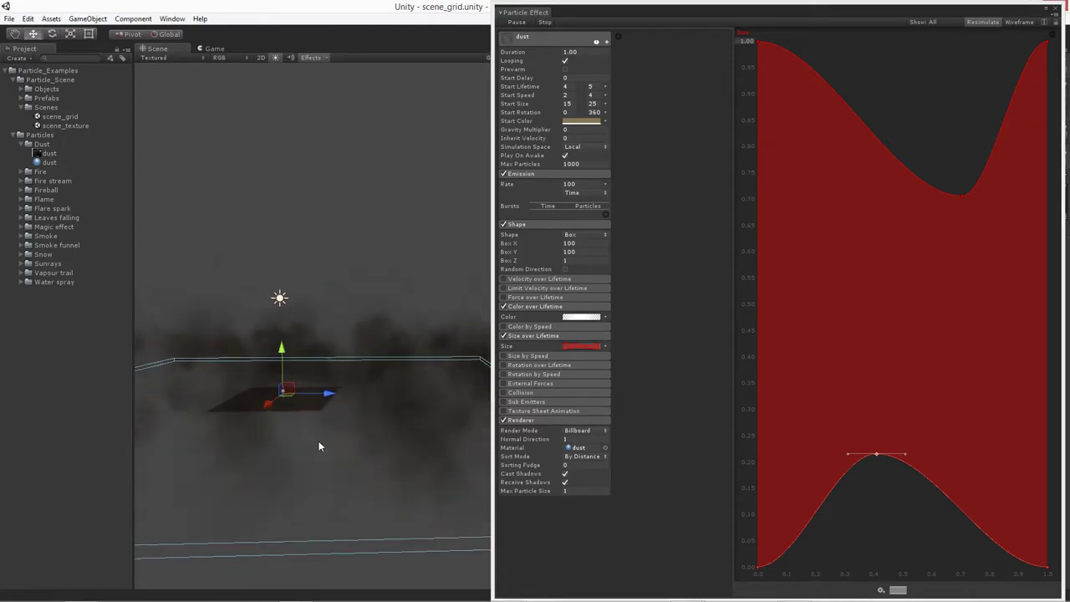
pyautogui.moveTo(318, 446)
pyautogui.keyDown('alt'); pyautogui.mouseDown()
pyautogui.moveTo(306, 443)
pyautogui.moveTo(382, 429)
pyautogui.moveTo(318, 426)
pyautogui.moveTo(304, 438)
pyautogui.mouseUp(); pyautogui.keyUp('alt')
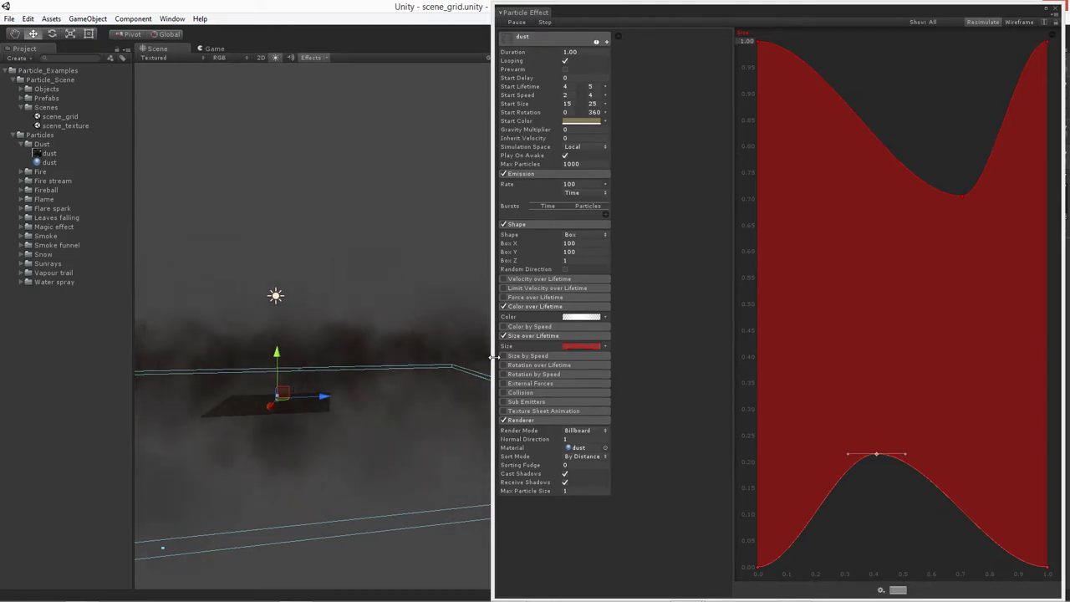
# Step: Enable Rotation over Lifetime with Angular Velocity set to Random Between Two Constants
pyautogui.click(541, 374)
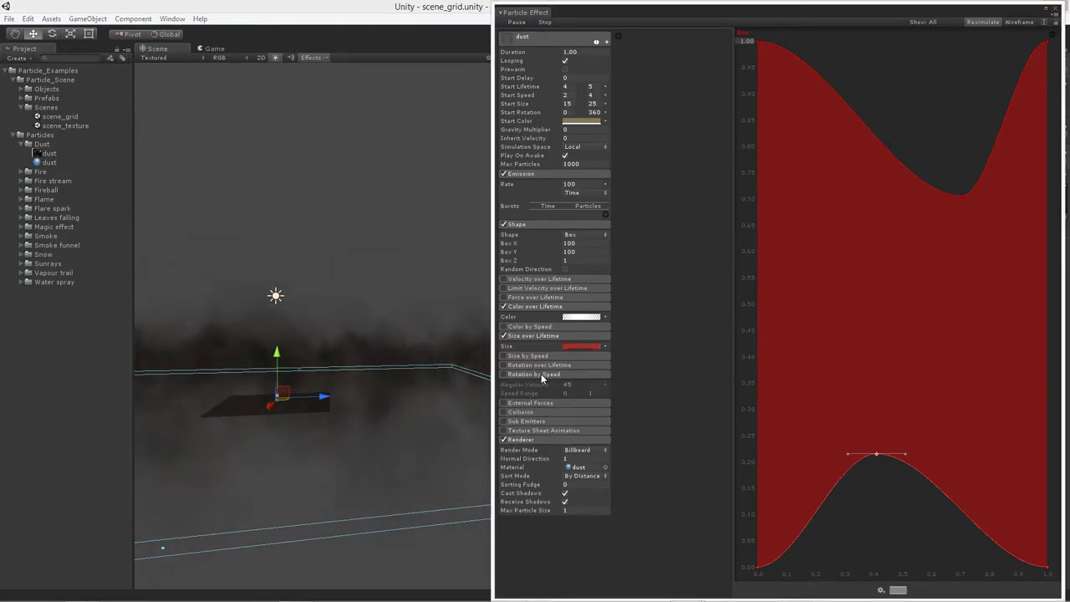
pyautogui.click(525, 365)
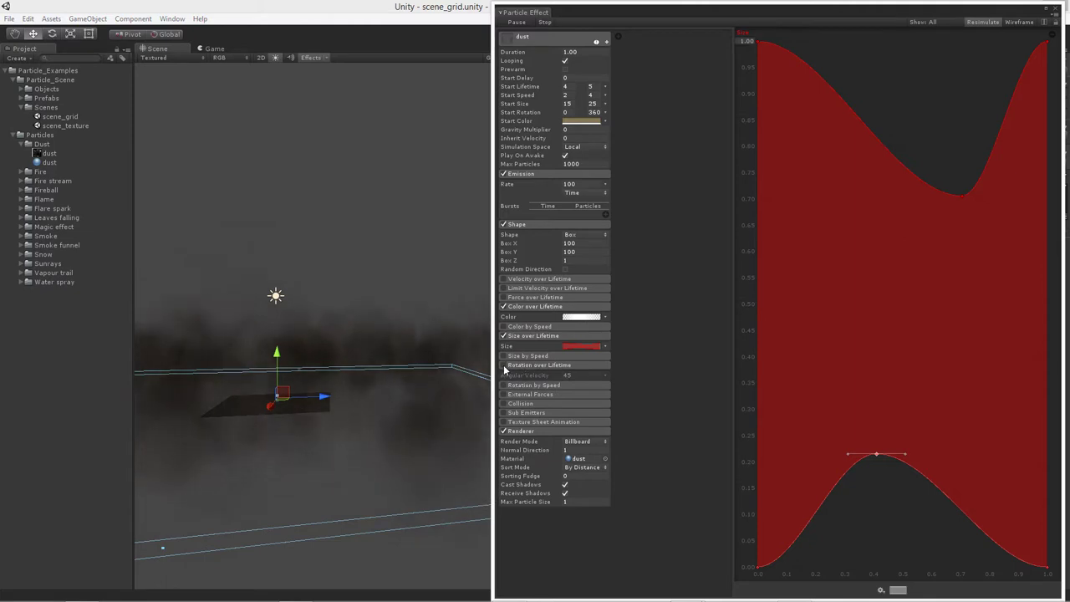
pyautogui.click(503, 366)
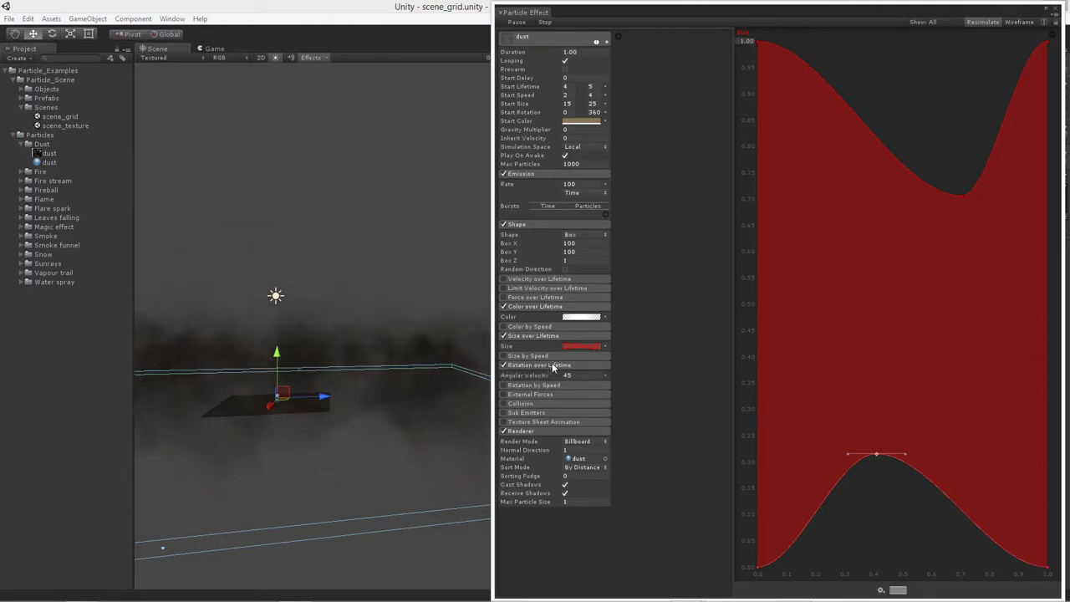
pyautogui.click(609, 378)
pyautogui.click(663, 410)
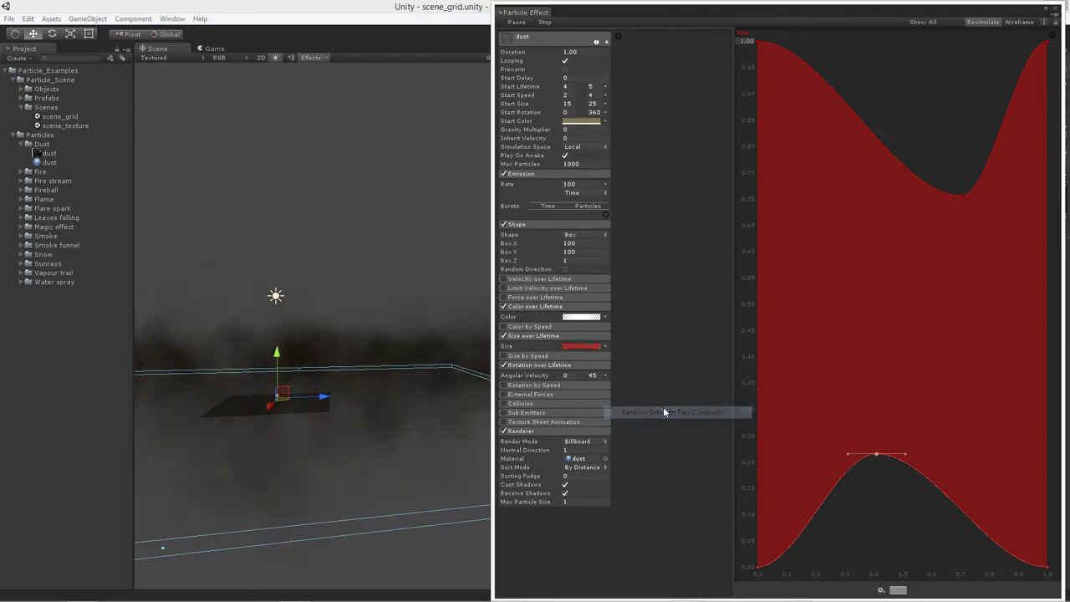
# Step: Enter 80 and -80 as the angular velocity limits and orbit to check the spin
pyautogui.click(572, 375)
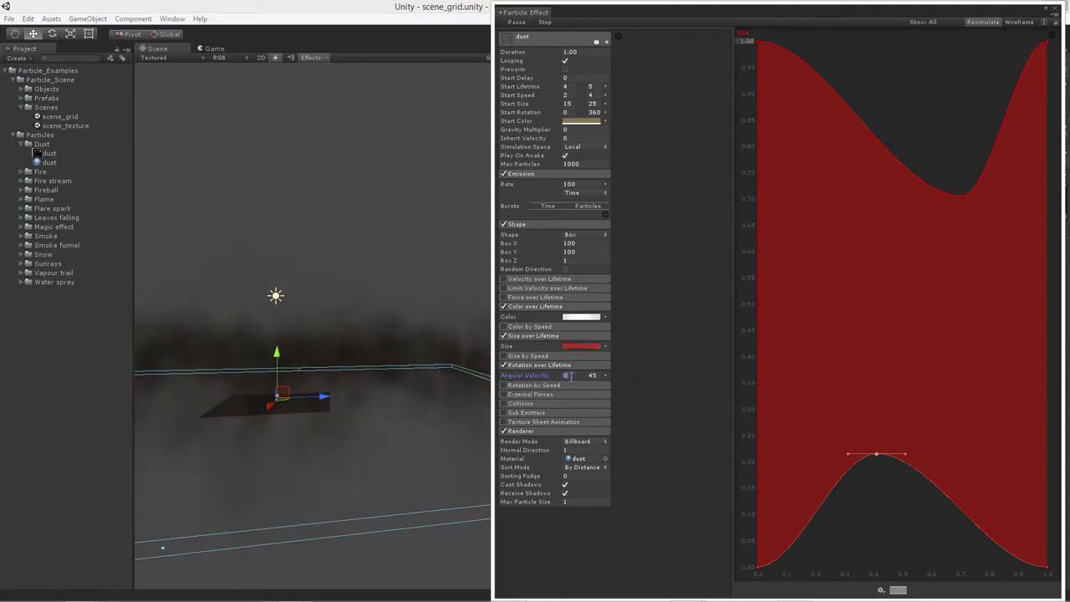
pyautogui.press('Tab')
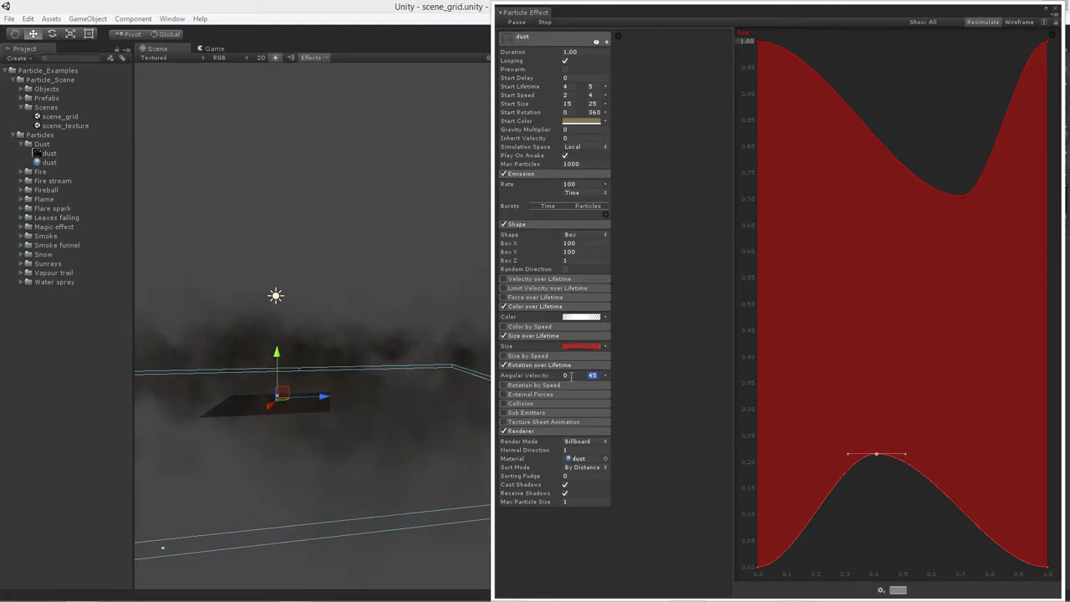
pyautogui.click(572, 375)
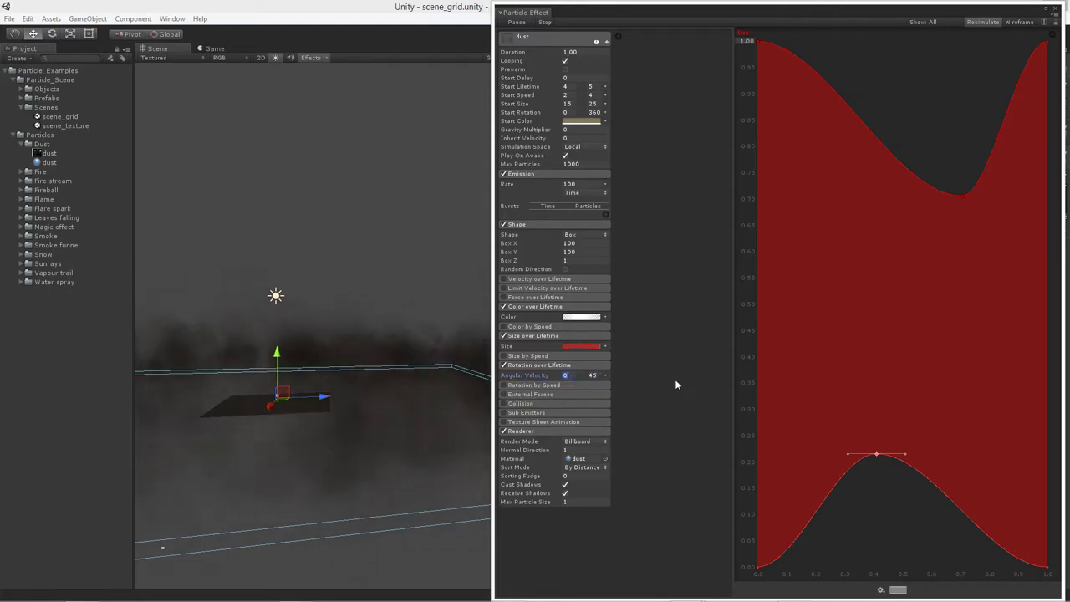
pyautogui.write('80')
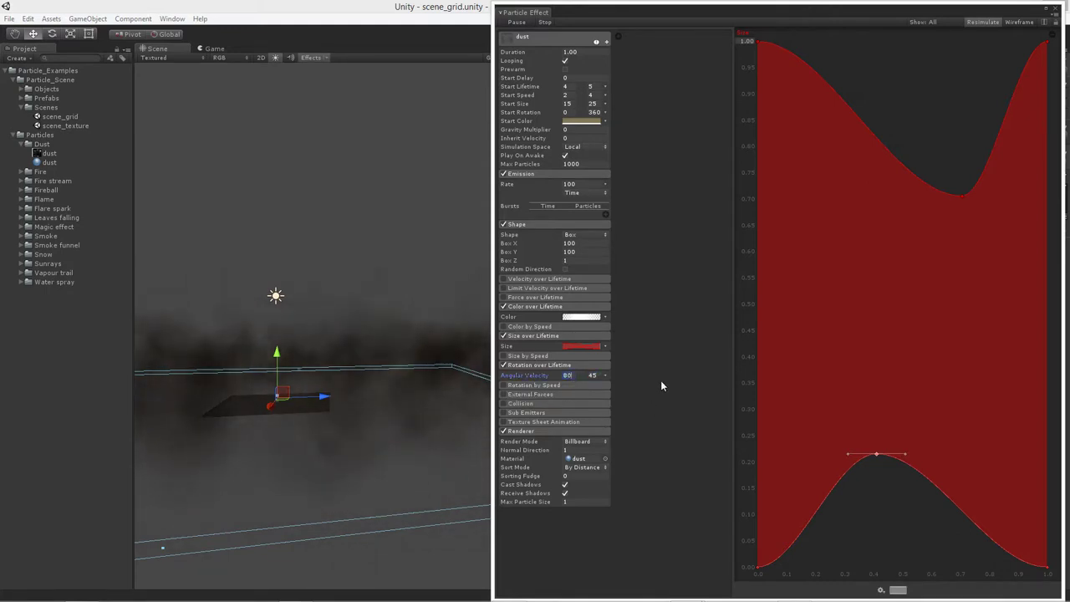
pyautogui.press('Tab')
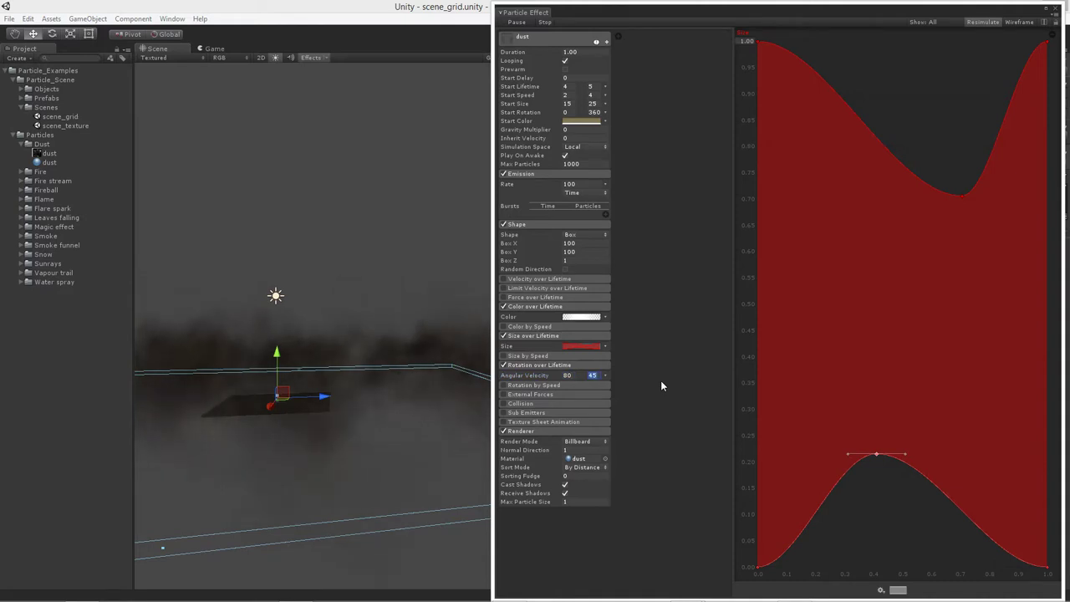
pyautogui.write('-80')
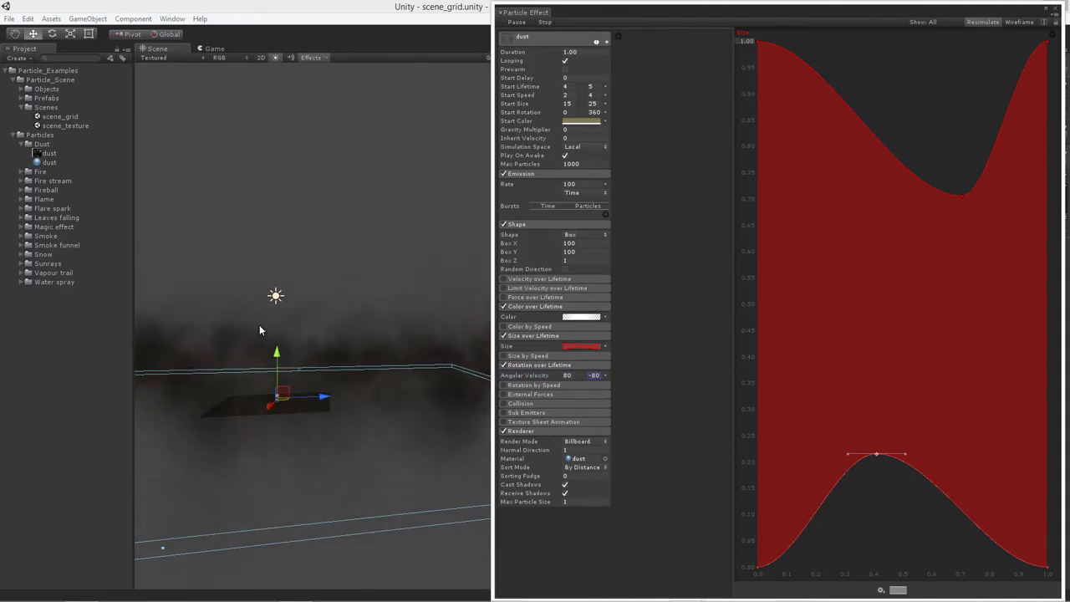
pyautogui.keyDown('alt'); pyautogui.moveTo(215, 406); pyautogui.dragTo(294, 409); pyautogui.keyUp('alt')
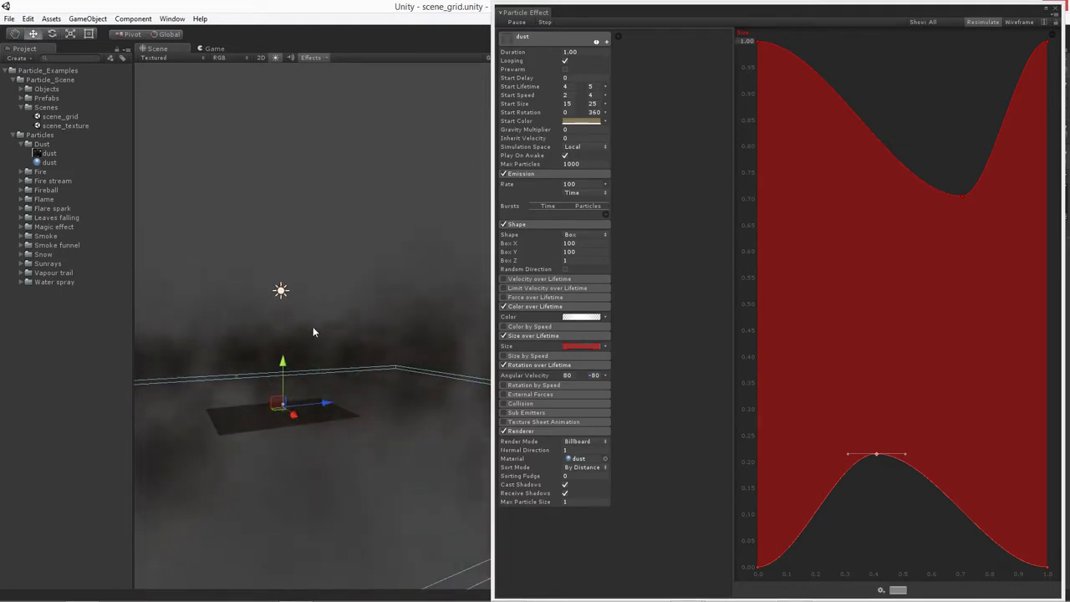
pyautogui.keyDown('alt'); pyautogui.moveTo(375, 399); pyautogui.dragTo(283, 457); pyautogui.keyUp('alt')
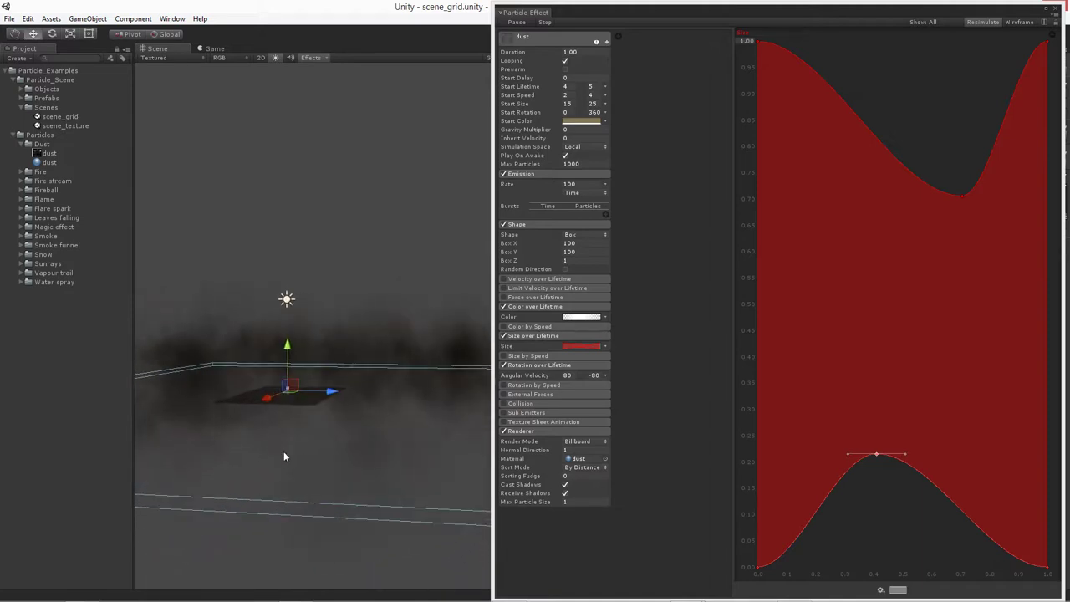
pyautogui.moveTo(286, 404); pyautogui.dragTo(317, 416, button='middle')
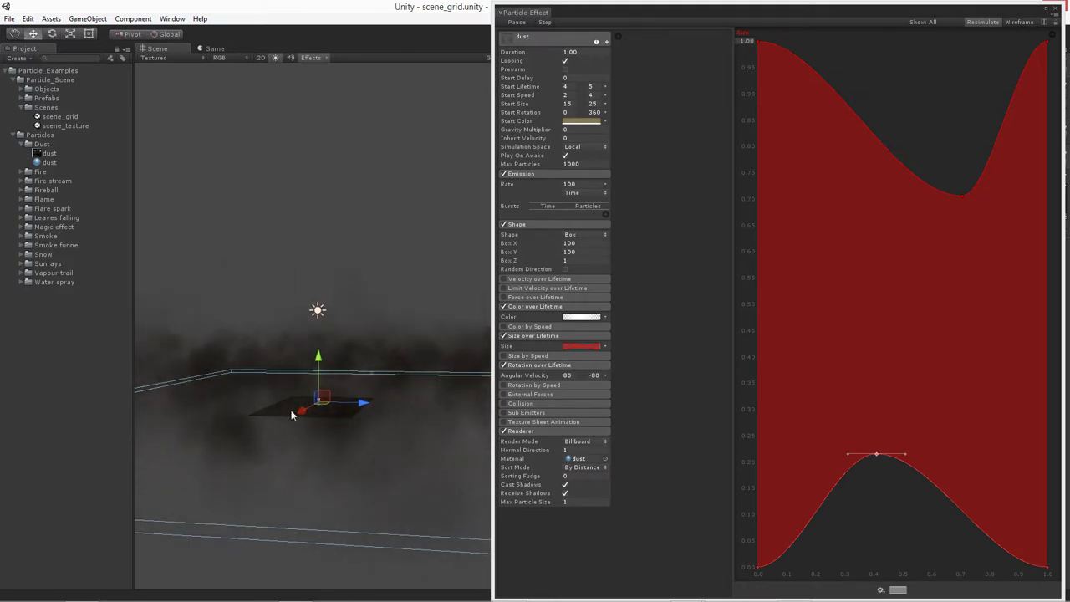
# Step: Close the floating Particle Effect window and orbit above the spinning dust cloud
pyautogui.click(1056, 12)
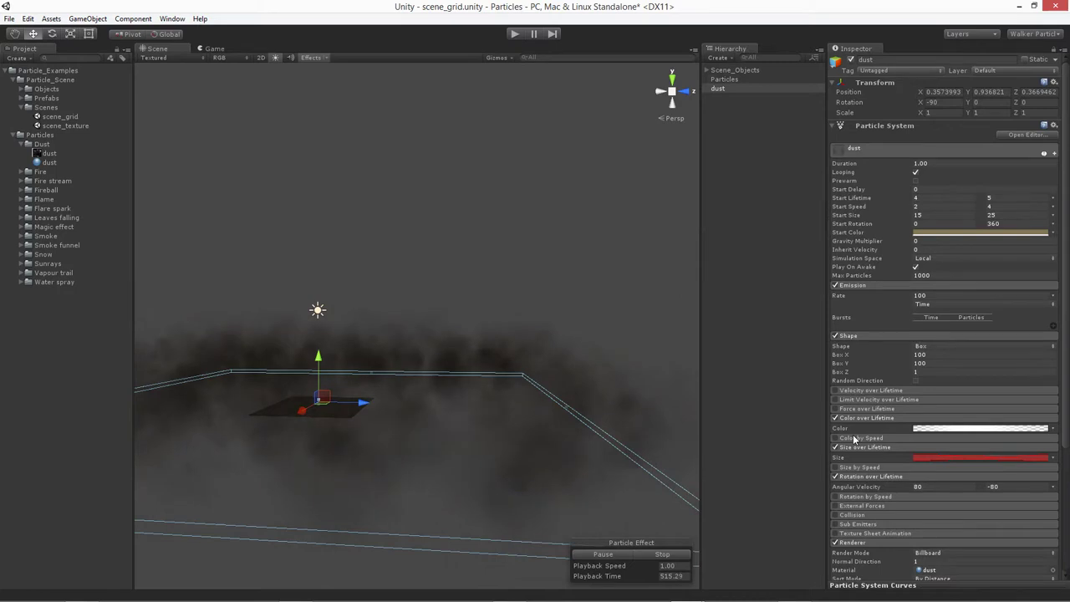
pyautogui.keyDown('alt'); pyautogui.moveTo(388, 318); pyautogui.dragTo(348, 365); pyautogui.keyUp('alt')
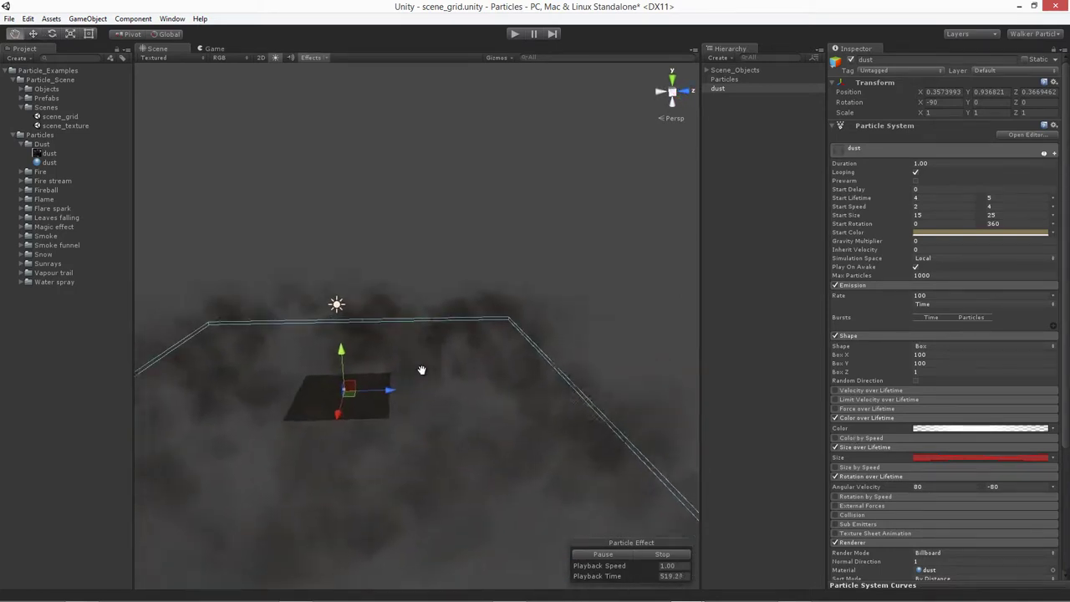
pyautogui.keyDown('alt'); pyautogui.moveTo(422, 370); pyautogui.dragTo(519, 400); pyautogui.keyUp('alt')
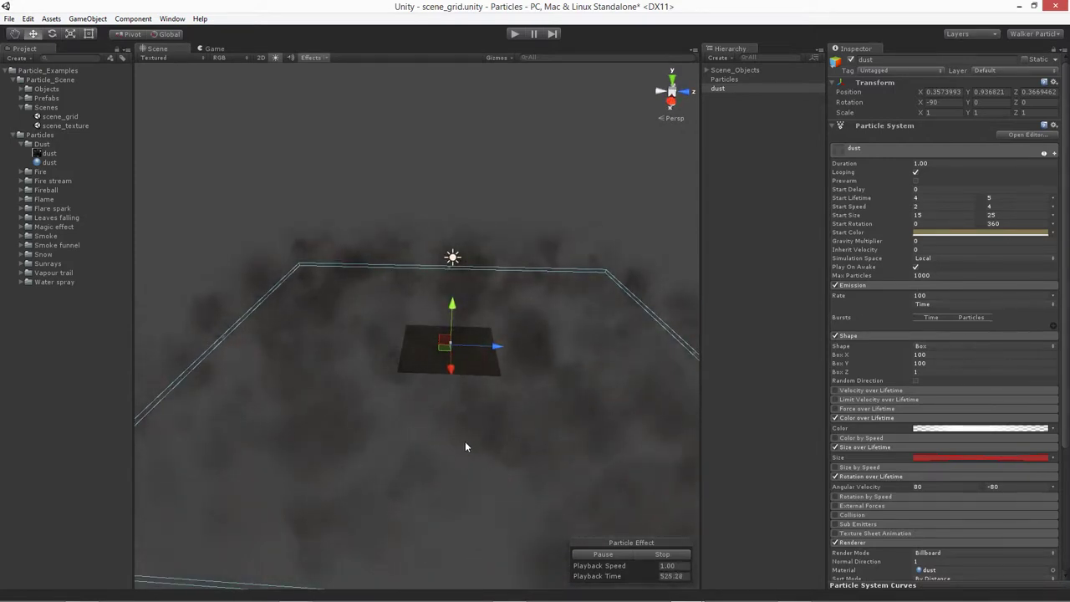
pyautogui.keyDown('alt'); pyautogui.moveTo(502, 401); pyautogui.dragTo(509, 376); pyautogui.keyUp('alt')
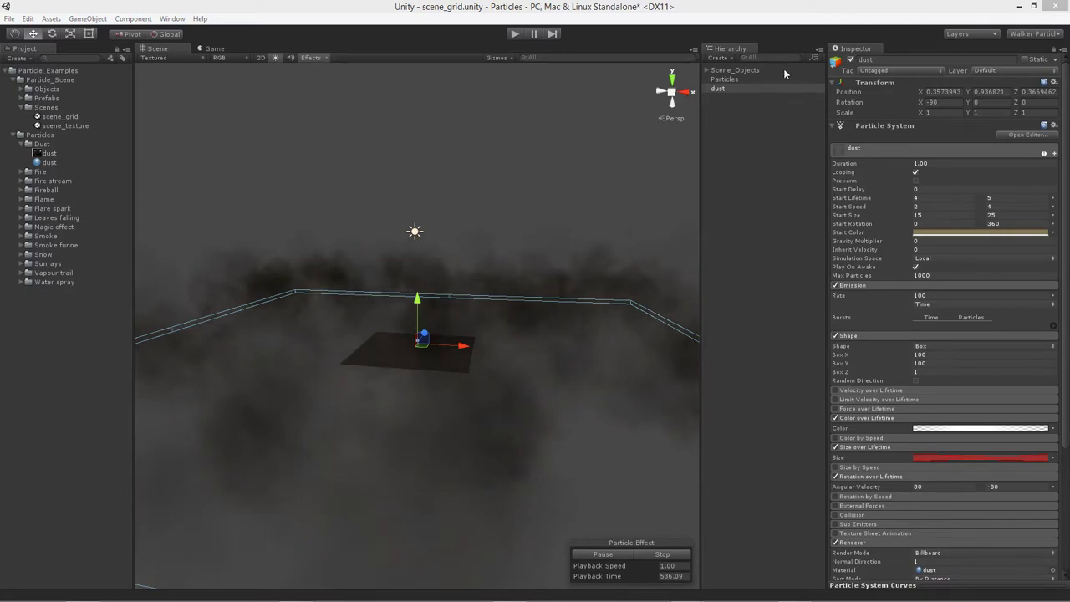
# Step: Select dust and enable Velocity over Lifetime using Random Between Two Constants
pyautogui.click(719, 90)
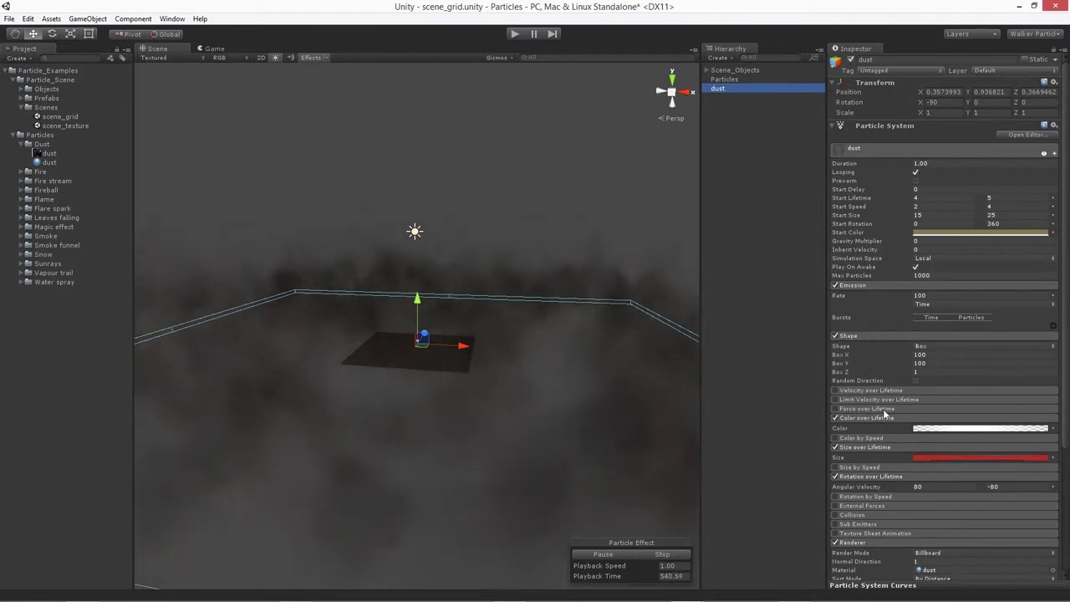
pyautogui.click(873, 409)
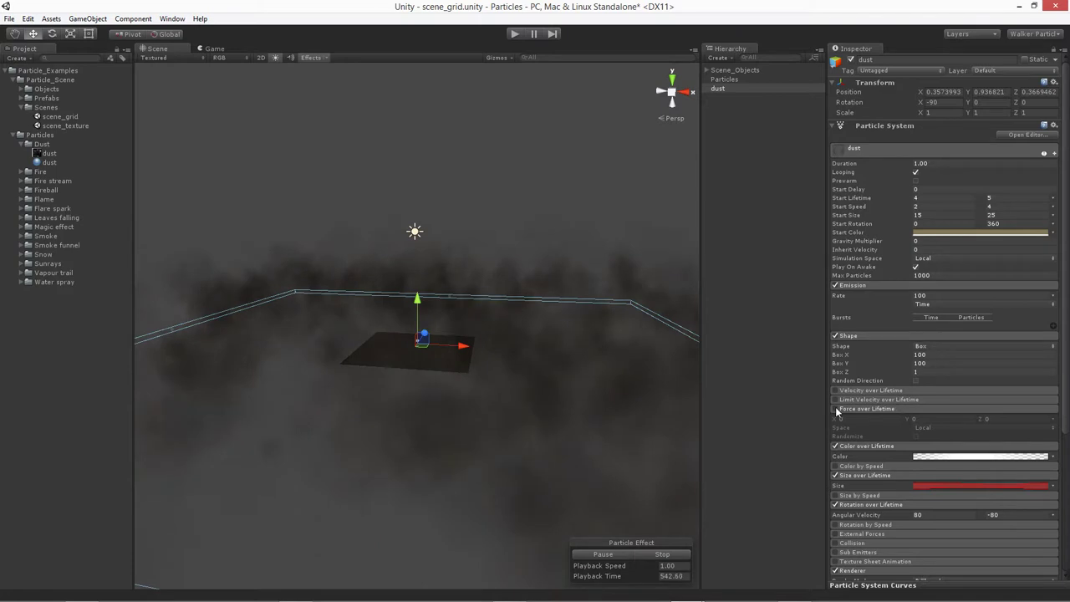
pyautogui.click(865, 410)
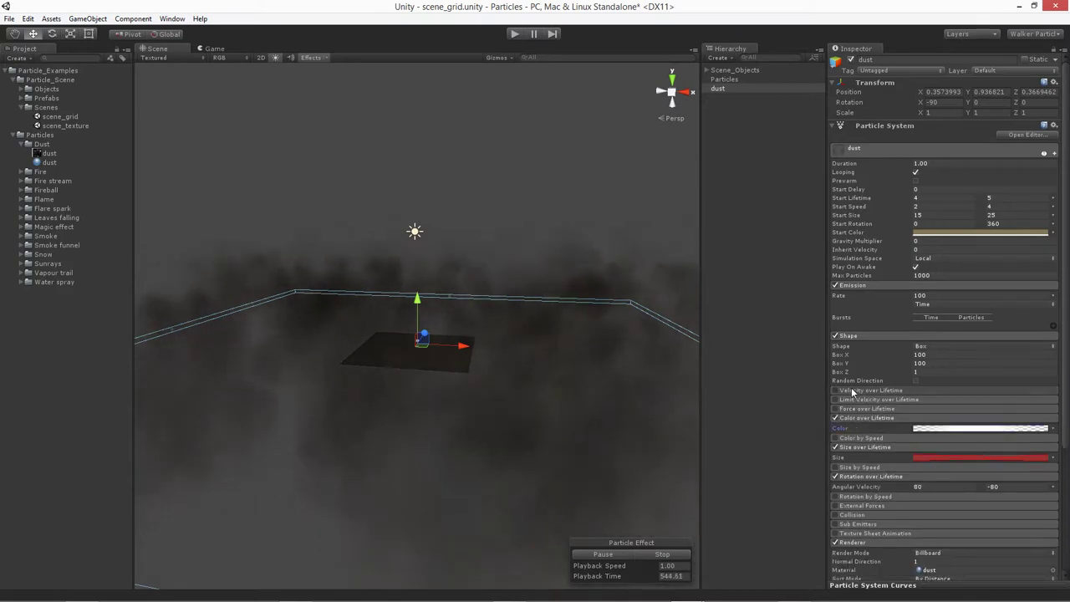
pyautogui.click(853, 391)
pyautogui.click(835, 390)
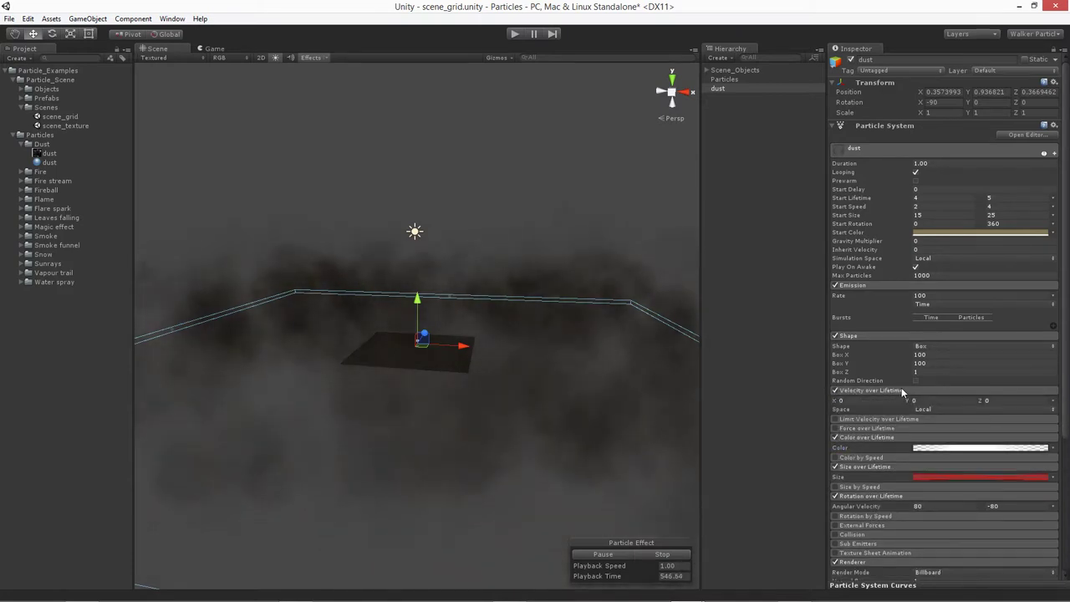
pyautogui.click(1052, 401)
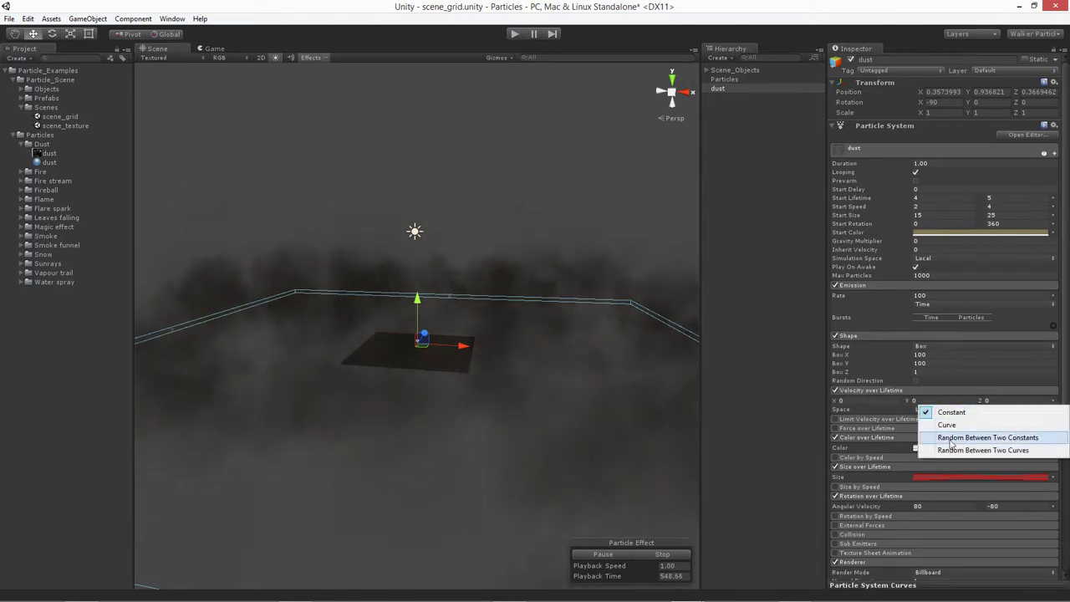
pyautogui.click(1013, 438)
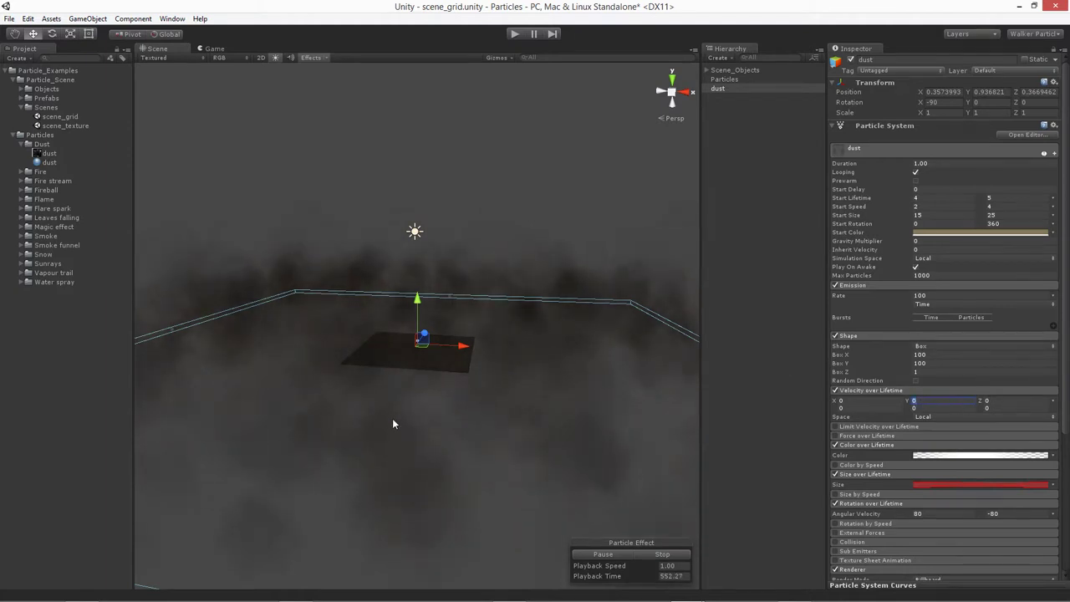
pyautogui.keyDown('alt'); pyautogui.moveTo(392, 424); pyautogui.dragTo(397, 385); pyautogui.keyUp('alt')
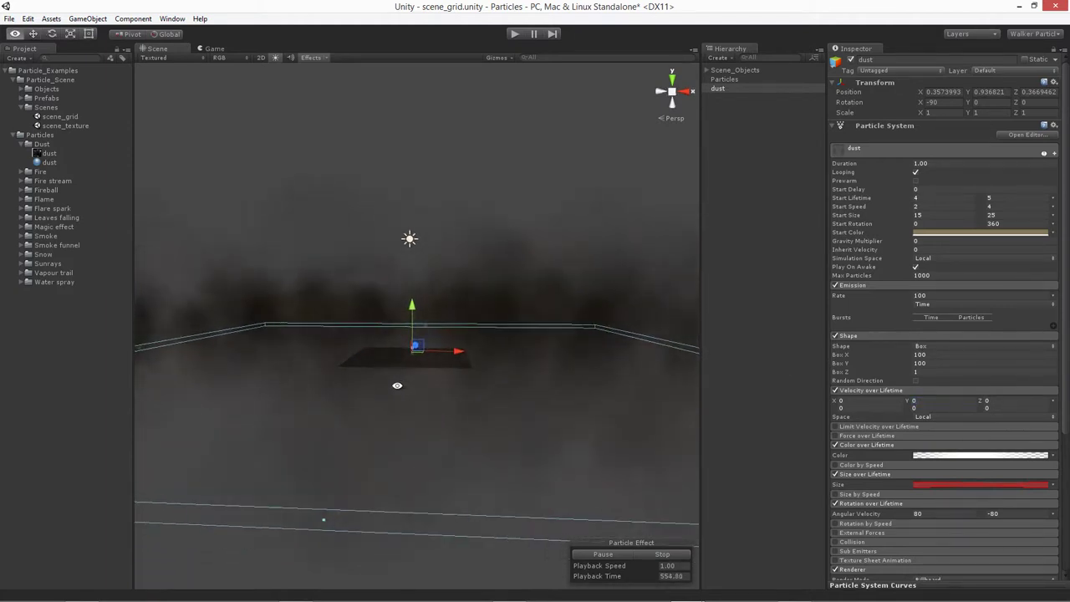
# Step: Set velocity Space to World and enter -1 to 1 for X and Y
pyautogui.click(928, 417)
pyautogui.click(943, 441)
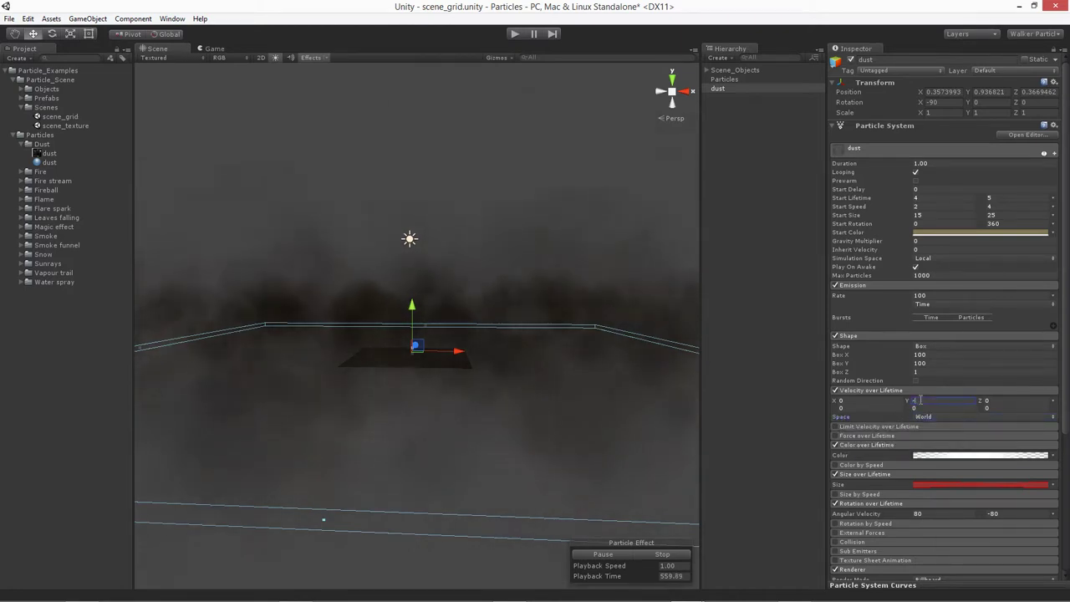
pyautogui.click(920, 401)
pyautogui.write('-1')
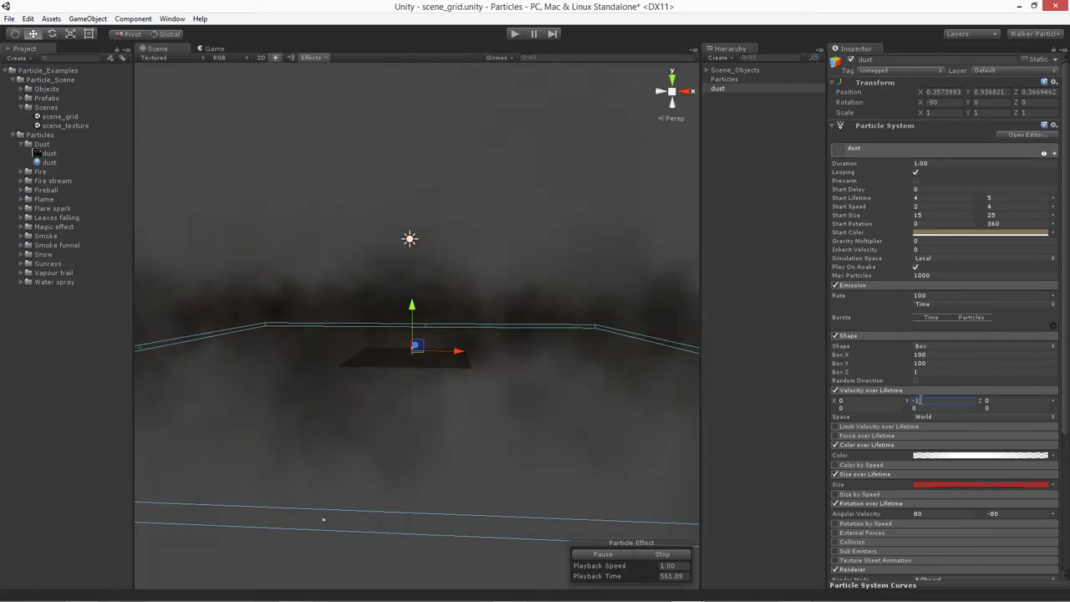
pyautogui.keyDown('alt'); pyautogui.moveTo(283, 335); pyautogui.dragTo(372, 429); pyautogui.keyUp('alt')
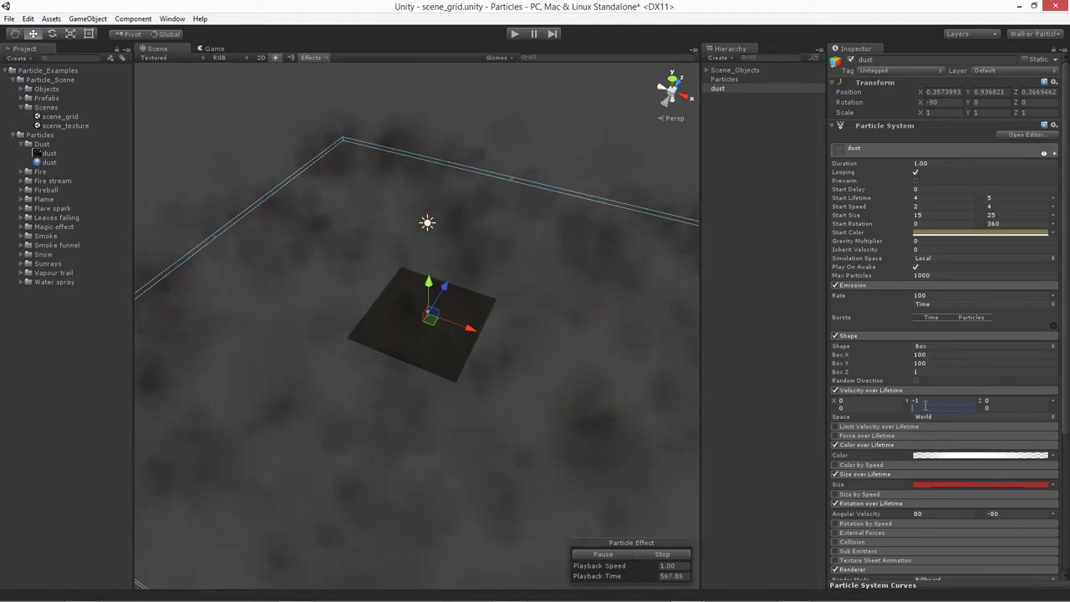
pyautogui.write('1')
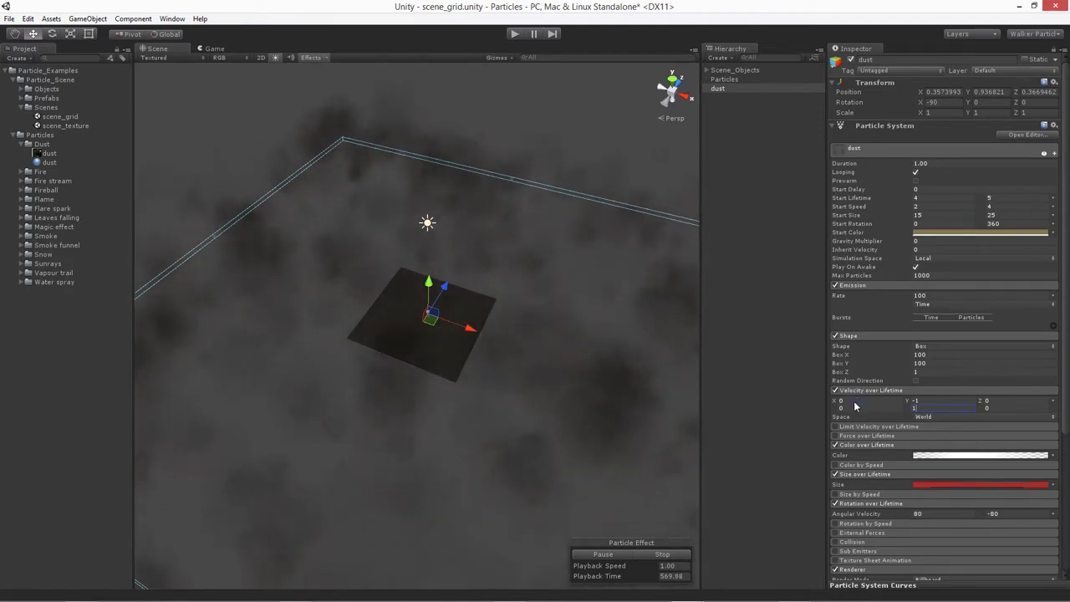
pyautogui.write('-1')
pyautogui.press('Tab')
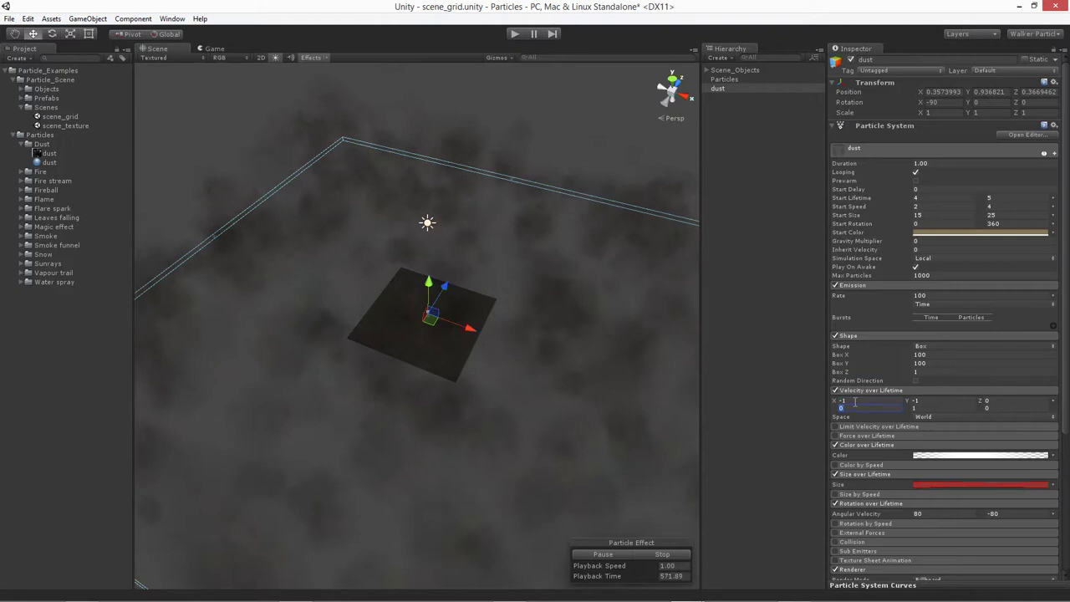
pyautogui.write('1')
pyautogui.keyDown('alt'); pyautogui.moveTo(325, 396); pyautogui.dragTo(266, 327); pyautogui.keyUp('alt')
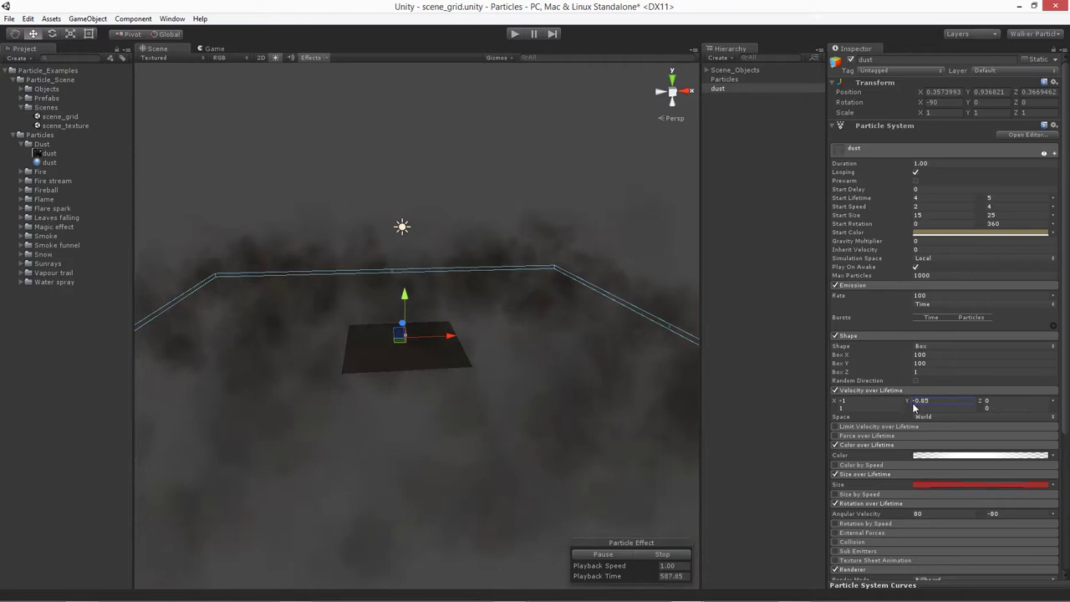
# Step: Set velocity Y to 0 and give X and Z values of -1 and -4
pyautogui.moveTo(914, 407); pyautogui.dragTo(864, 418)
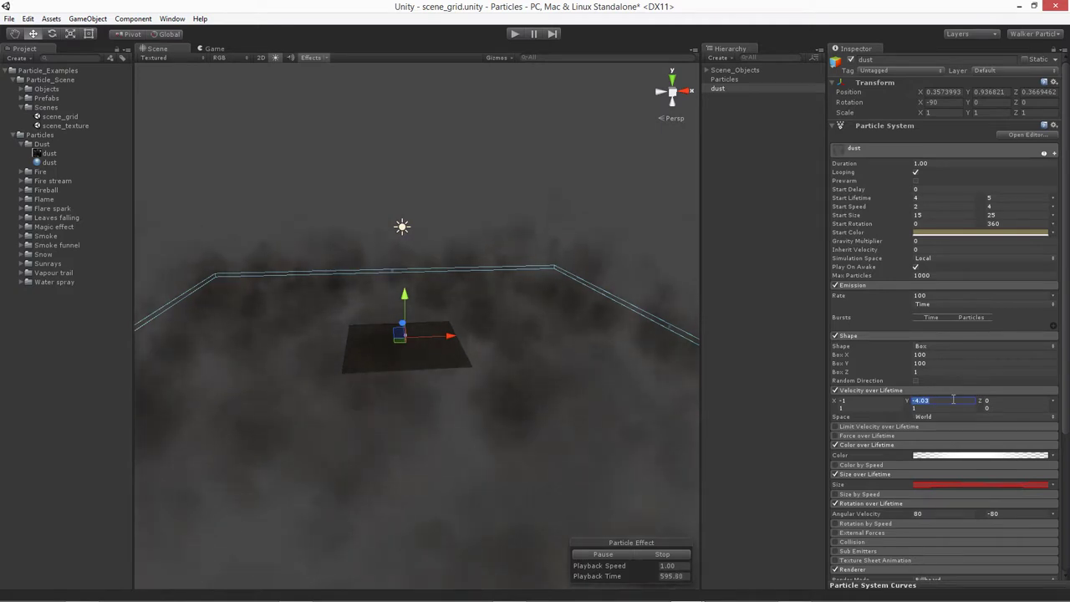
pyautogui.write('0')
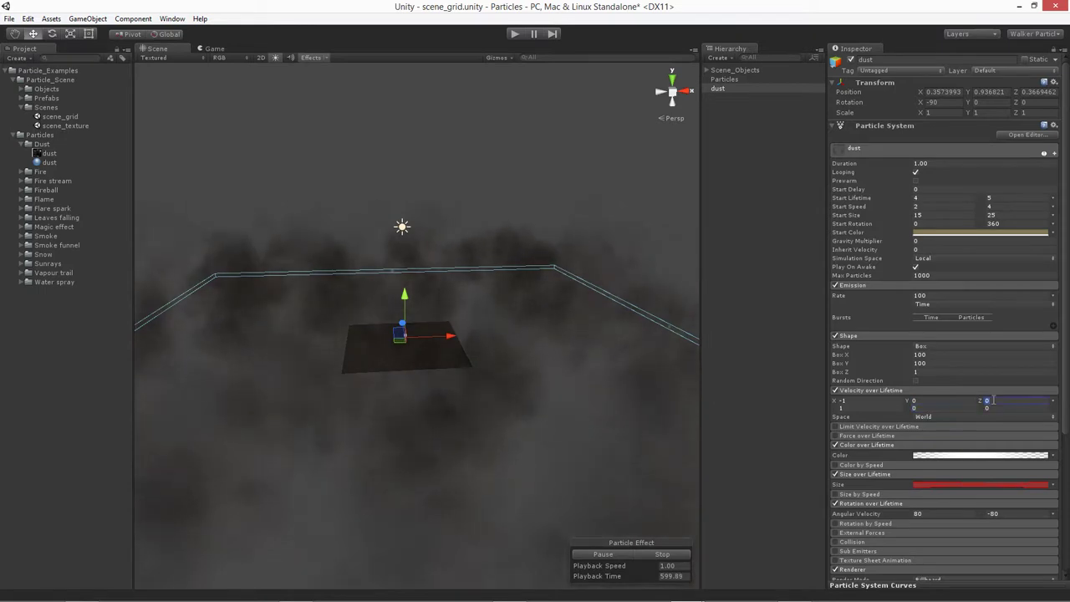
pyautogui.press('Tab')
pyautogui.write('1')
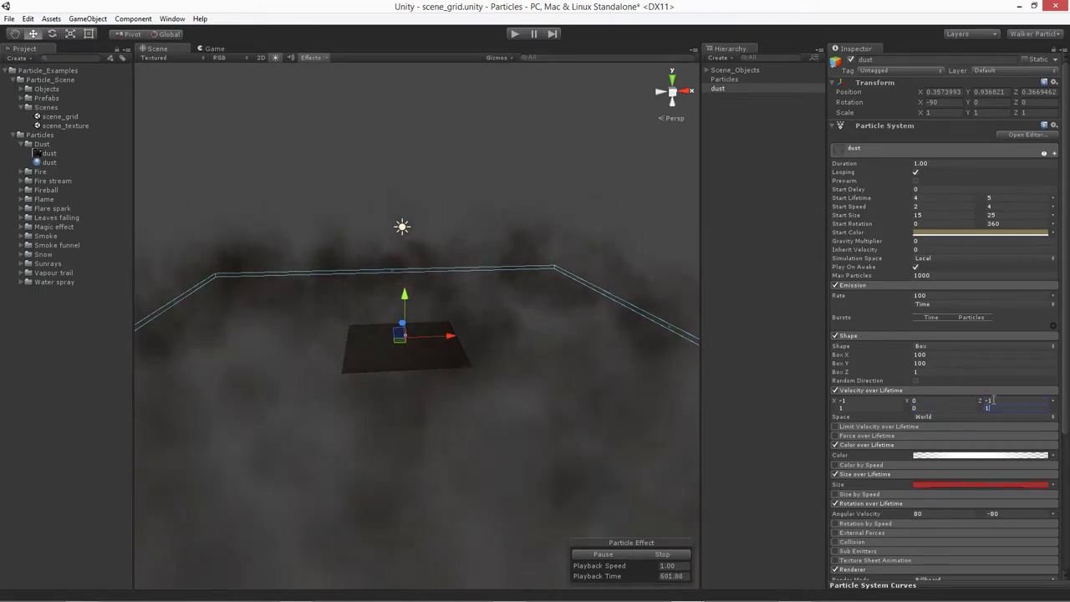
pyautogui.keyDown('alt'); pyautogui.moveTo(401, 293); pyautogui.dragTo(533, 488); pyautogui.keyUp('alt')
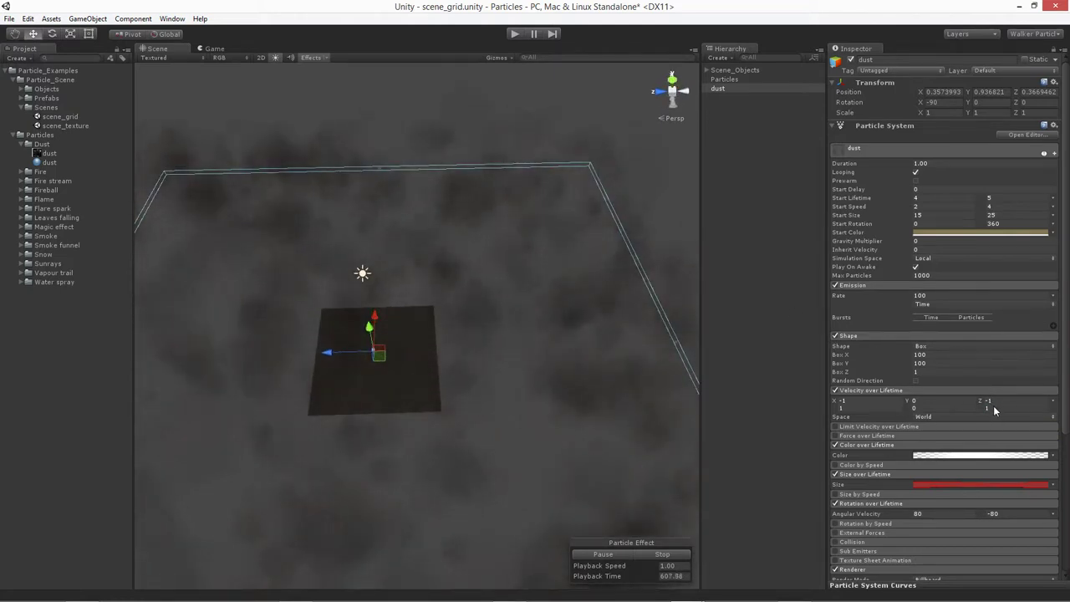
pyautogui.write('-')
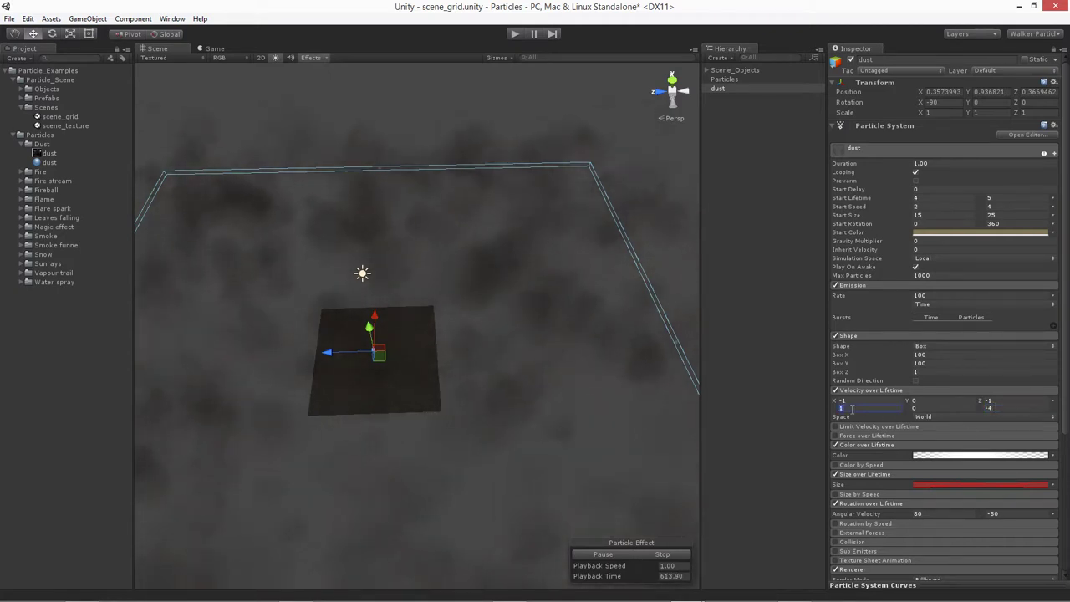
pyautogui.write('-')
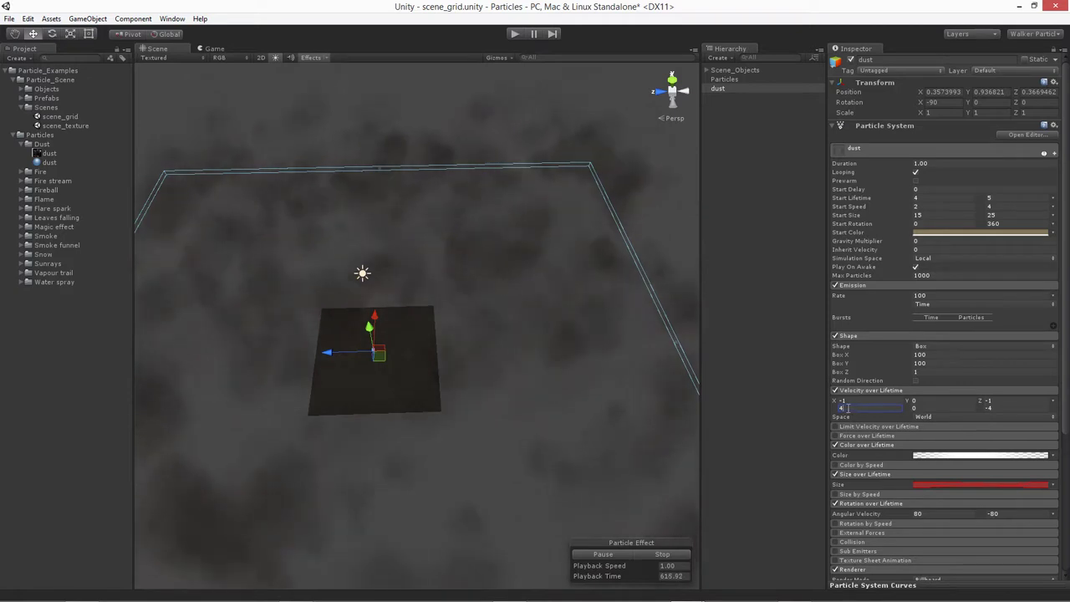
pyautogui.write('-')
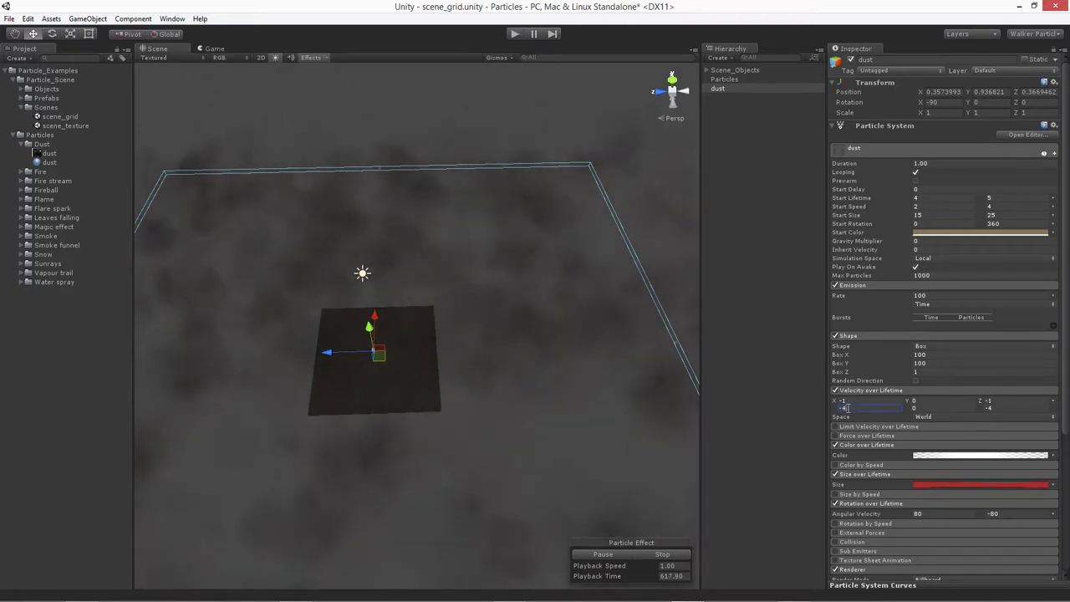
pyautogui.keyDown('alt'); pyautogui.moveTo(345, 342); pyautogui.dragTo(458, 388); pyautogui.keyUp('alt')
pyautogui.moveTo(458, 387); pyautogui.dragTo(483, 374, button='middle')
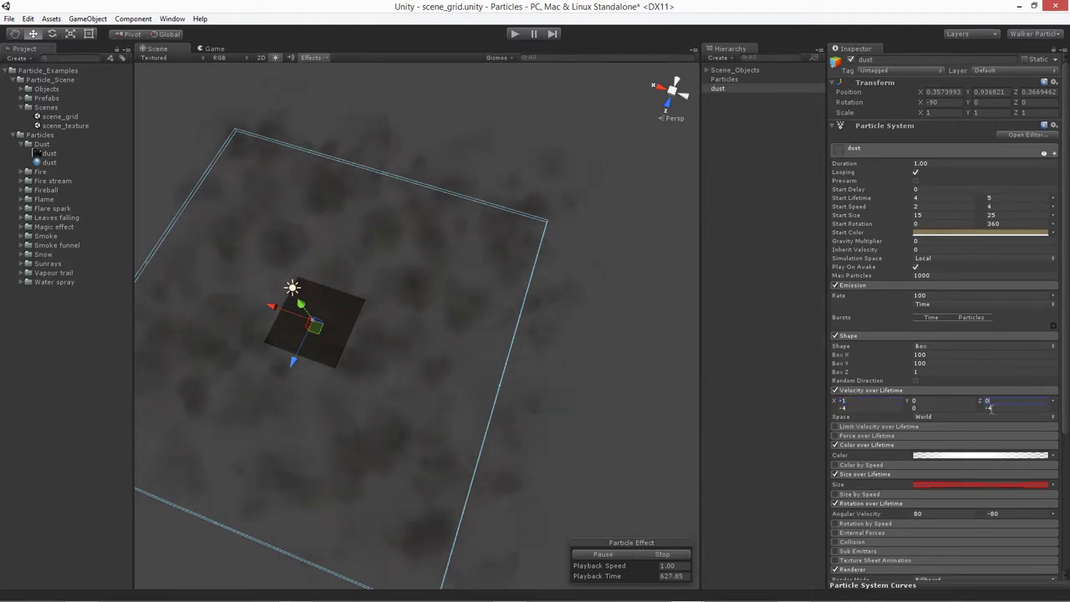
# Step: Enter 0 for Z and -5 / -10 for X velocity, then orbit to check the sideways drift
pyautogui.write('0')
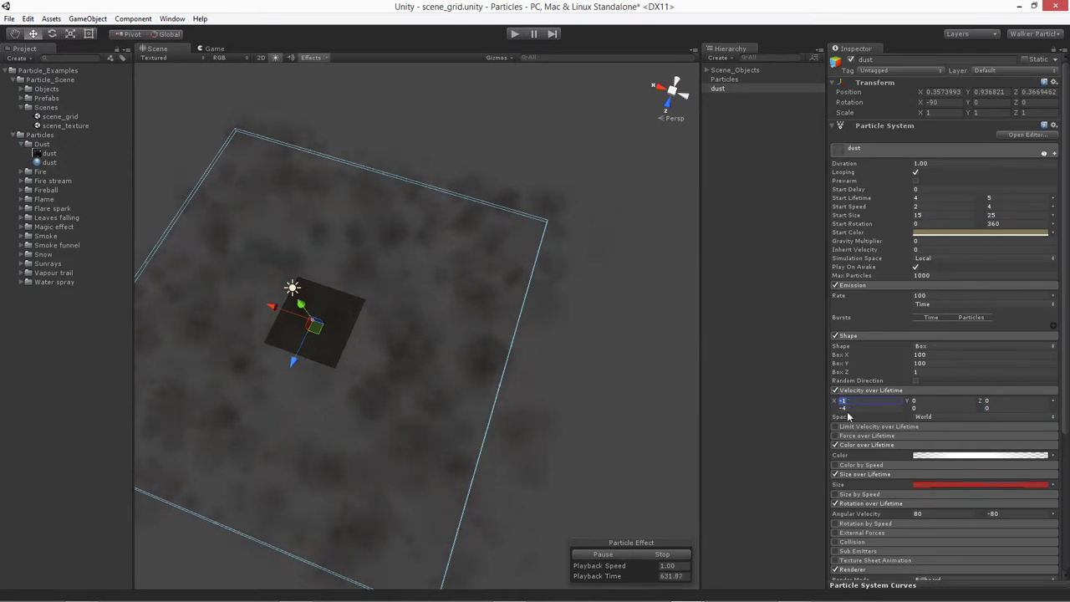
pyautogui.write('-5')
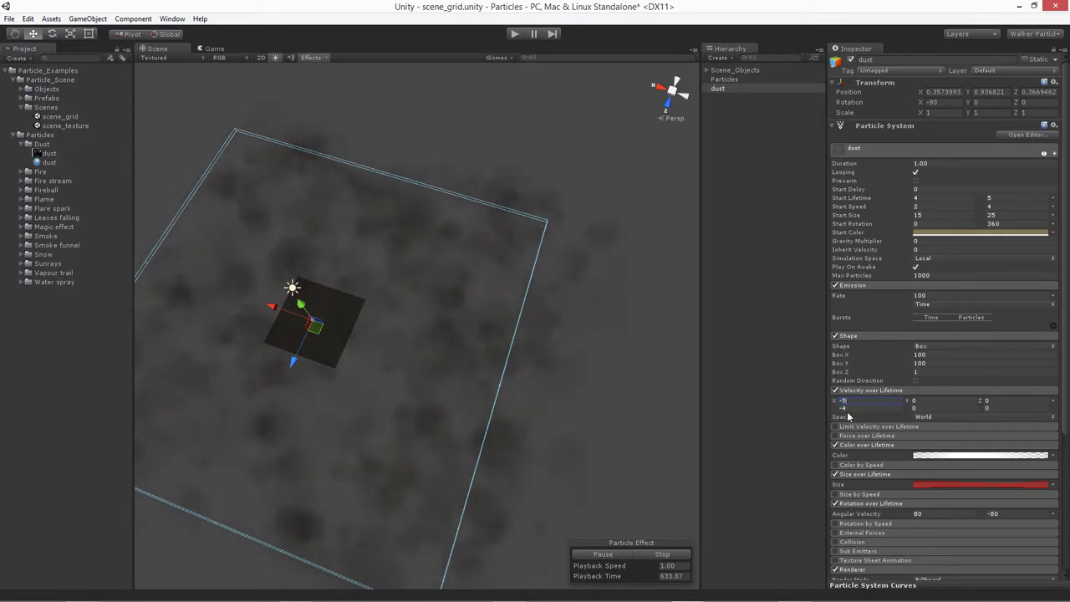
pyautogui.write('-10')
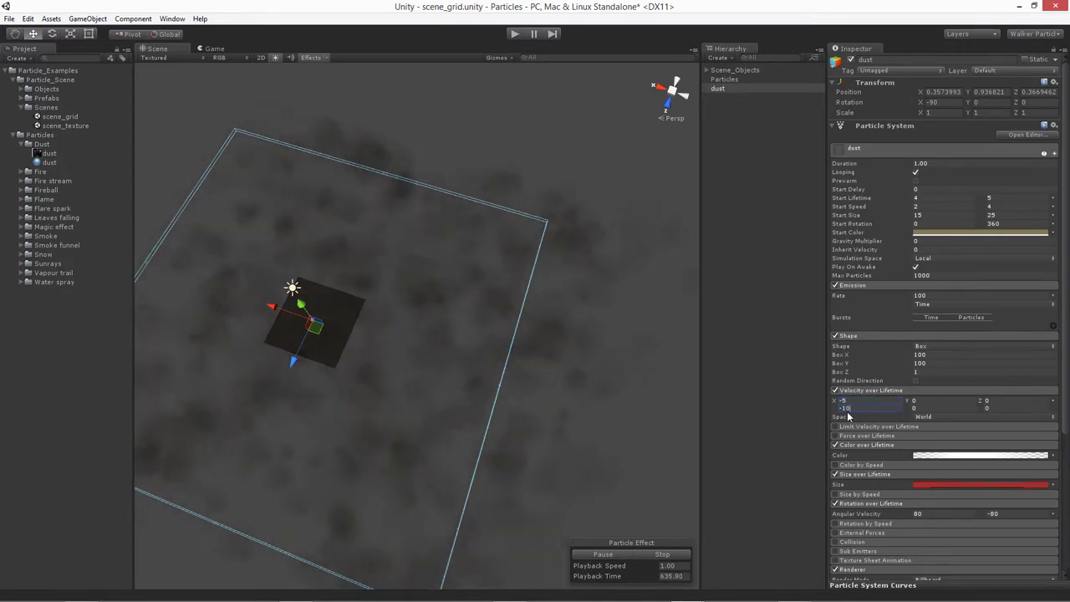
pyautogui.keyDown('alt'); pyautogui.moveTo(284, 494); pyautogui.dragTo(460, 509); pyautogui.keyUp('alt')
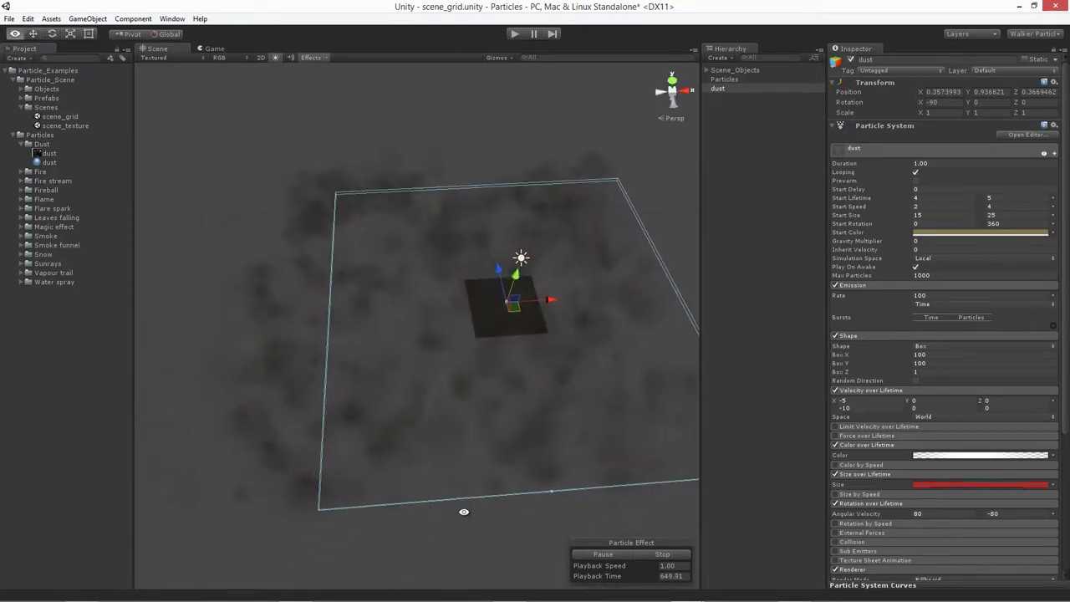
pyautogui.moveTo(503, 417); pyautogui.dragTo(425, 446, button='middle')
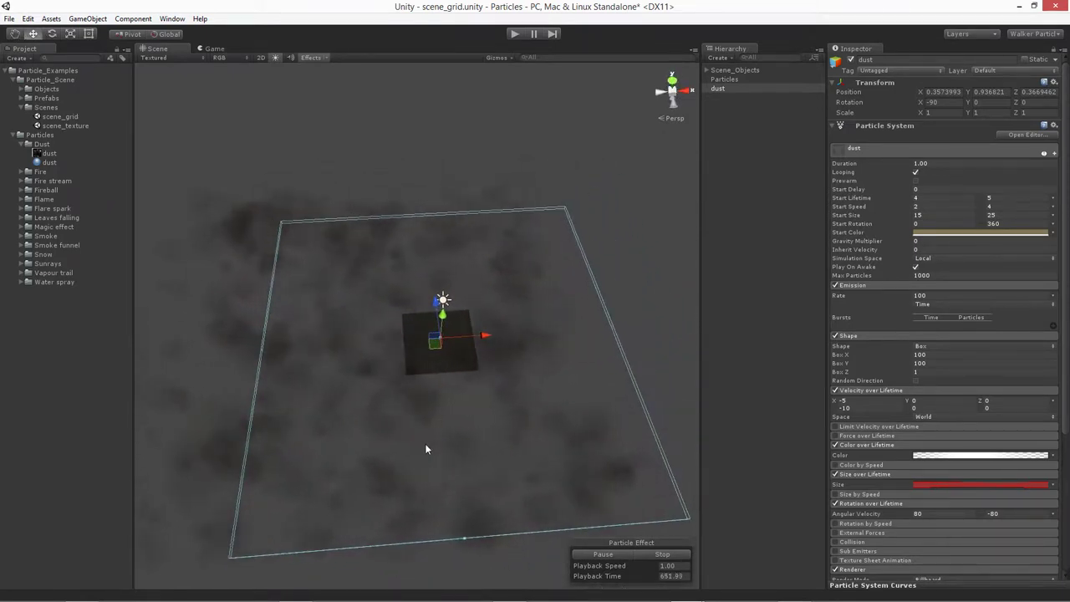
pyautogui.keyDown('alt'); pyautogui.moveTo(502, 426); pyautogui.dragTo(316, 410); pyautogui.keyUp('alt')
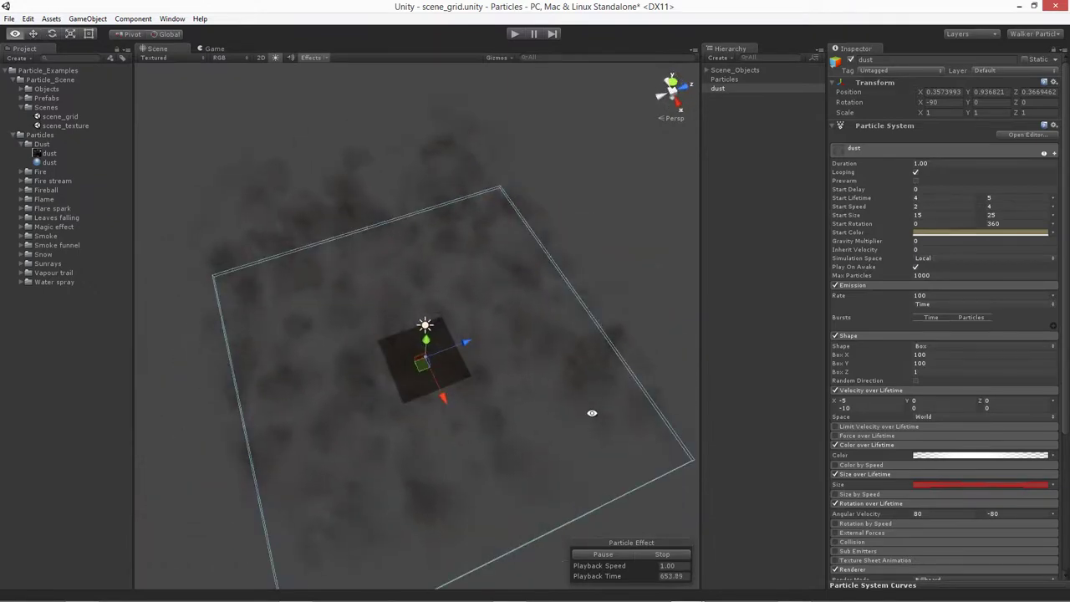
pyautogui.keyDown('alt'); pyautogui.moveTo(592, 413); pyautogui.dragTo(406, 442); pyautogui.keyUp('alt')
pyautogui.scroll(3, 418, 368)
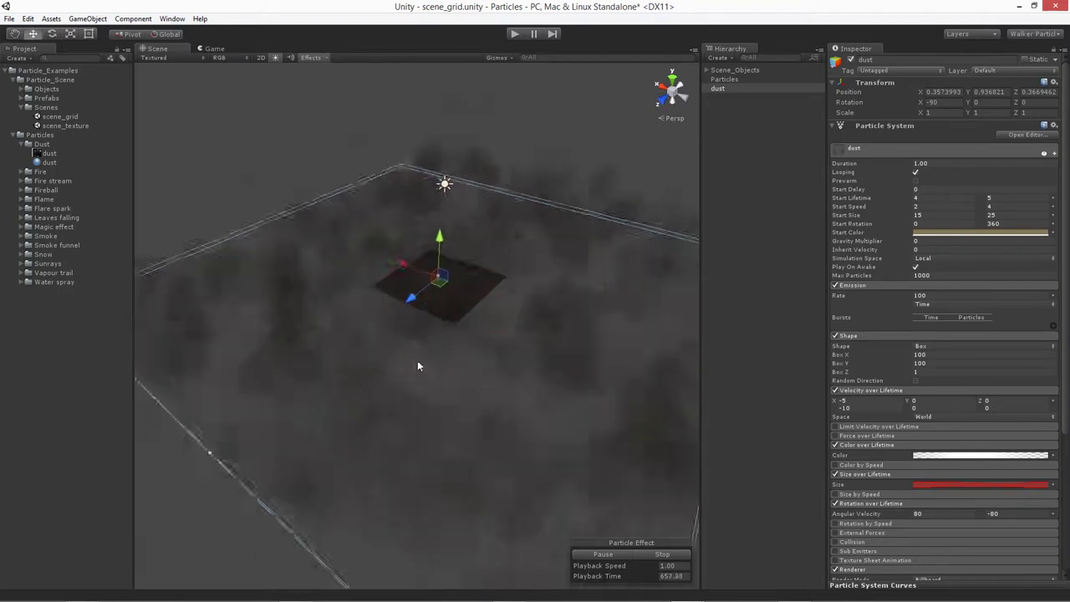
pyautogui.moveTo(412, 355); pyautogui.dragTo(444, 356, button='middle')
pyautogui.scroll(5, 424, 374)
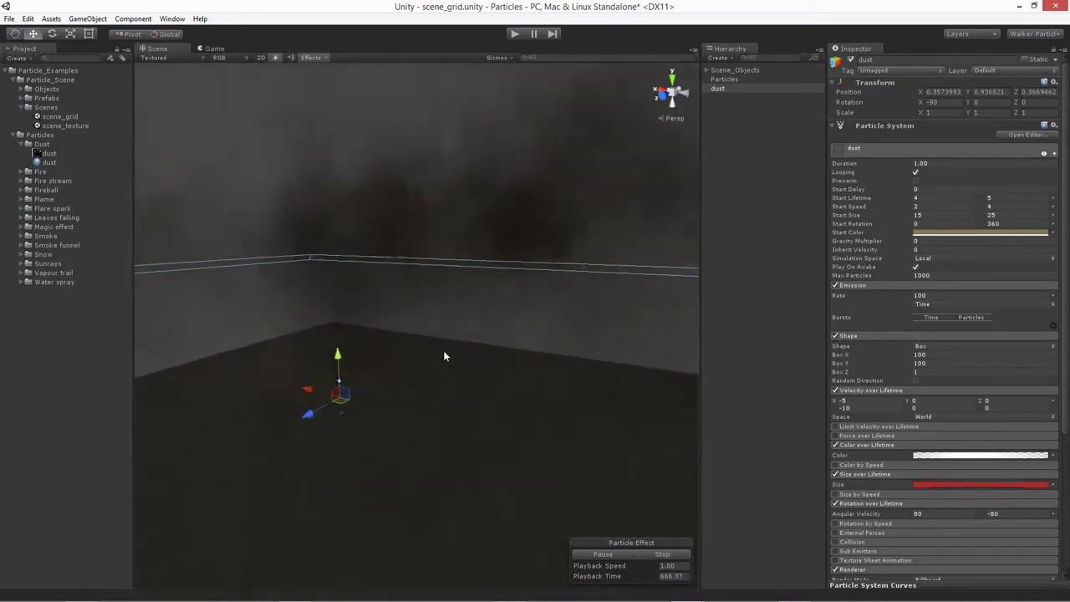
pyautogui.keyDown('alt'); pyautogui.moveTo(444, 356); pyautogui.dragTo(287, 381); pyautogui.keyUp('alt')
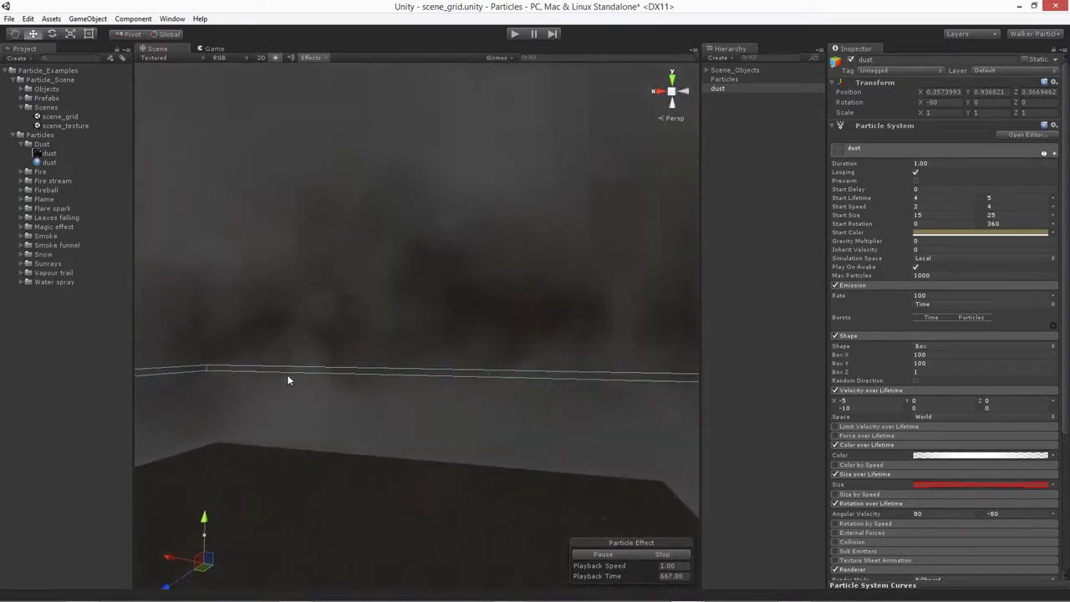
pyautogui.keyDown('alt'); pyautogui.moveTo(535, 370); pyautogui.dragTo(79, 356); pyautogui.keyUp('alt')
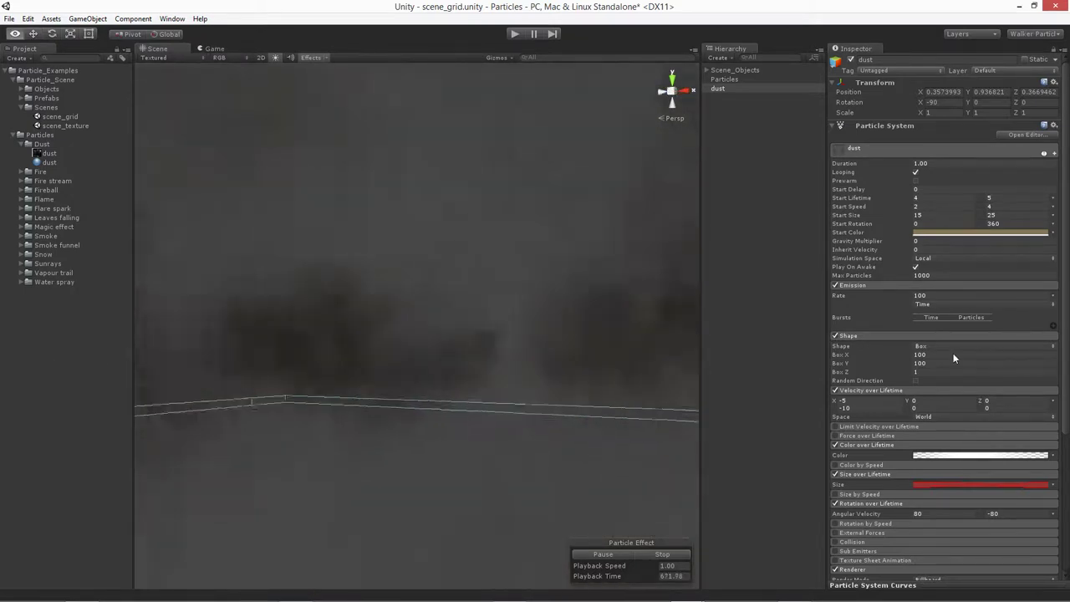
pyautogui.keyDown('alt'); pyautogui.moveTo(690, 372); pyautogui.dragTo(645, 382); pyautogui.keyUp('alt')
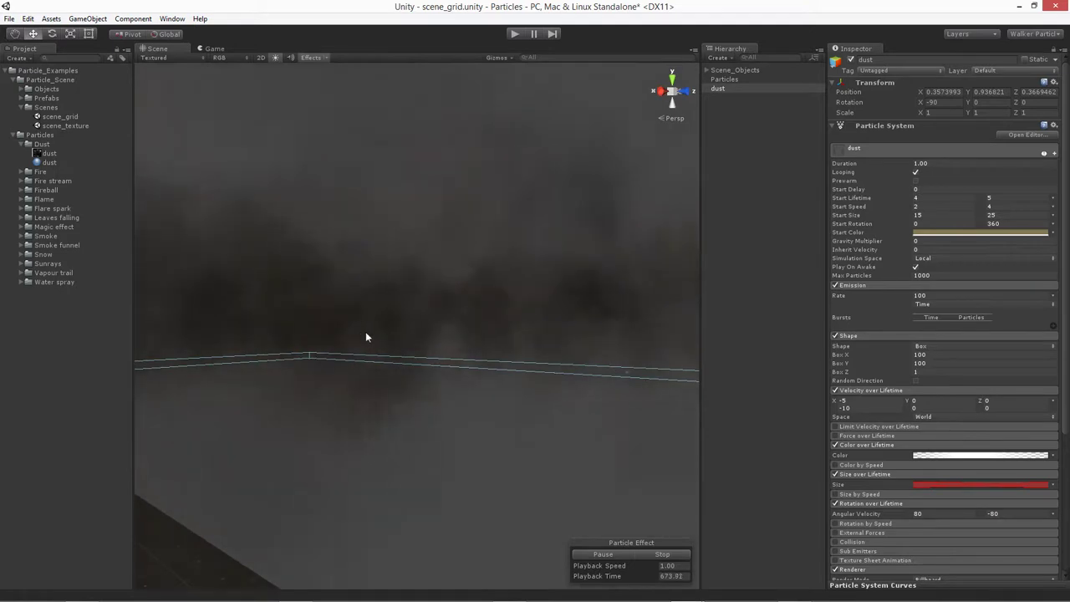
pyautogui.keyDown('alt'); pyautogui.moveTo(365, 337); pyautogui.dragTo(750, 355); pyautogui.keyUp('alt')
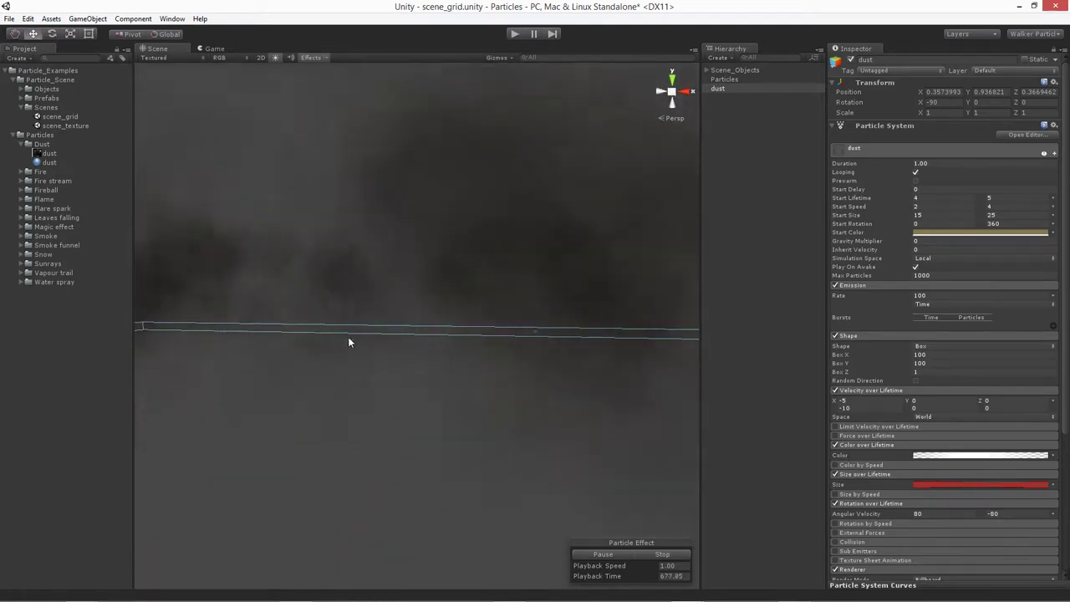
pyautogui.keyDown('alt'); pyautogui.moveTo(349, 342); pyautogui.dragTo(444, 313); pyautogui.keyUp('alt')
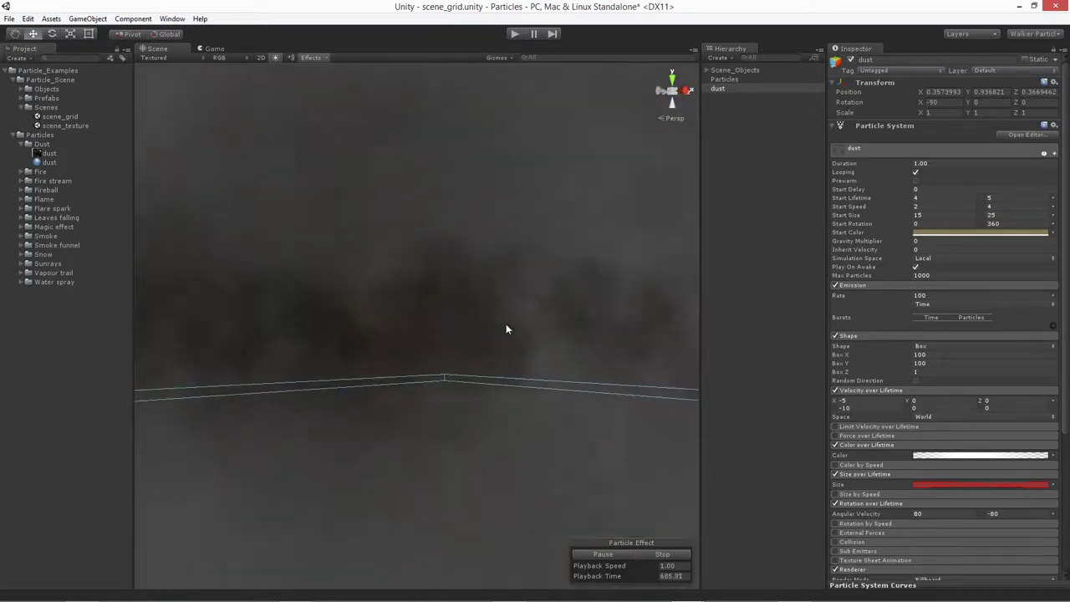
pyautogui.keyDown('alt'); pyautogui.moveTo(506, 329); pyautogui.dragTo(459, 393); pyautogui.keyUp('alt')
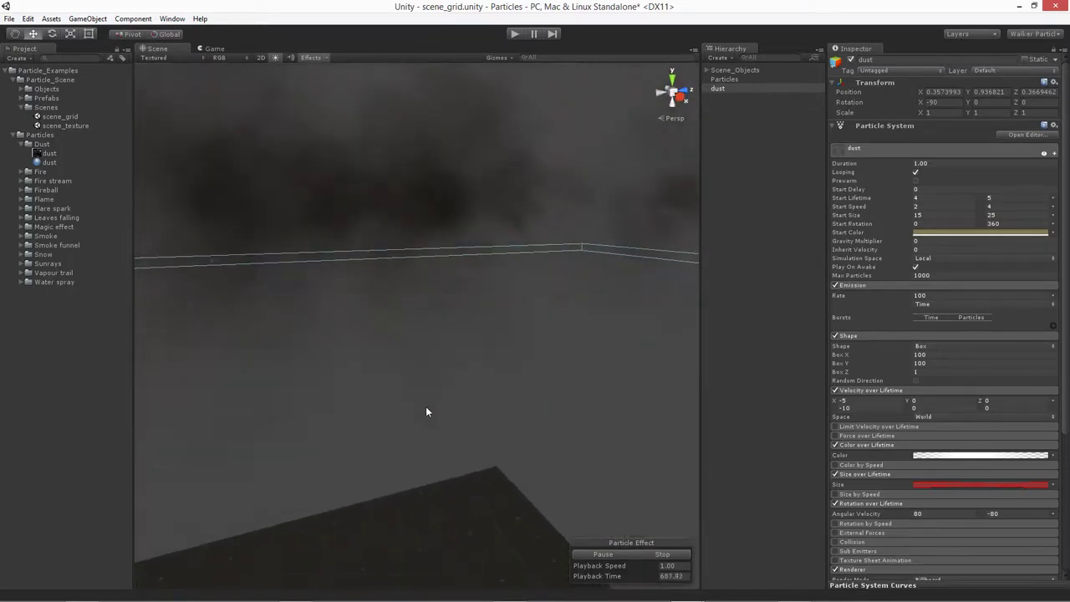
pyautogui.scroll(-10, 418, 408)
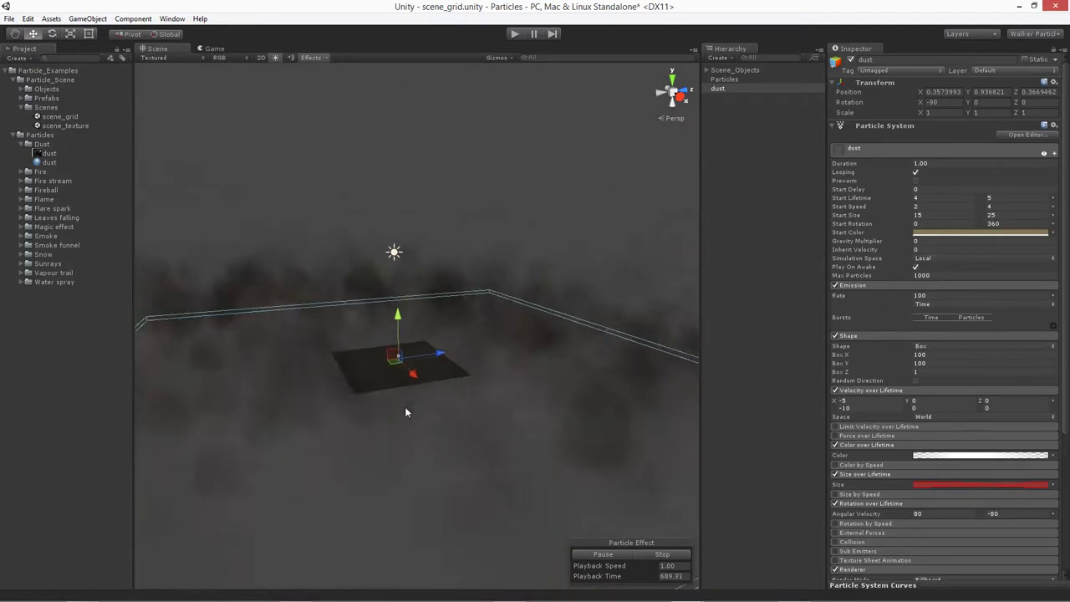
pyautogui.keyDown('alt'); pyautogui.moveTo(405, 412); pyautogui.dragTo(457, 408); pyautogui.keyUp('alt')
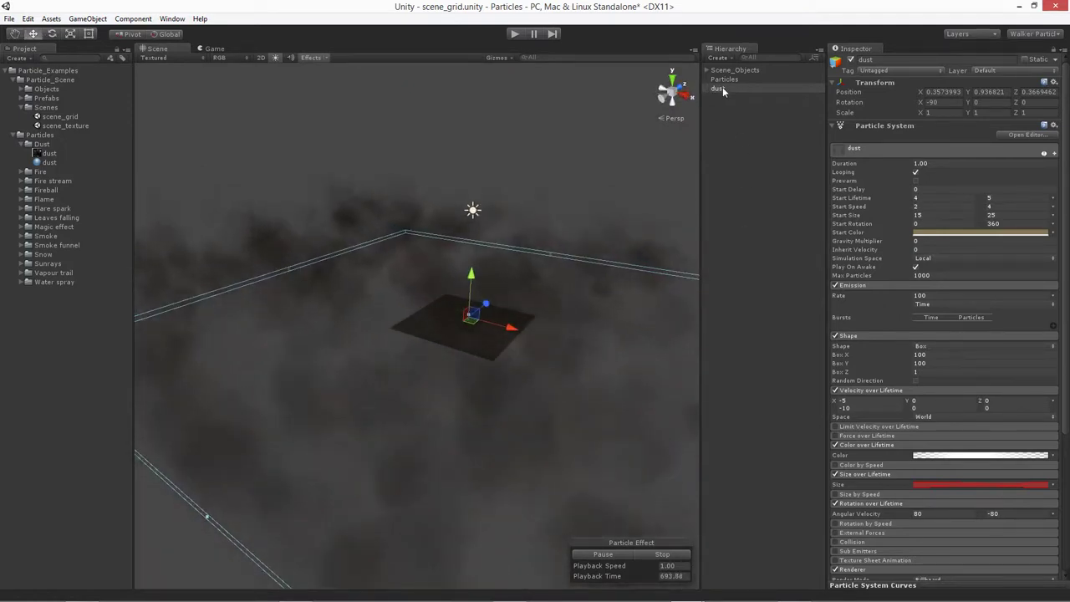
# Step: Set the dust Transform Position to 0, 0, 0 and drag it into the Dust folder as a prefab
pyautogui.moveTo(724, 87); pyautogui.dragTo(734, 93)
pyautogui.click(943, 91)
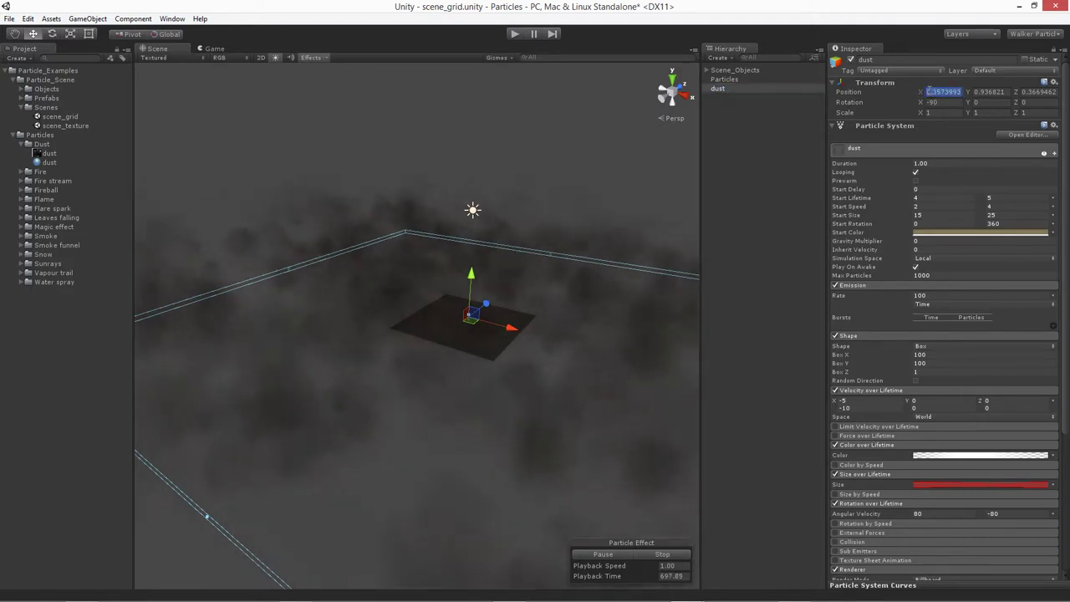
pyautogui.write('0')
pyautogui.press('Tab')
pyautogui.write('0')
pyautogui.press('Tab')
pyautogui.write('0')
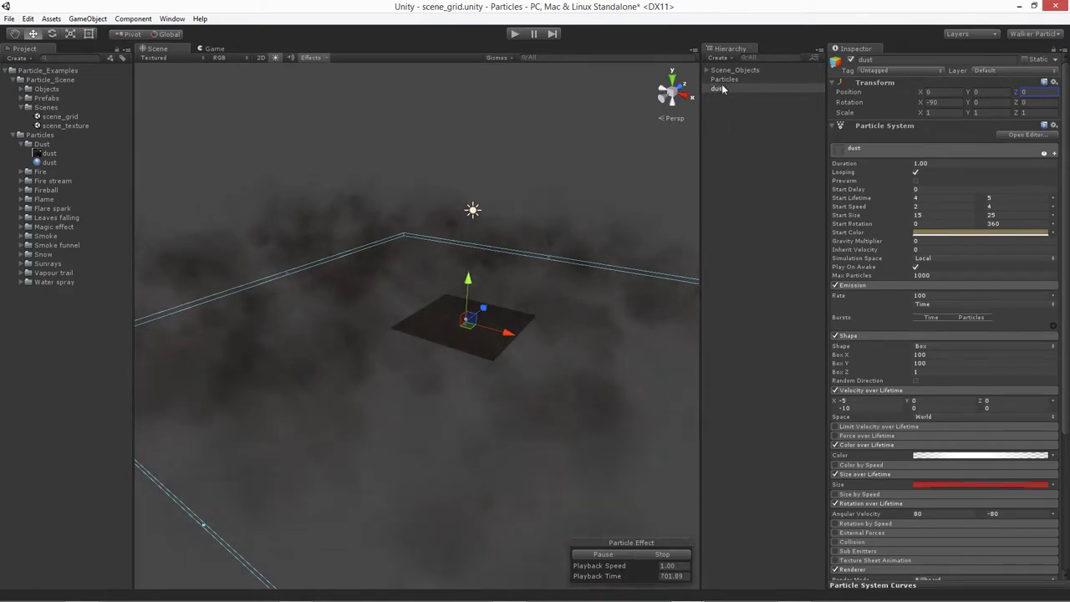
pyautogui.moveTo(721, 88); pyautogui.dragTo(35, 151)
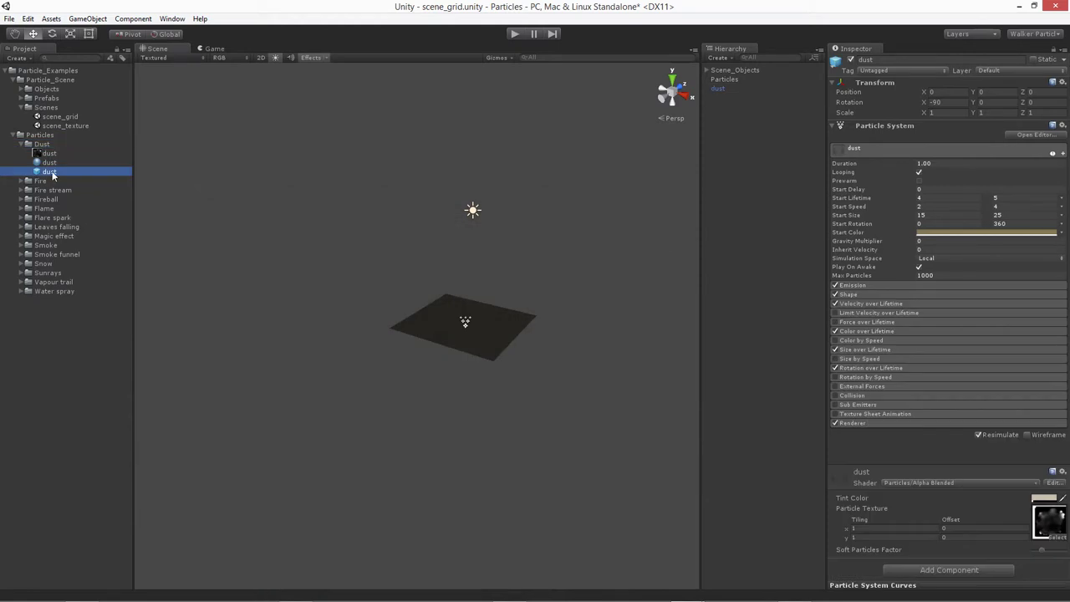
# Step: Select the dust object in the Hierarchy and orbit the Scene view around its drifting particles
pyautogui.click(716, 88)
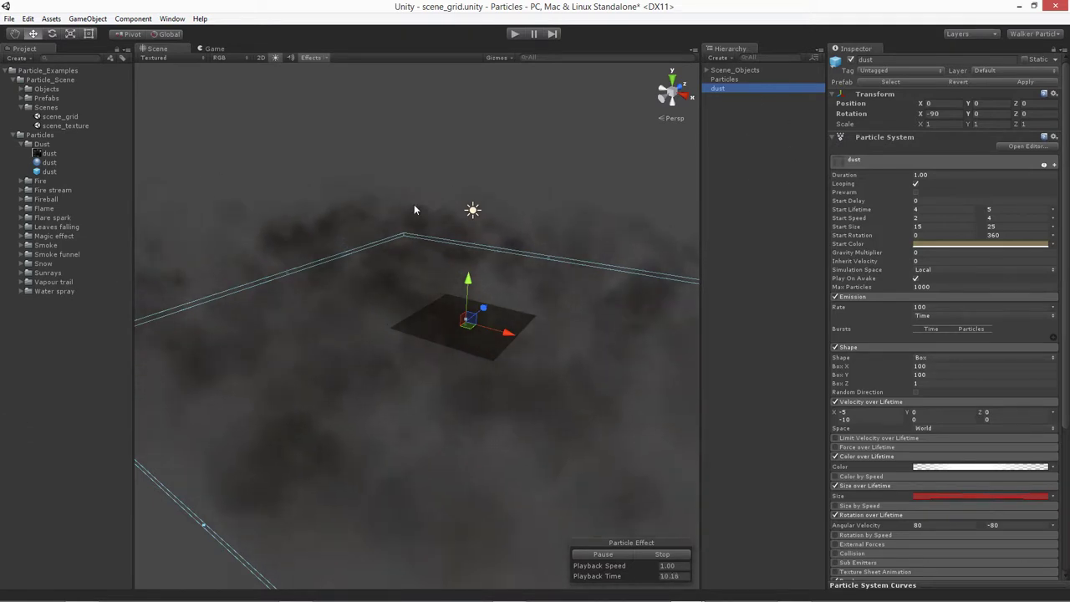
pyautogui.press('alt')
pyautogui.keyDown('alt'); pyautogui.moveTo(320, 337); pyautogui.dragTo(354, 377); pyautogui.keyUp('alt')
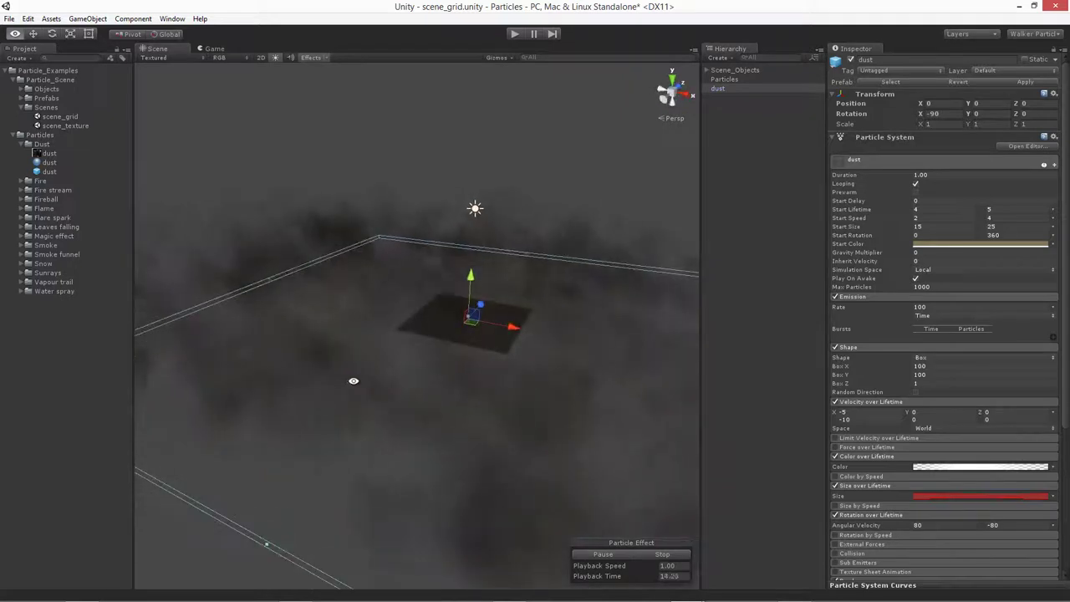